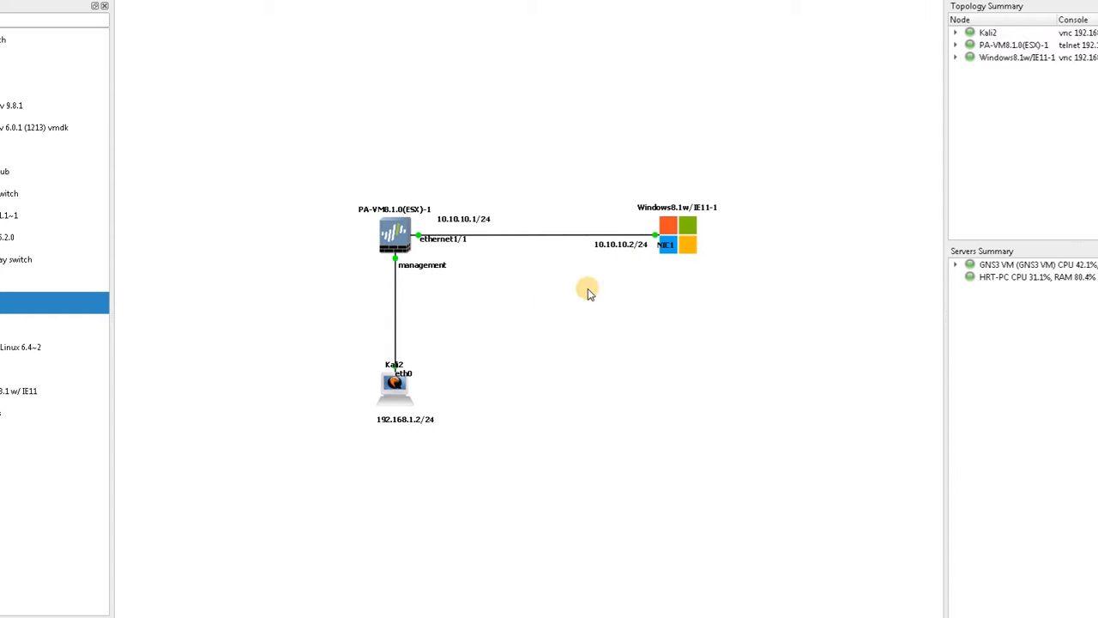
Step: Open the Kali2 console and show the PA-VM firewall's Ethernet interfaces
double_click(386, 390)
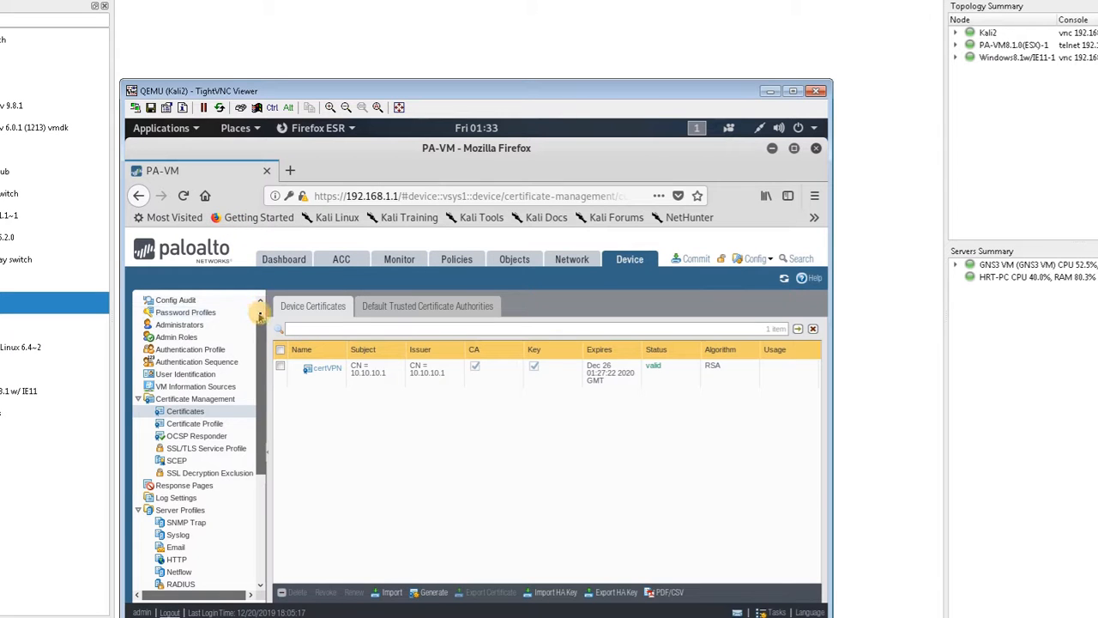
scroll(260, 314, up, 1)
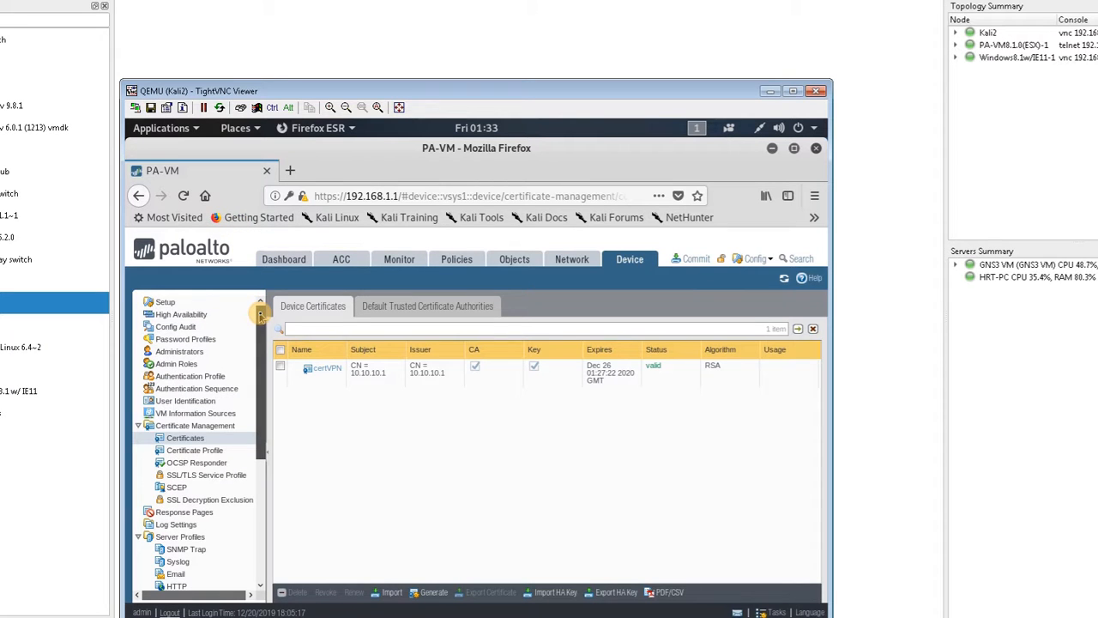
click(573, 258)
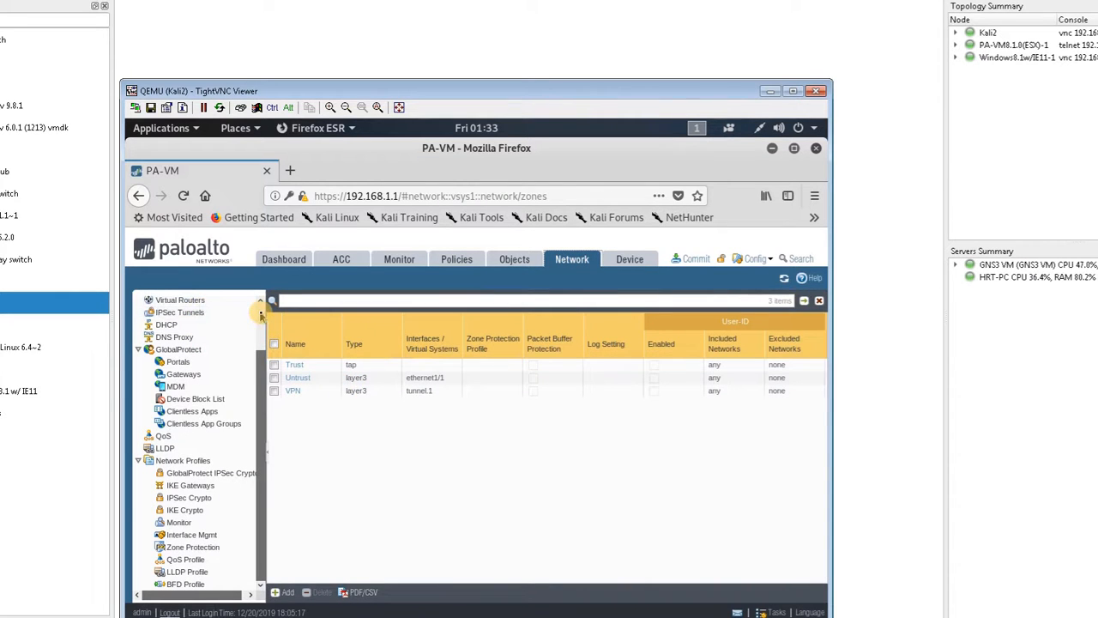
scroll(261, 316, up, 2)
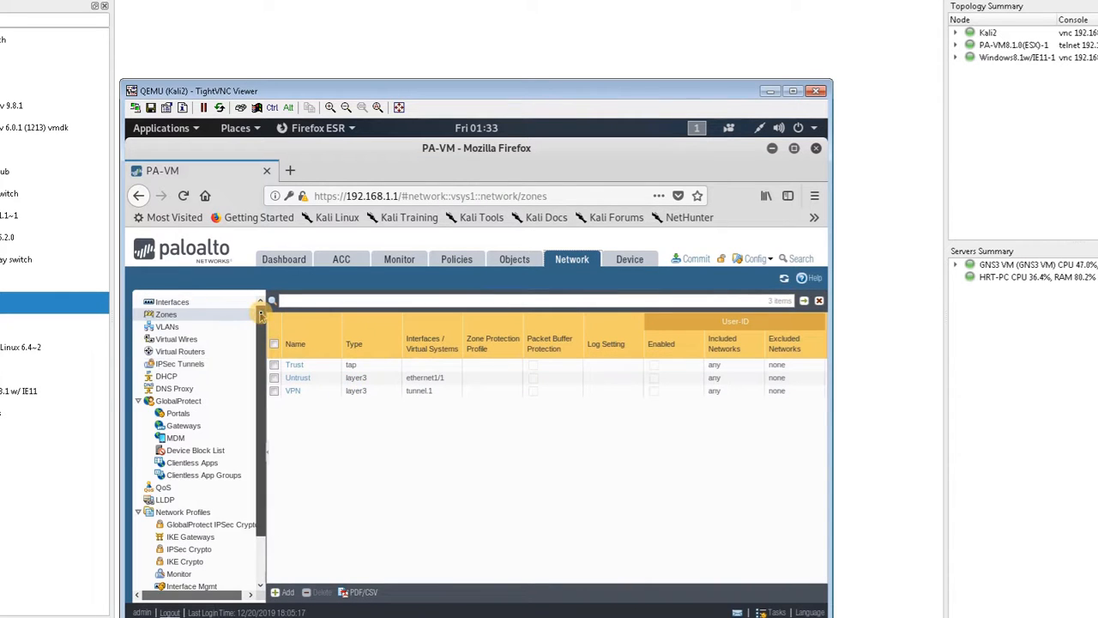
click(172, 302)
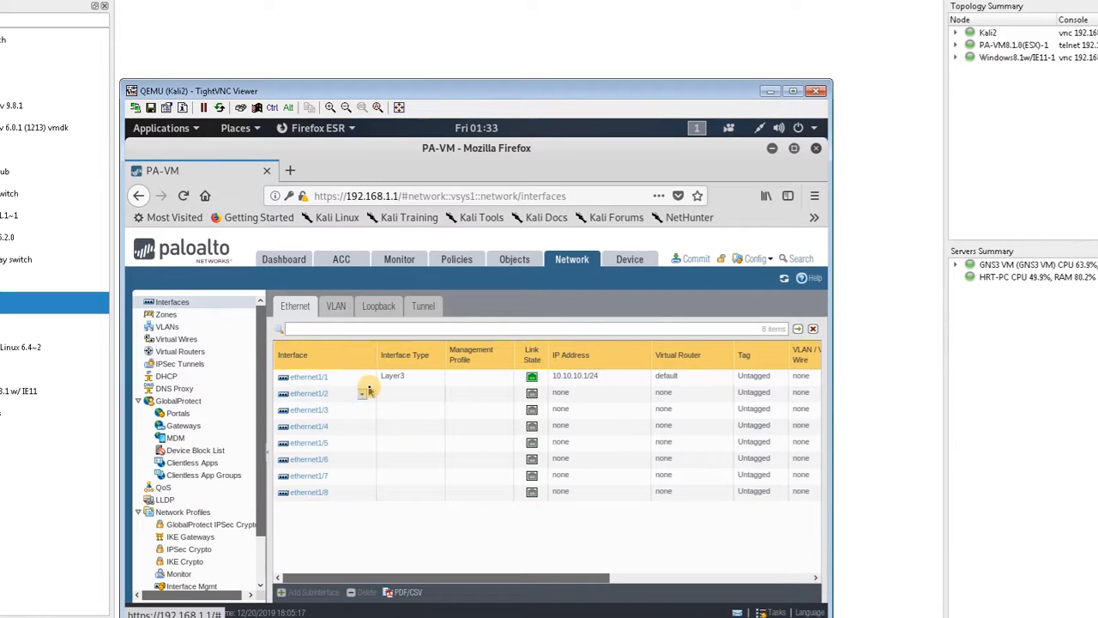
Step: Configure ethernet1/2 as a Layer3 interface on the default virtual router, with its security zone left as None
click(323, 394)
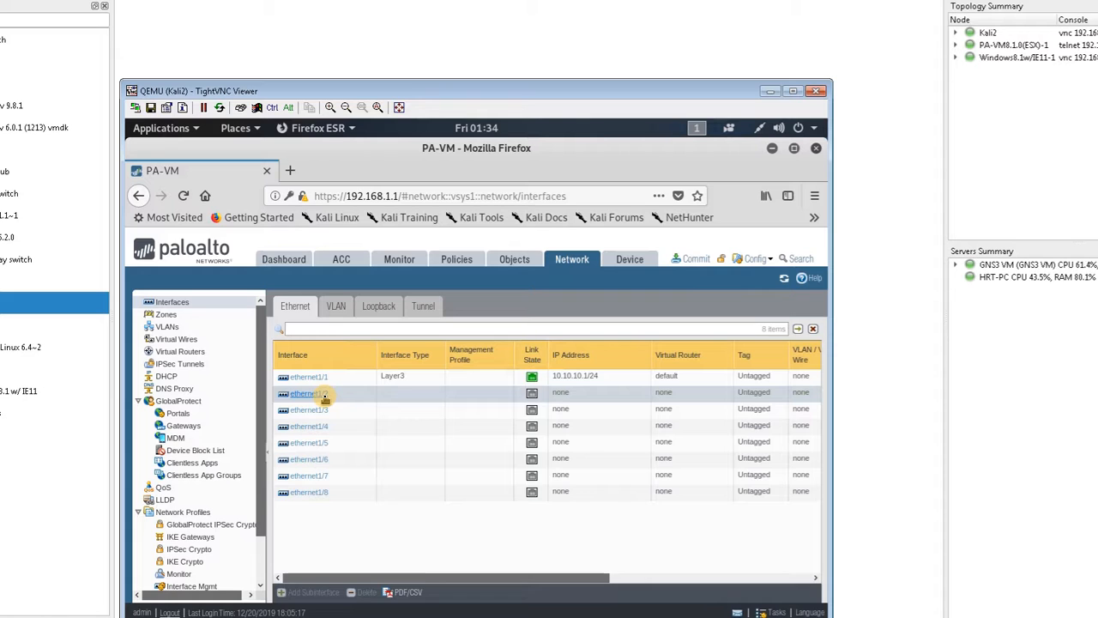
click(325, 396)
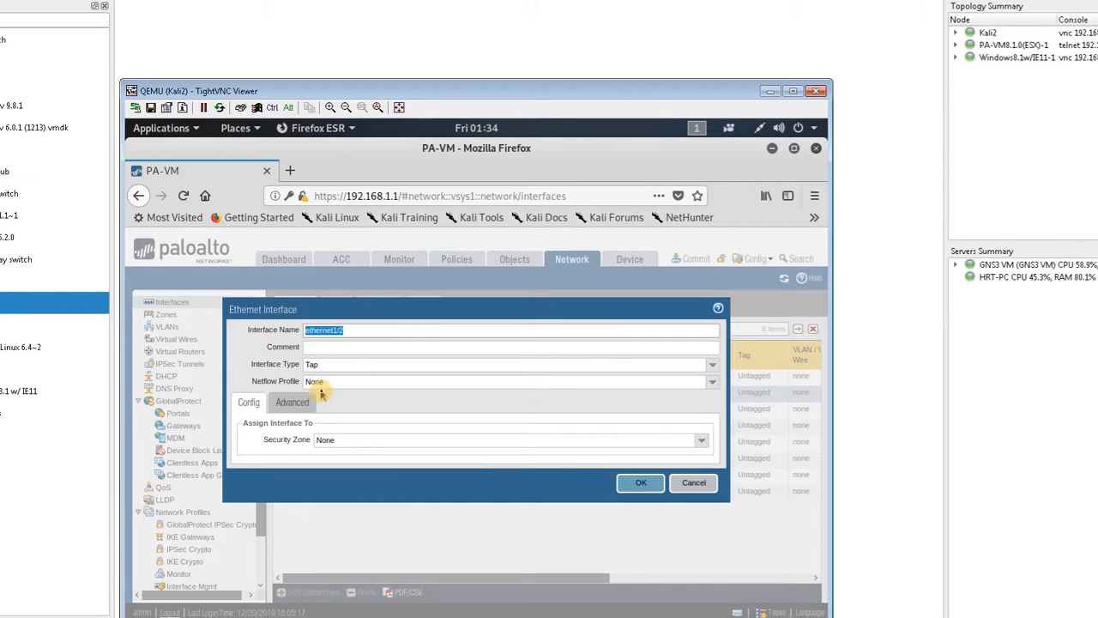
click(717, 366)
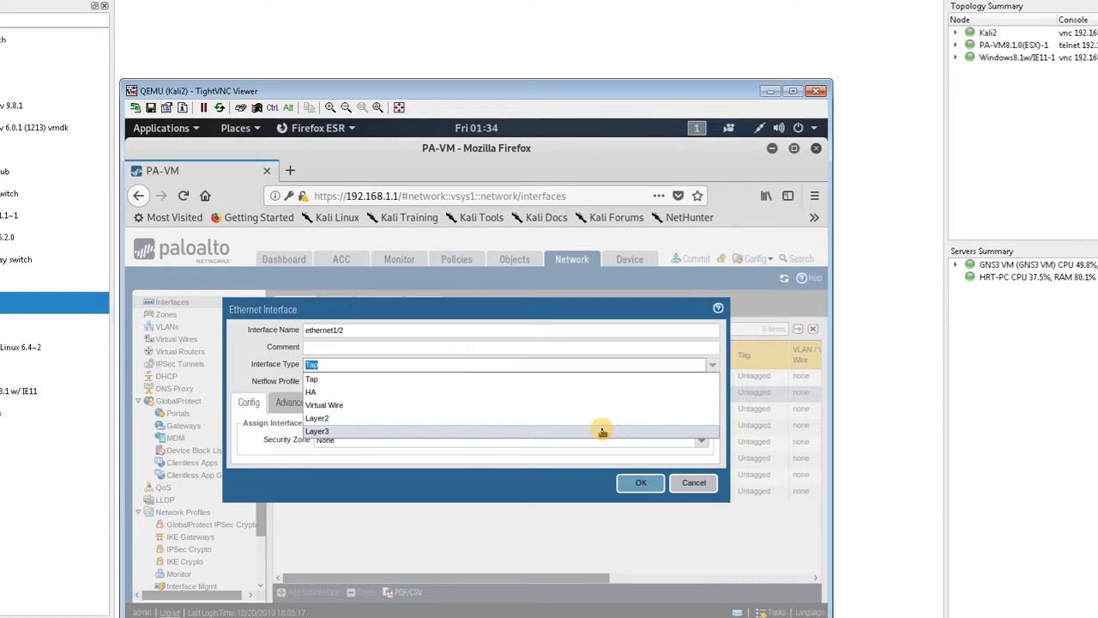
click(602, 431)
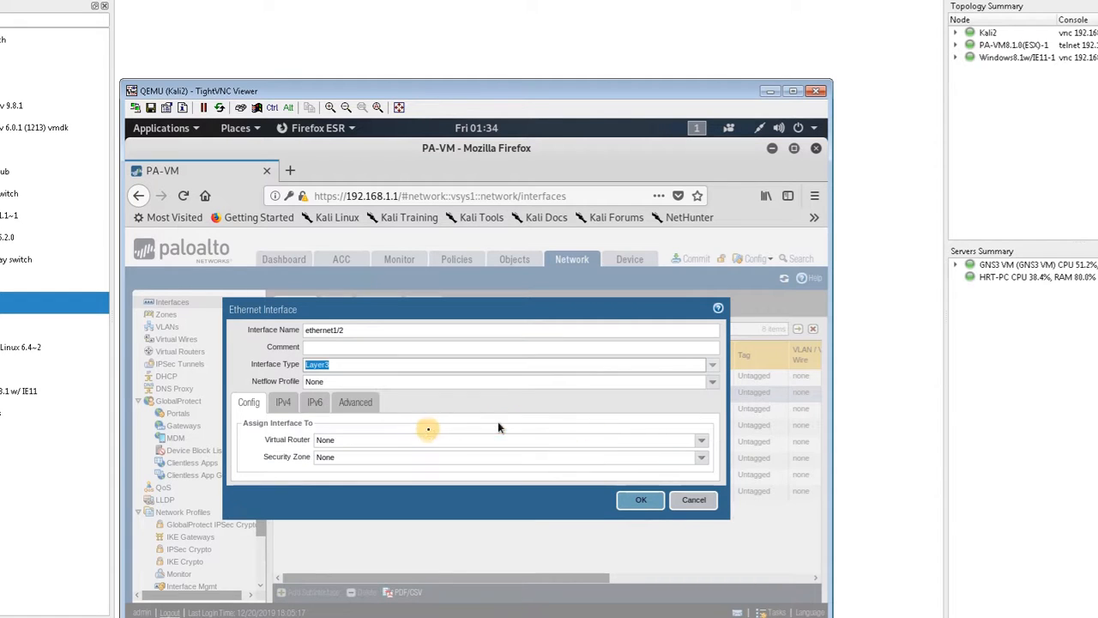
click(704, 443)
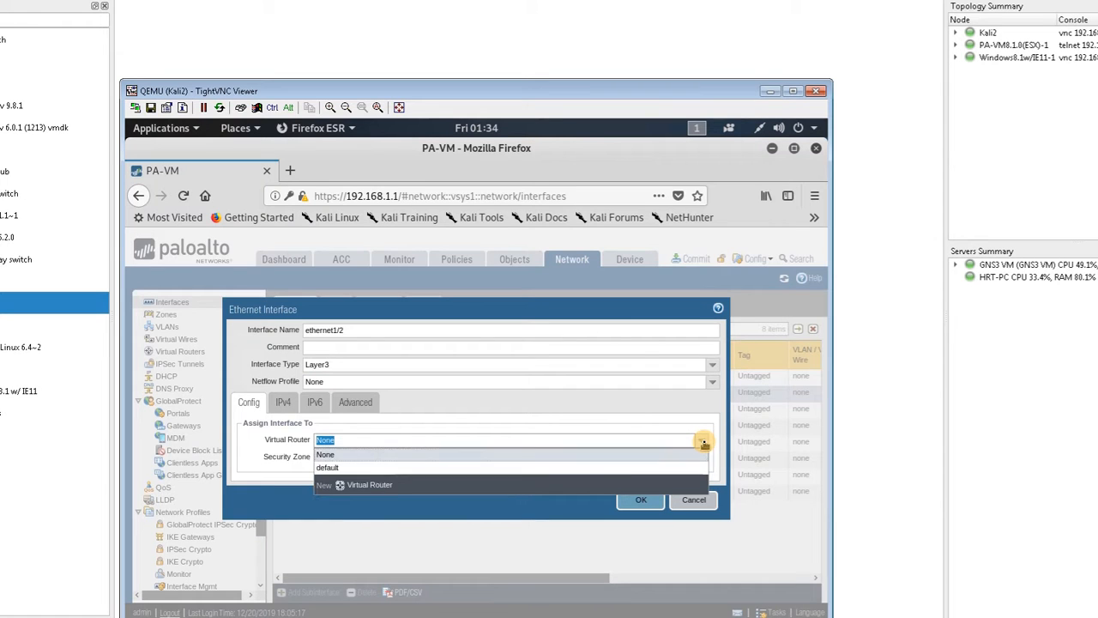
click(619, 466)
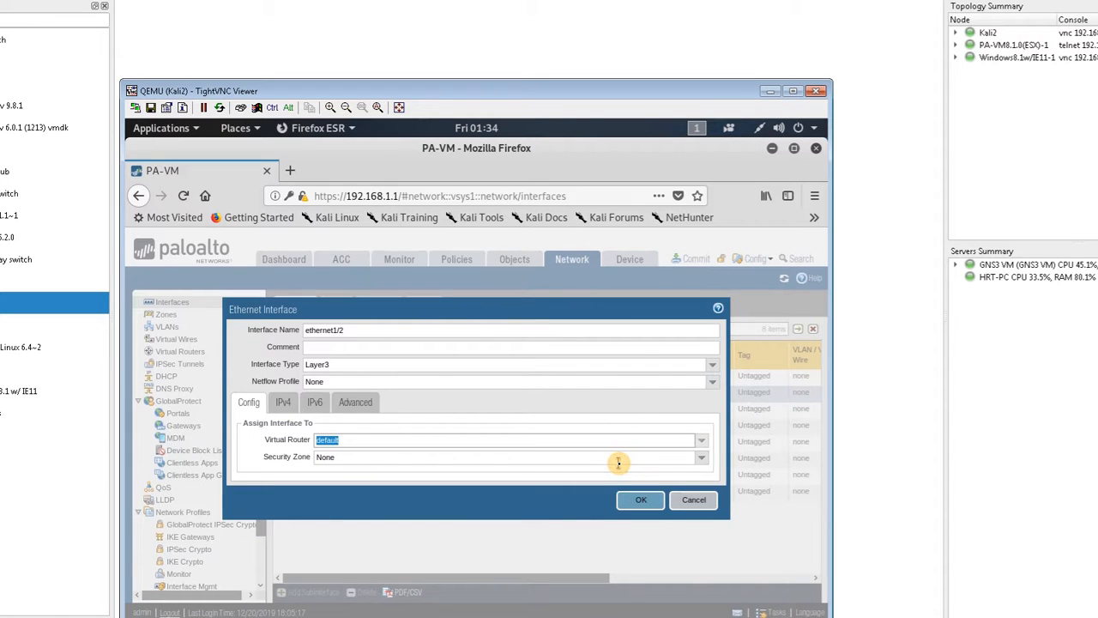
click(704, 459)
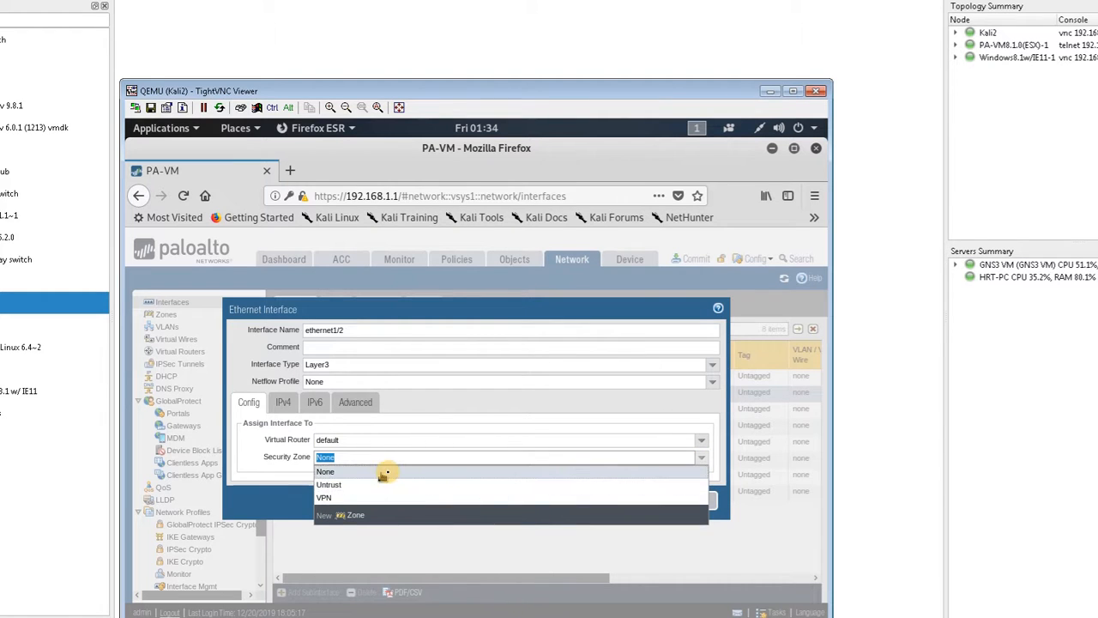
click(442, 453)
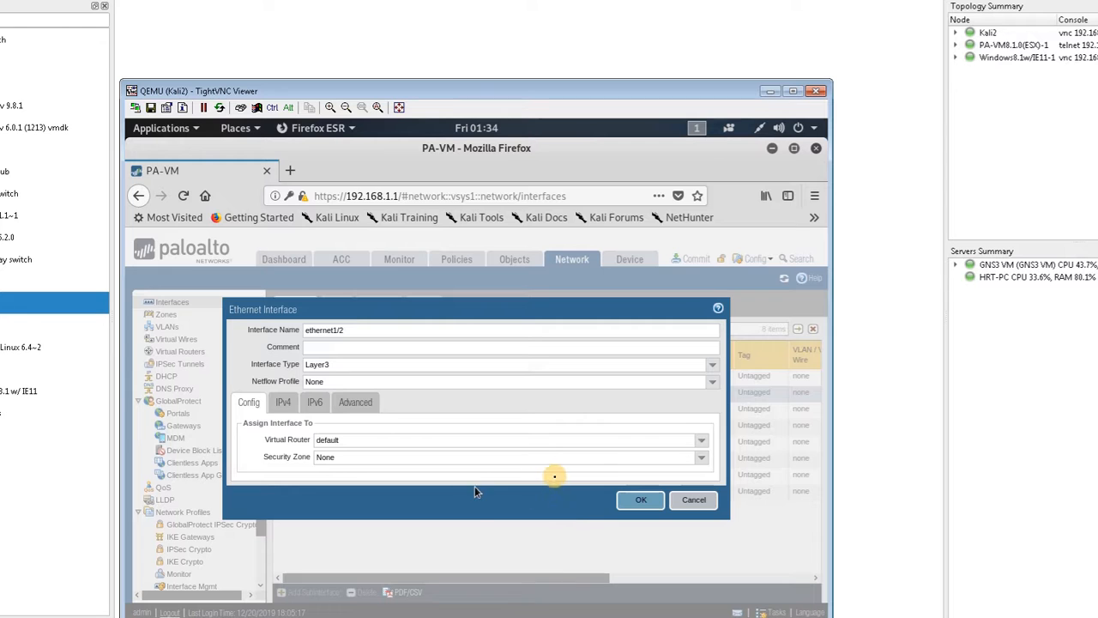
click(631, 502)
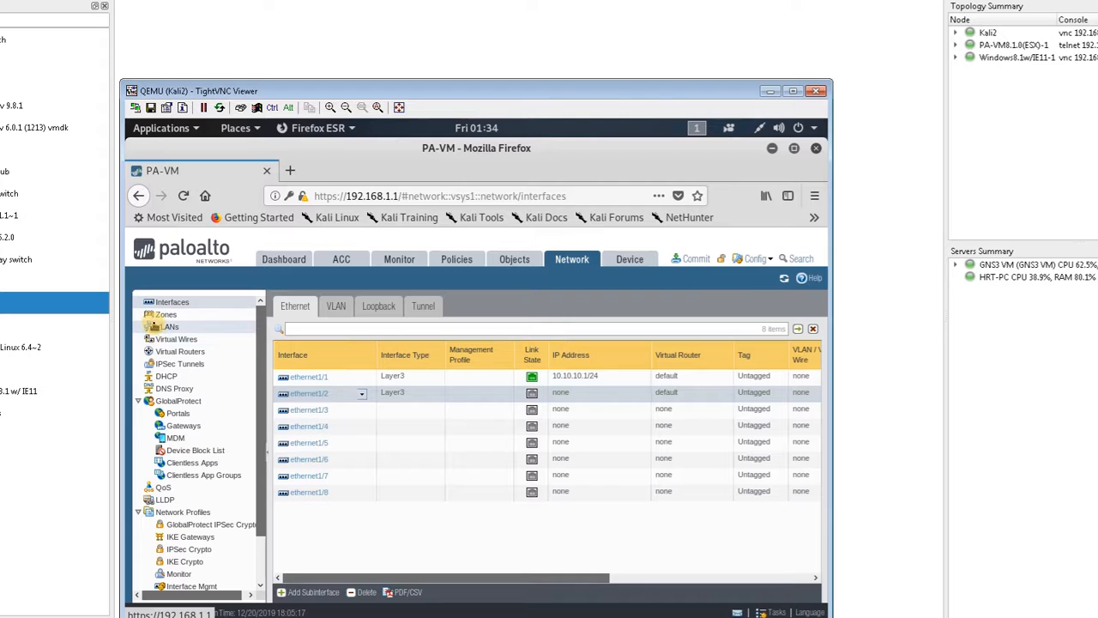
Step: Change the Trust zone's type to Layer3 and add ethernet1/2 to its interfaces
click(154, 316)
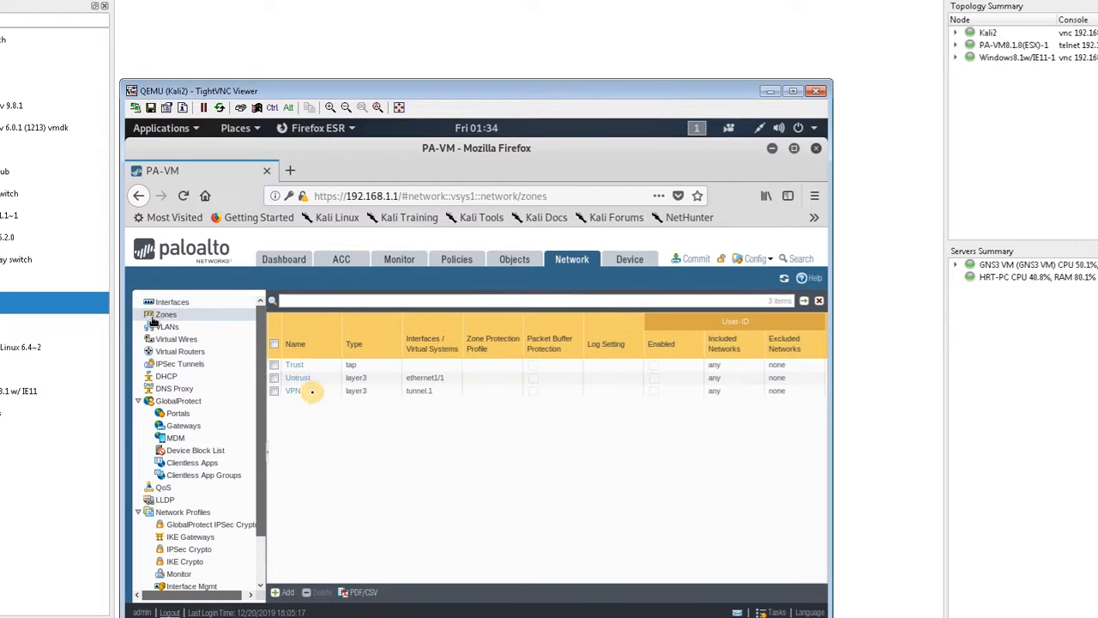
click(294, 367)
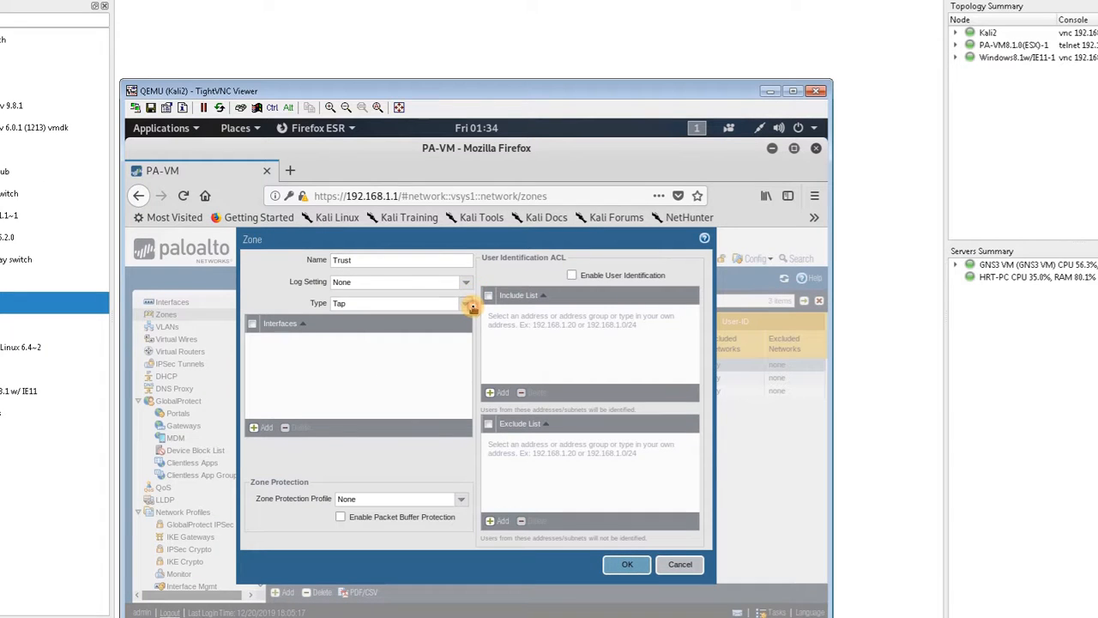
click(468, 304)
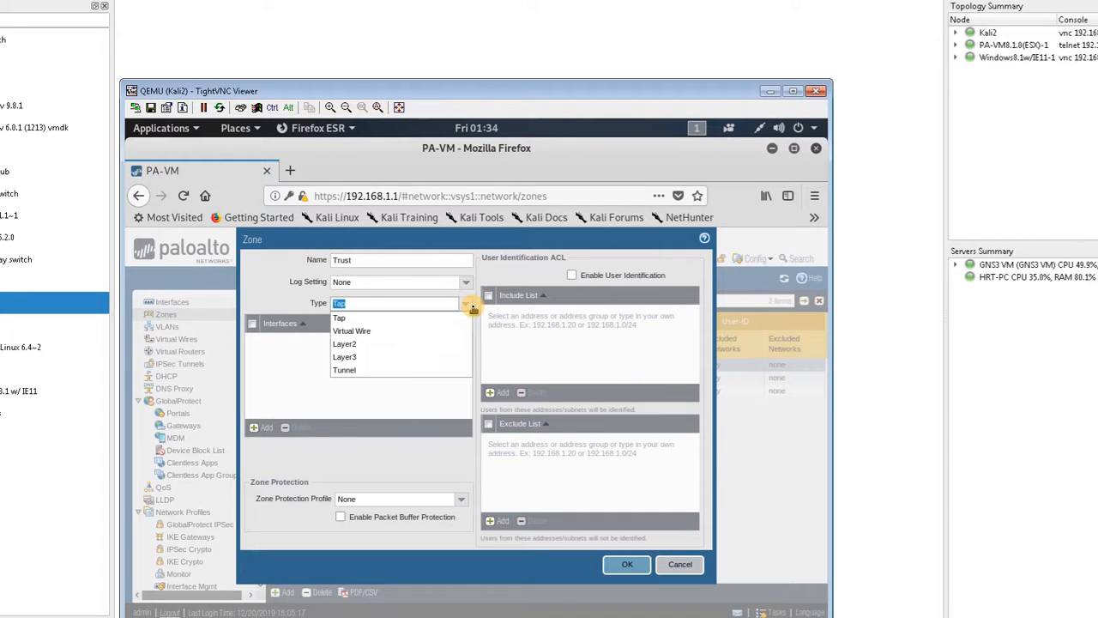
click(407, 354)
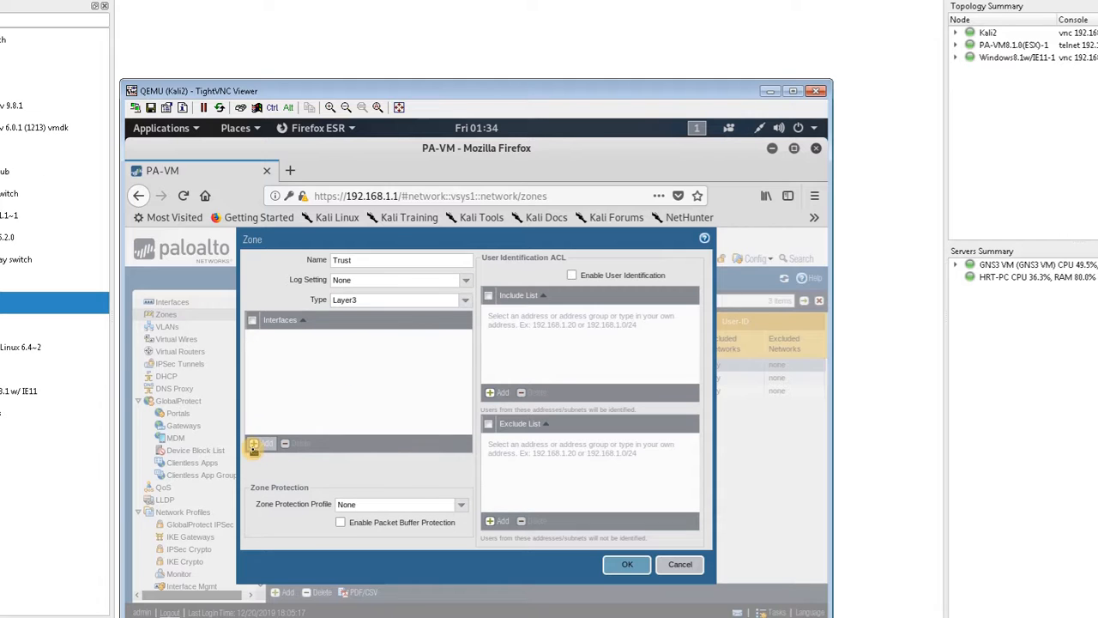
click(255, 444)
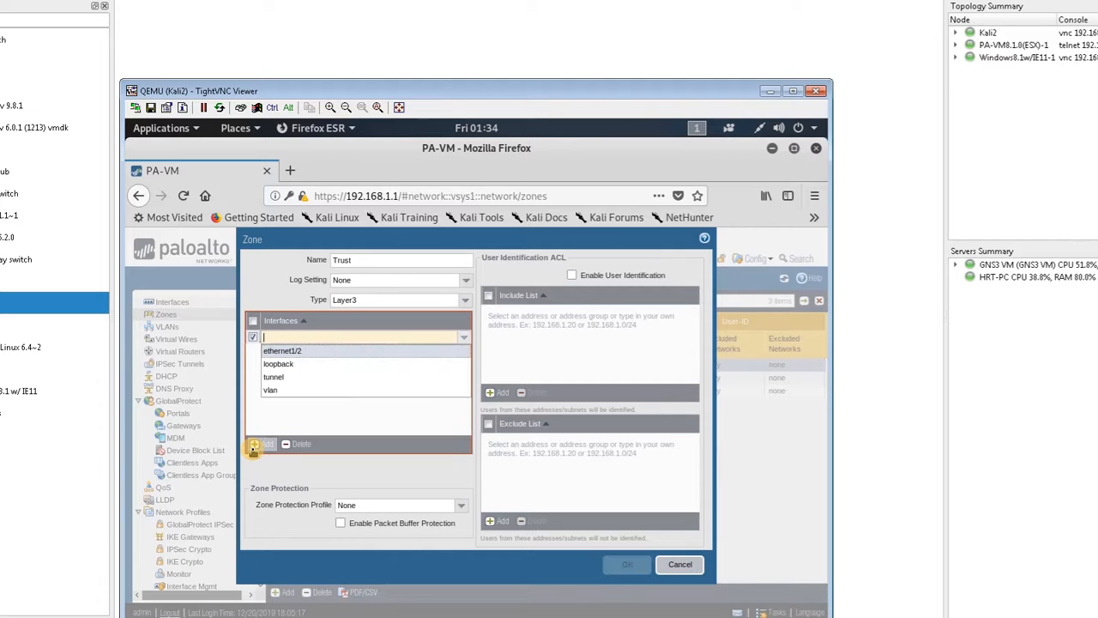
click(307, 351)
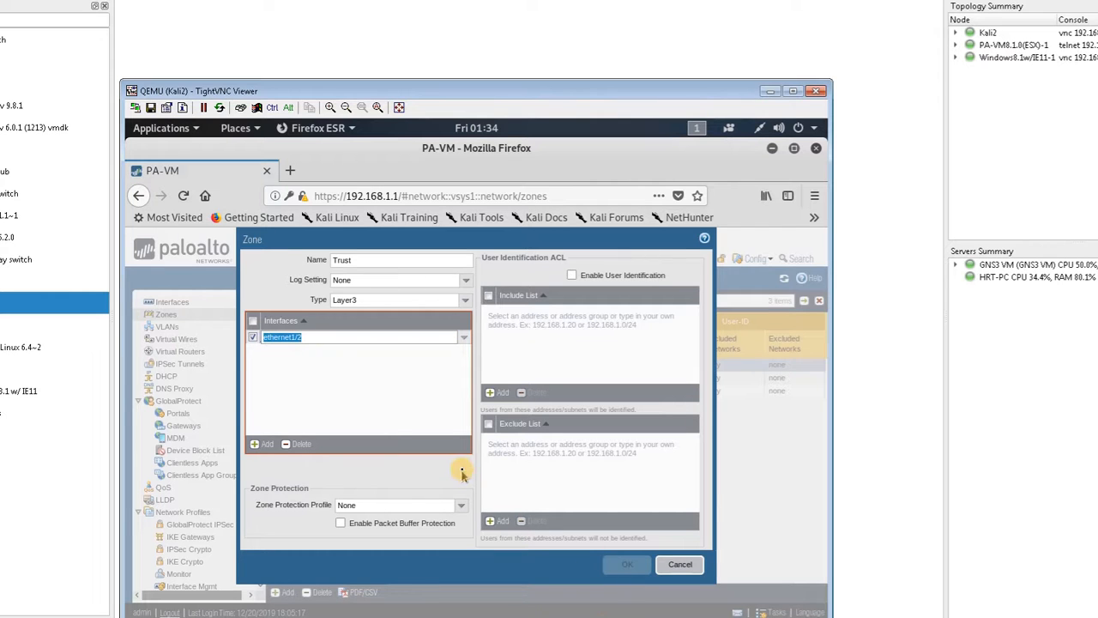
click(412, 437)
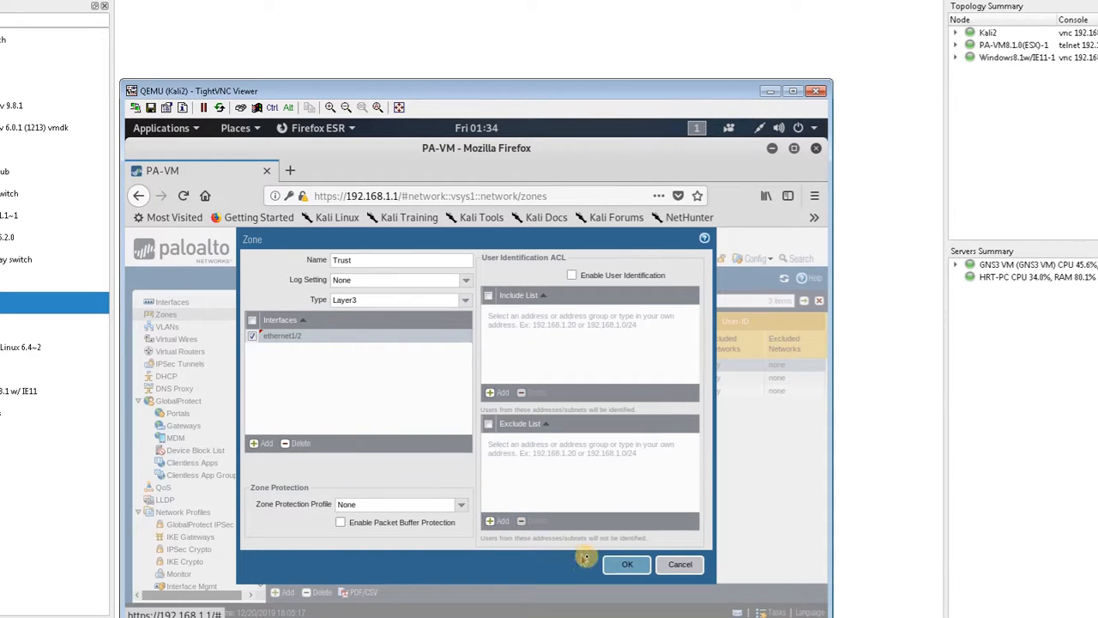
click(621, 565)
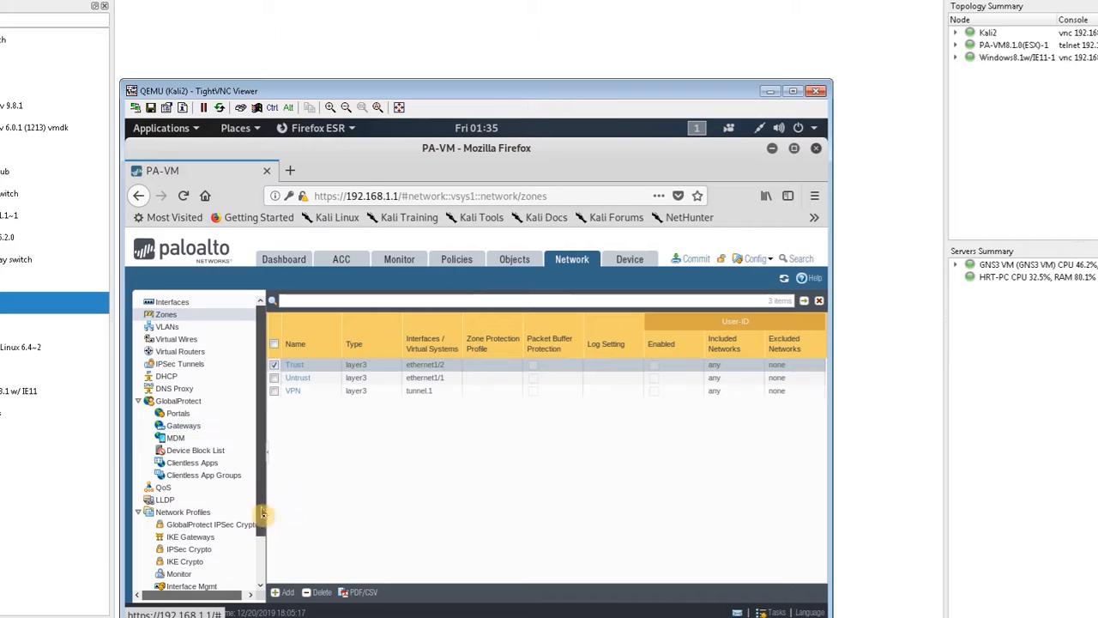
Step: Start generating a local device certificate named GPCERT with the common name 10.10.10.1
scroll(262, 560, down, 1)
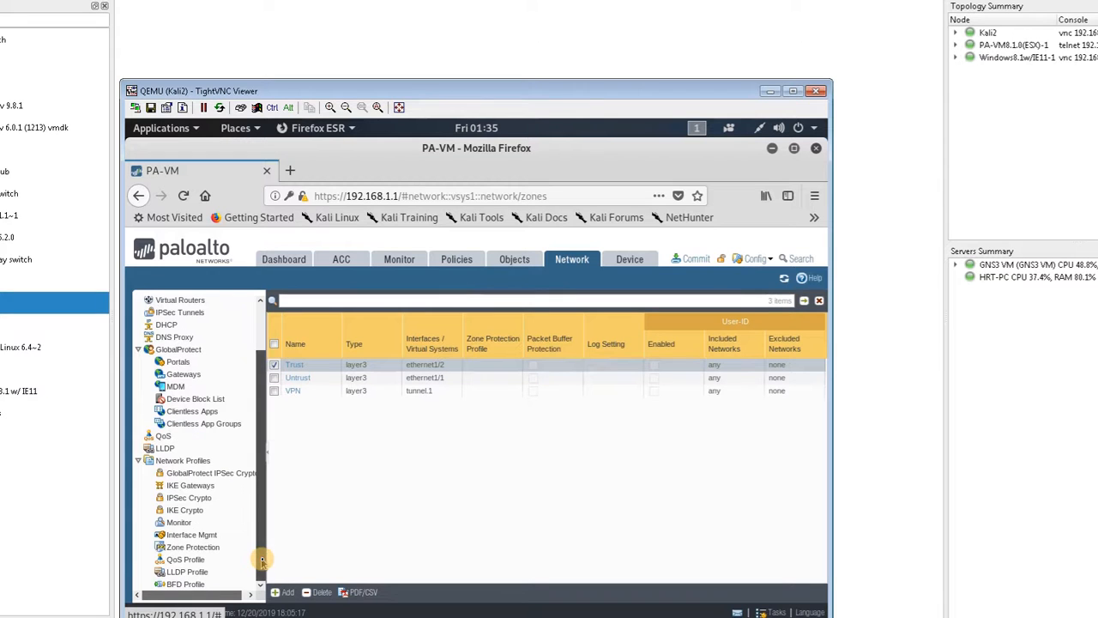
click(629, 264)
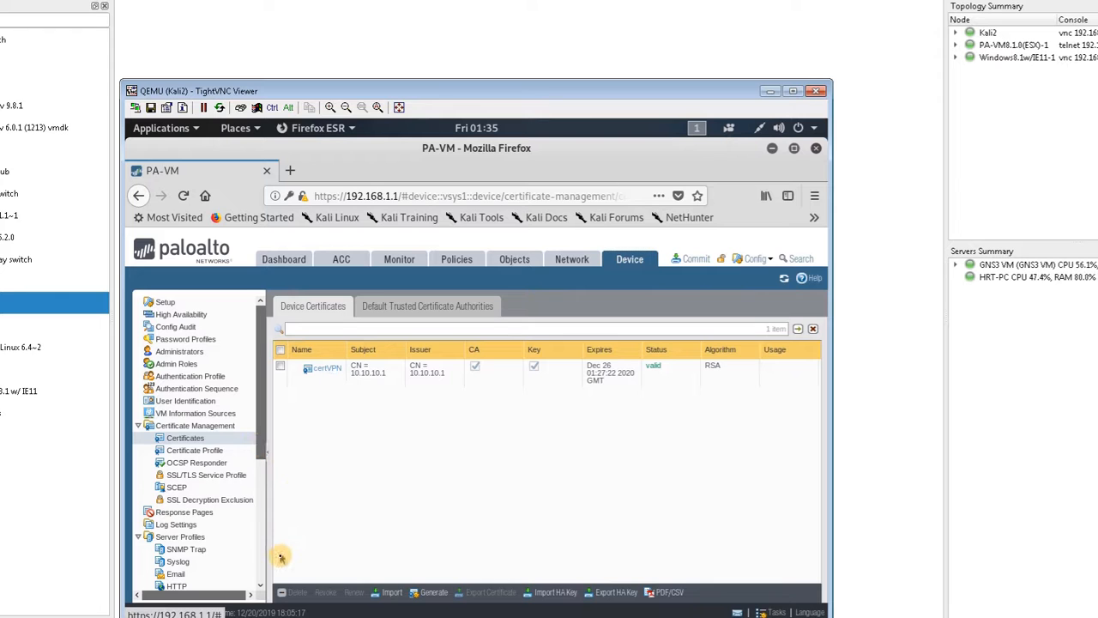
click(433, 592)
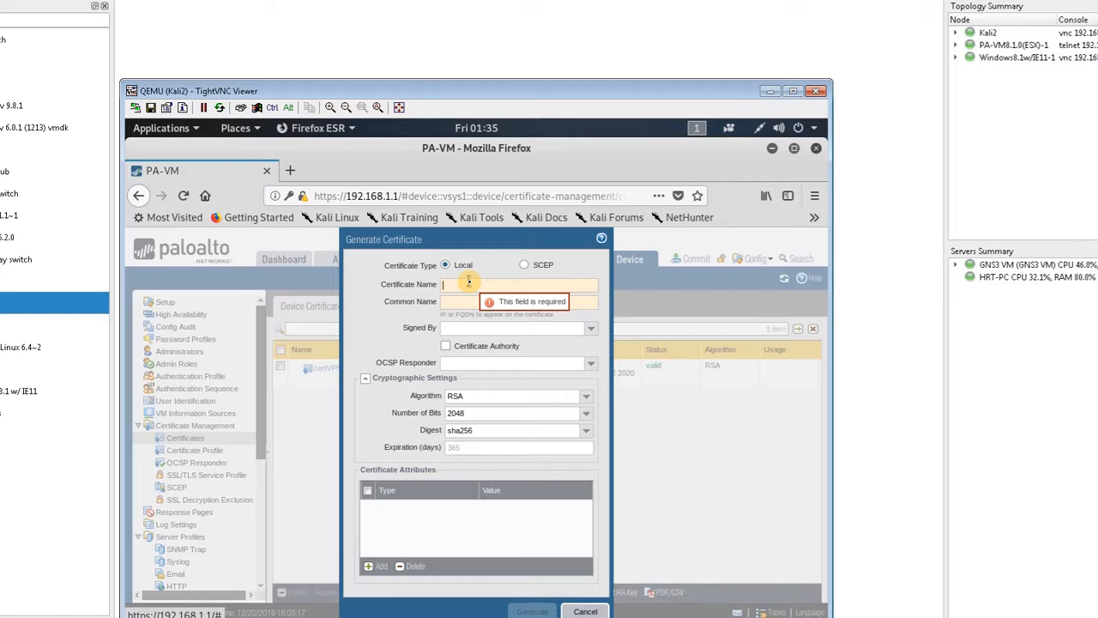
text(VPB)
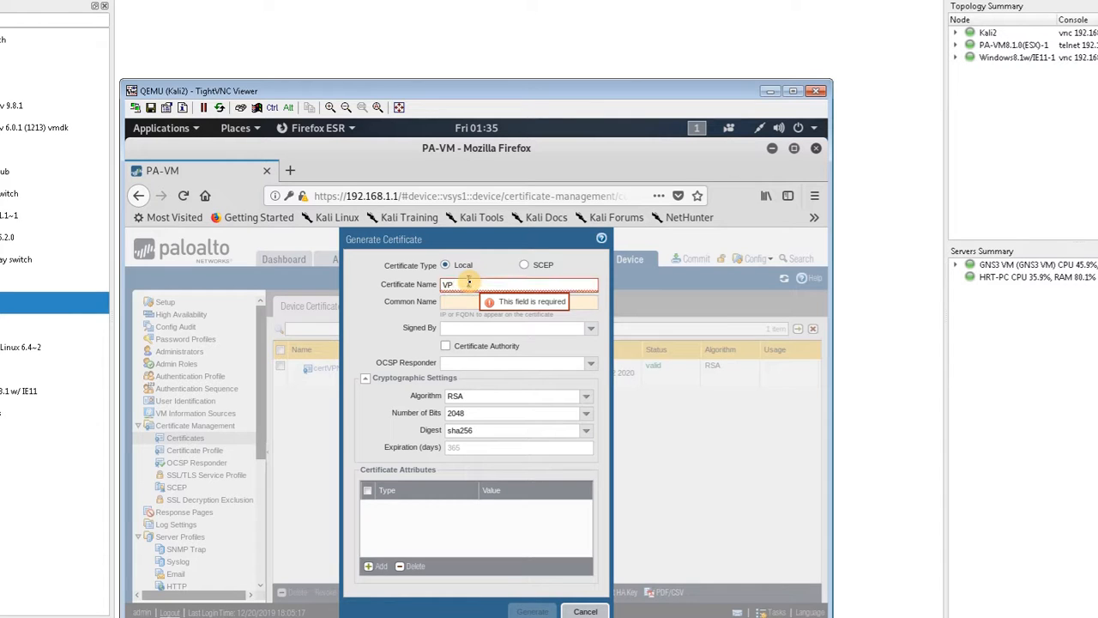
key(BackSpace)
key(BackSpace)
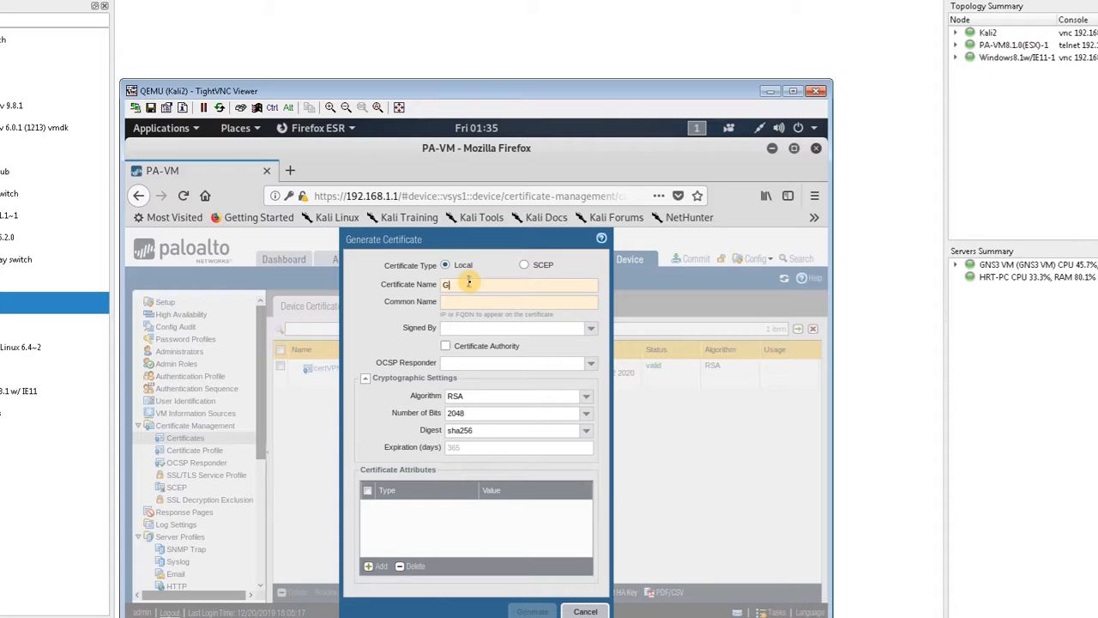
text(PCERT)
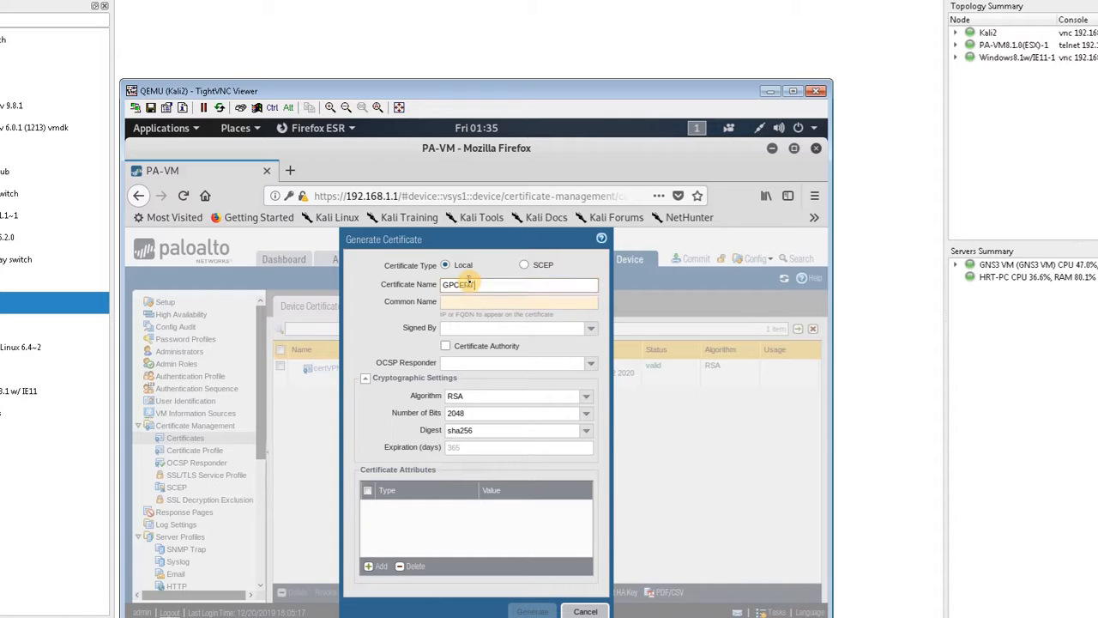
click(477, 303)
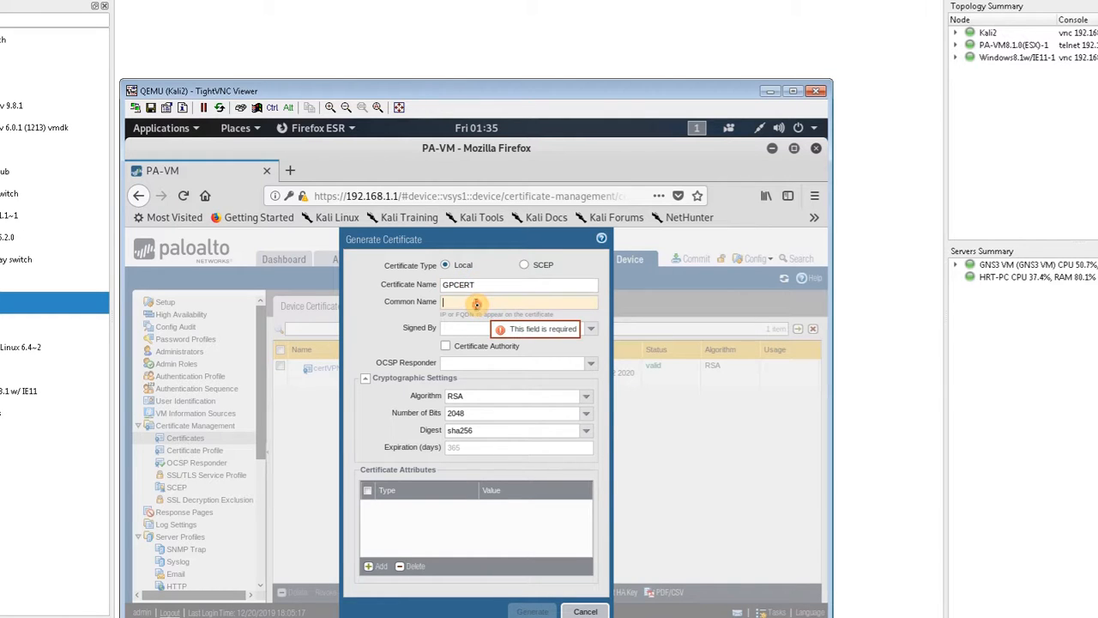
text(10.10.10.1)
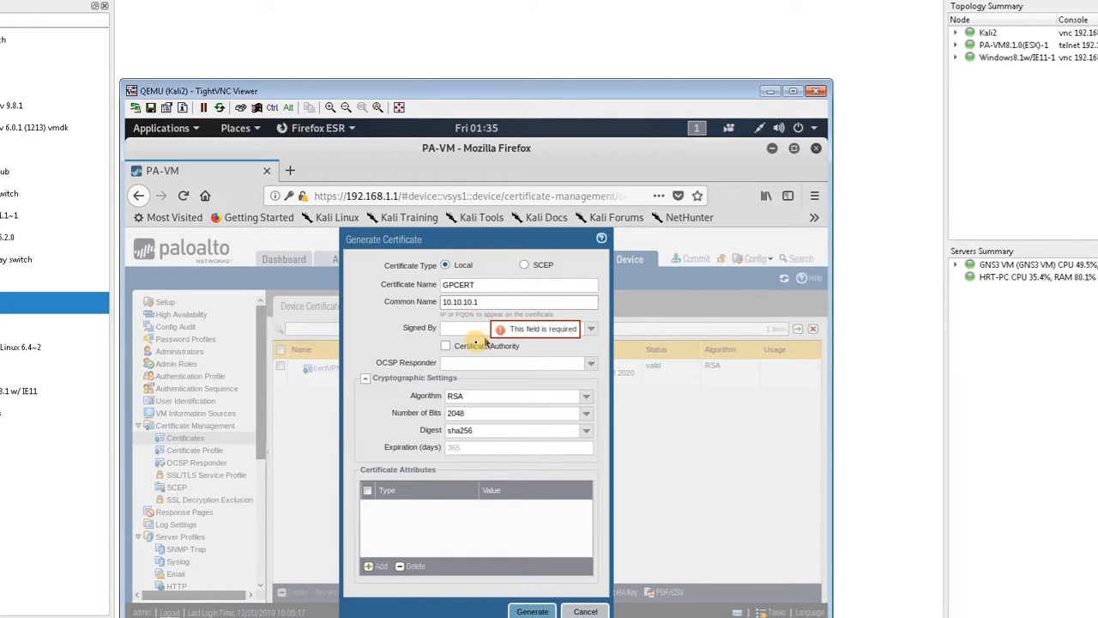
Step: Mark the GPCERT certificate as a Certificate Authority and generate it
click(462, 347)
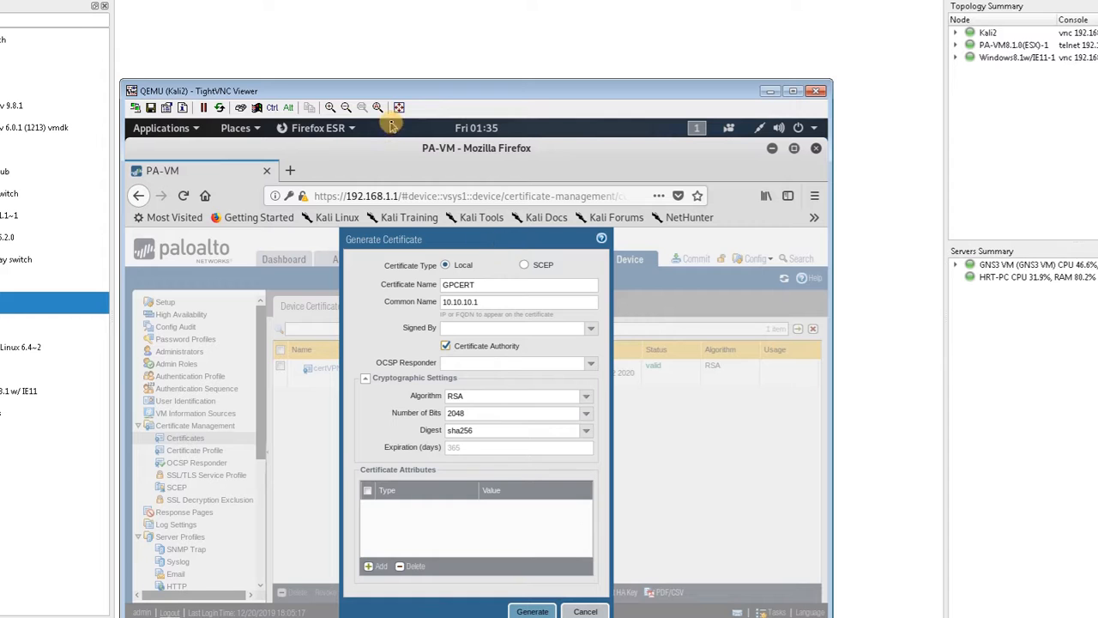
drag(414, 94, 401, 40)
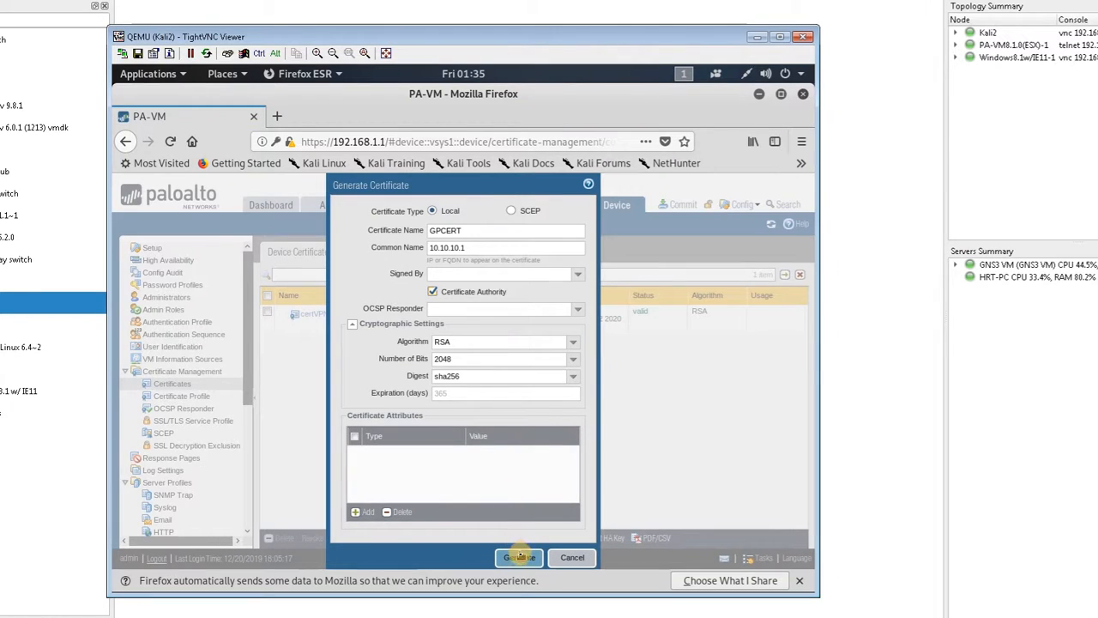
click(519, 557)
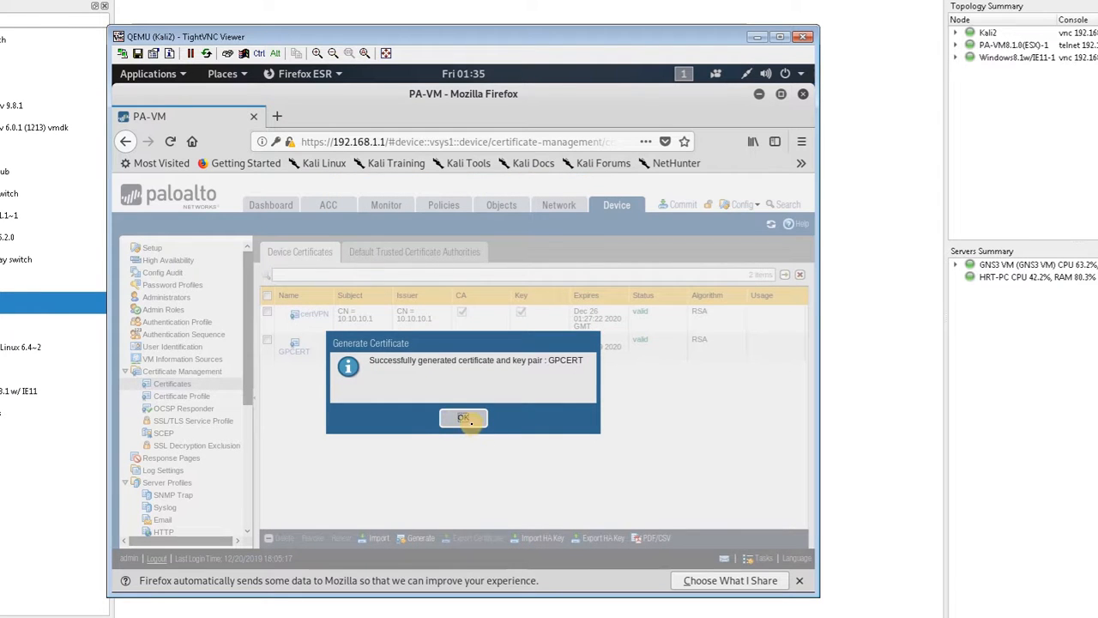
click(464, 419)
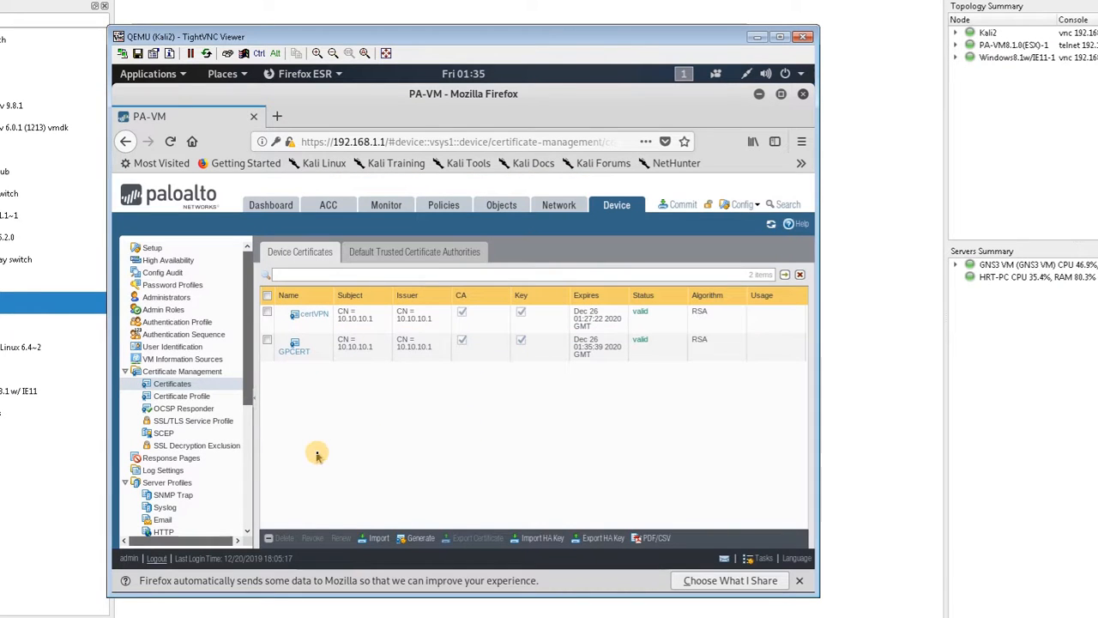
Step: Add an SSL/TLS service profile named TLSProfle that uses the GPCERT certificate
click(225, 421)
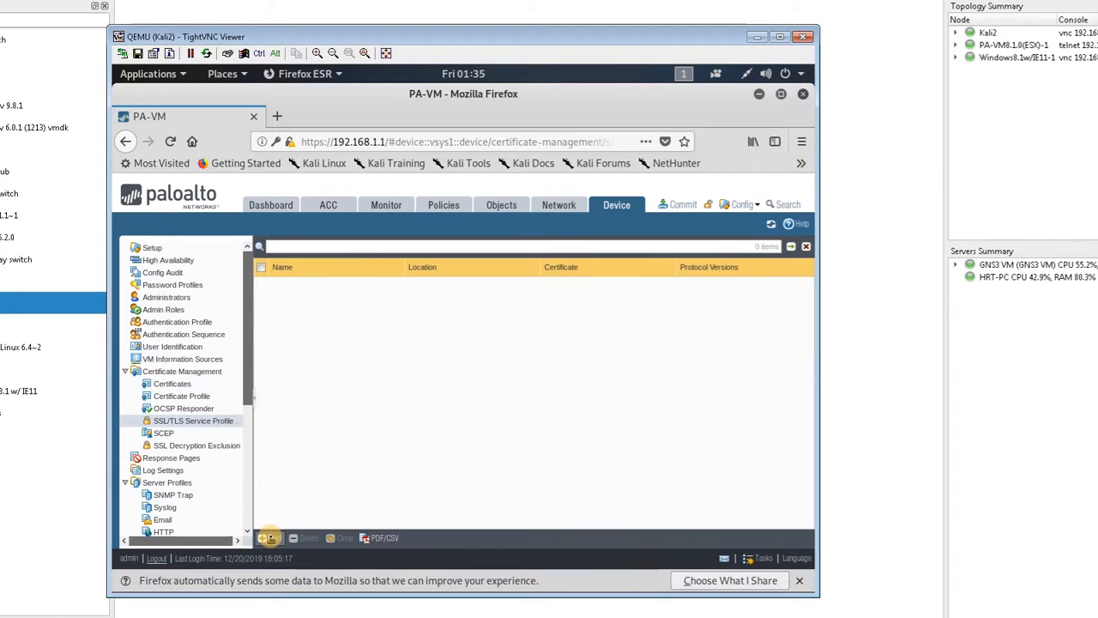
click(269, 538)
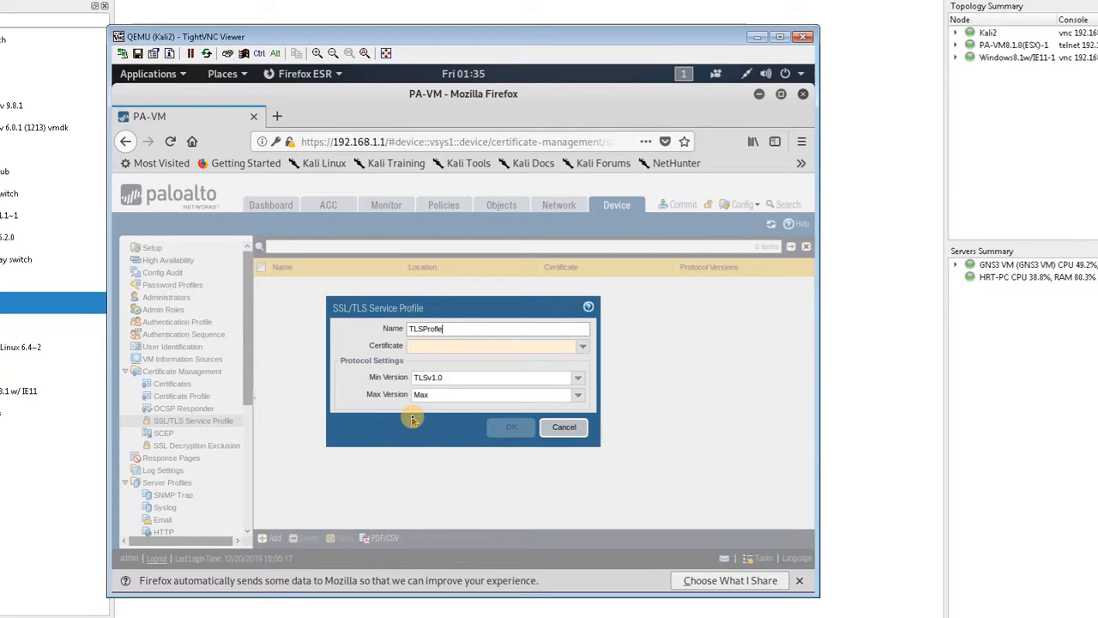
click(582, 347)
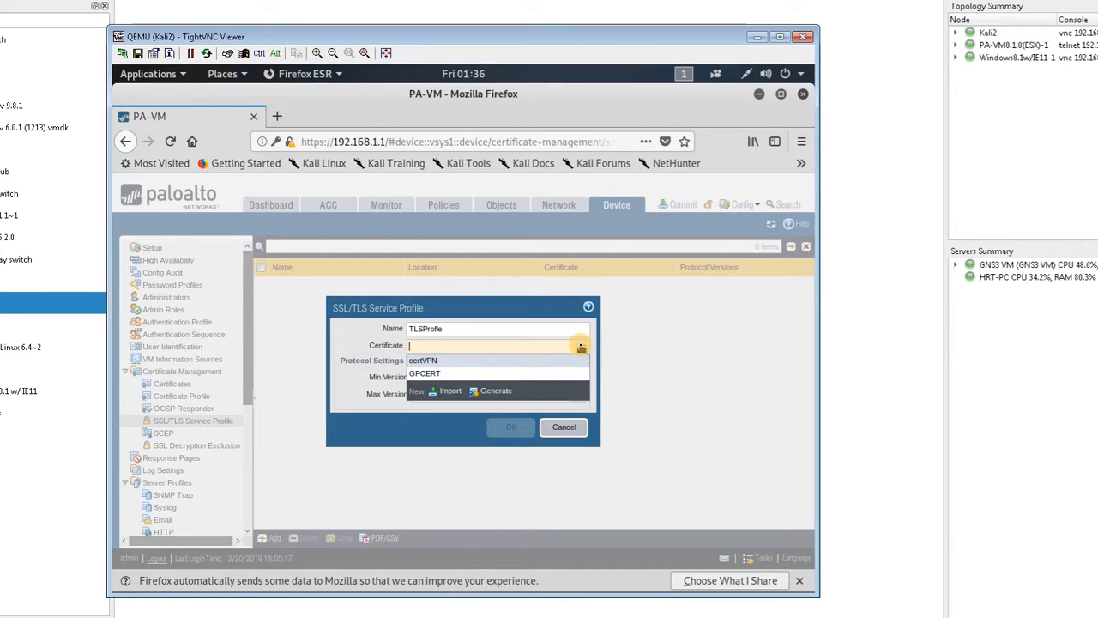
click(515, 375)
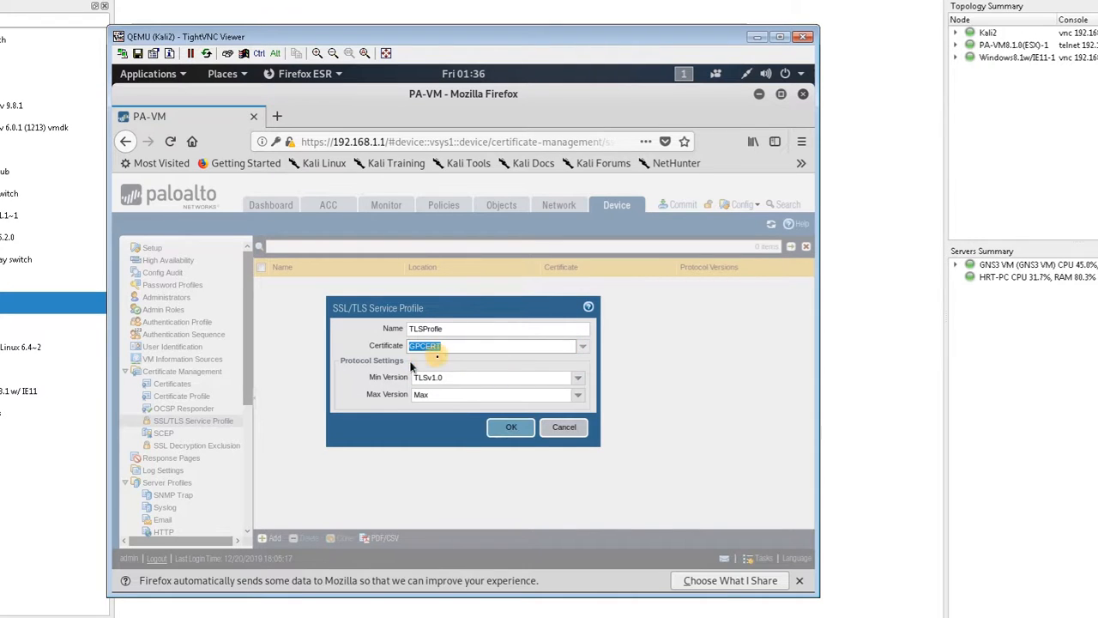
click(506, 427)
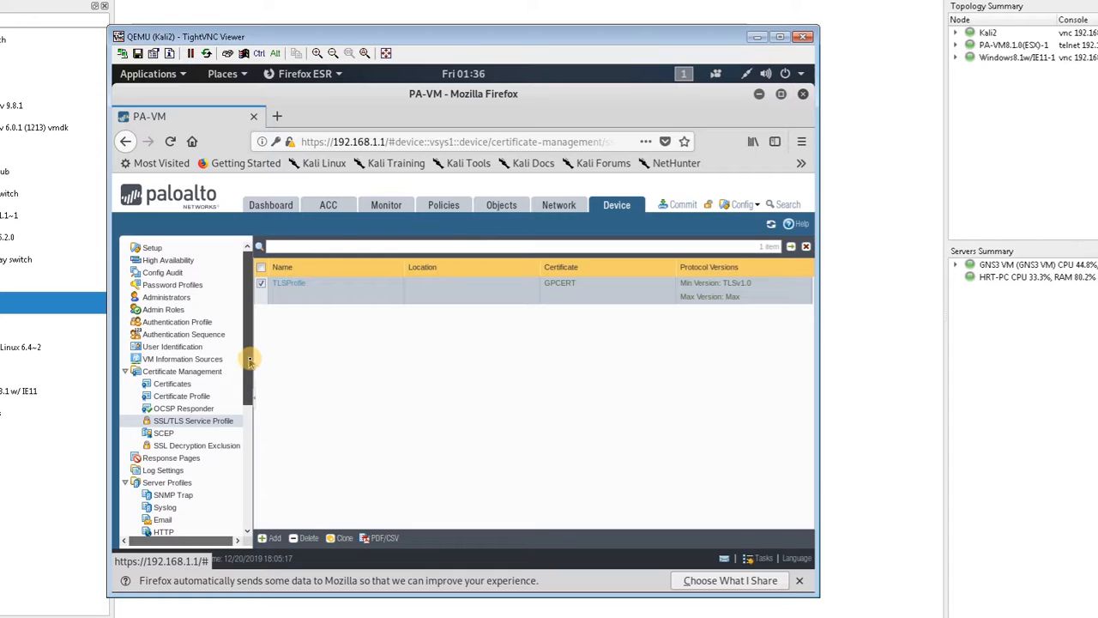
Step: Create an enabled local database user, entering the user's name and the account password with its confirmation
drag(250, 360, 251, 383)
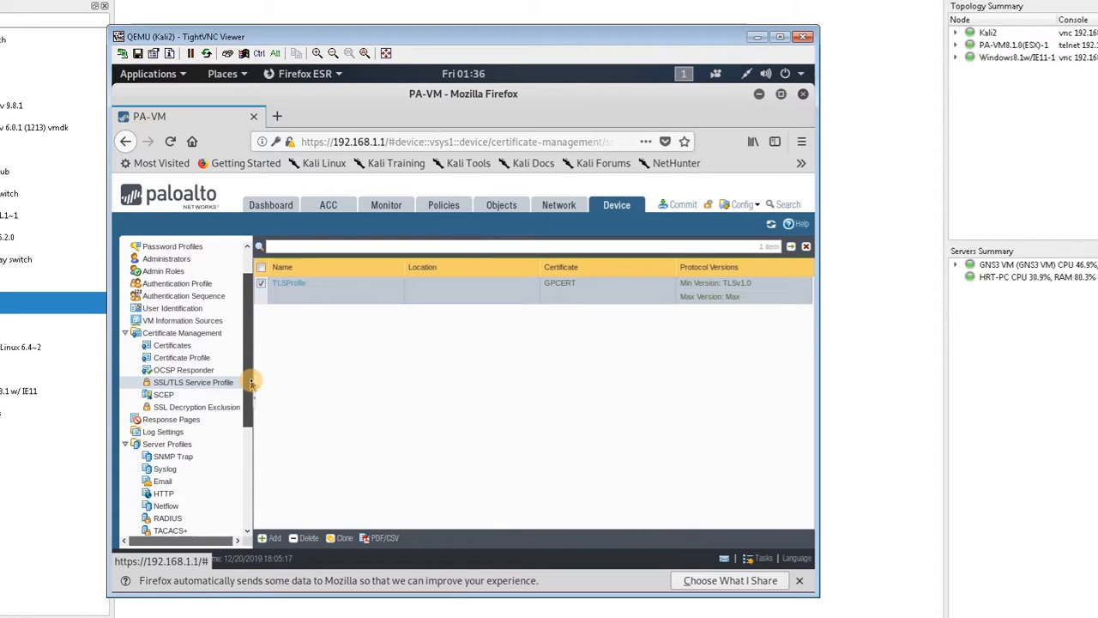
drag(250, 384, 250, 469)
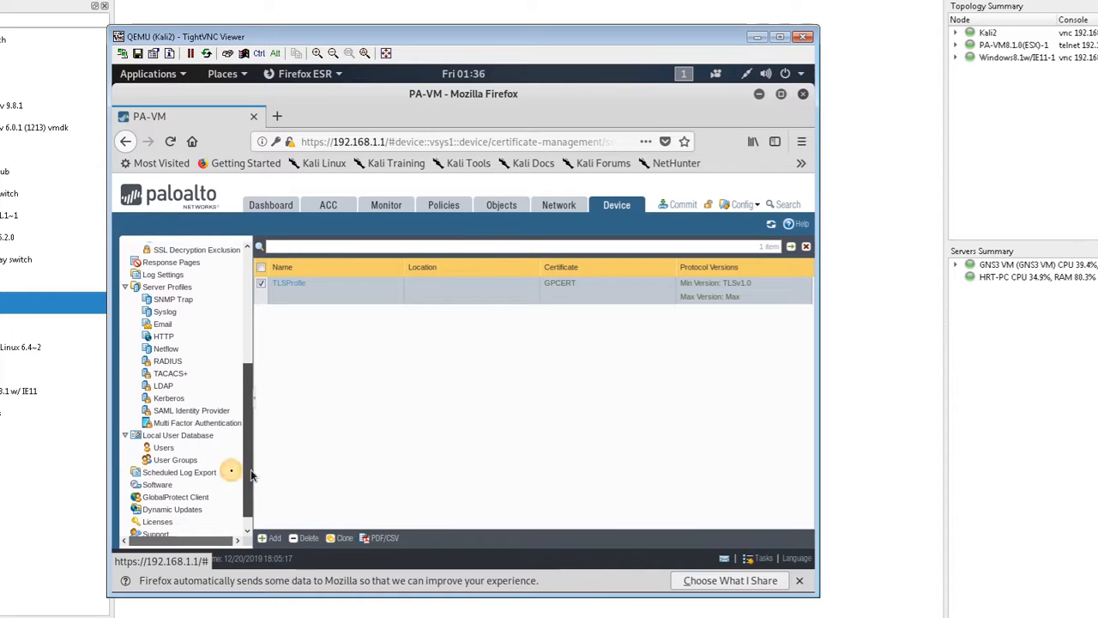
click(162, 447)
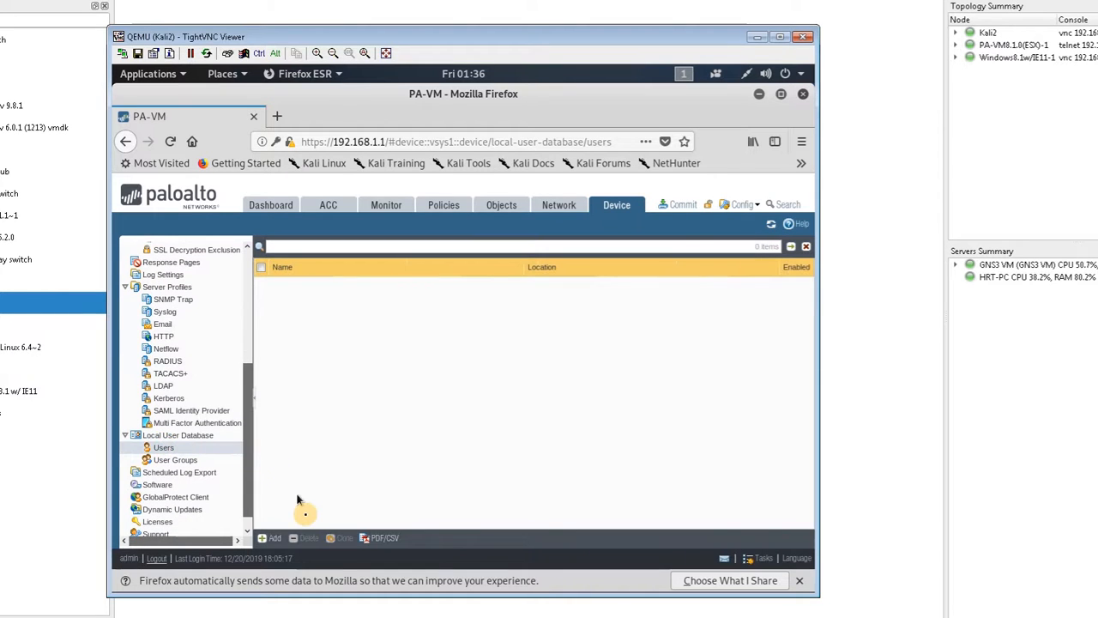
click(267, 539)
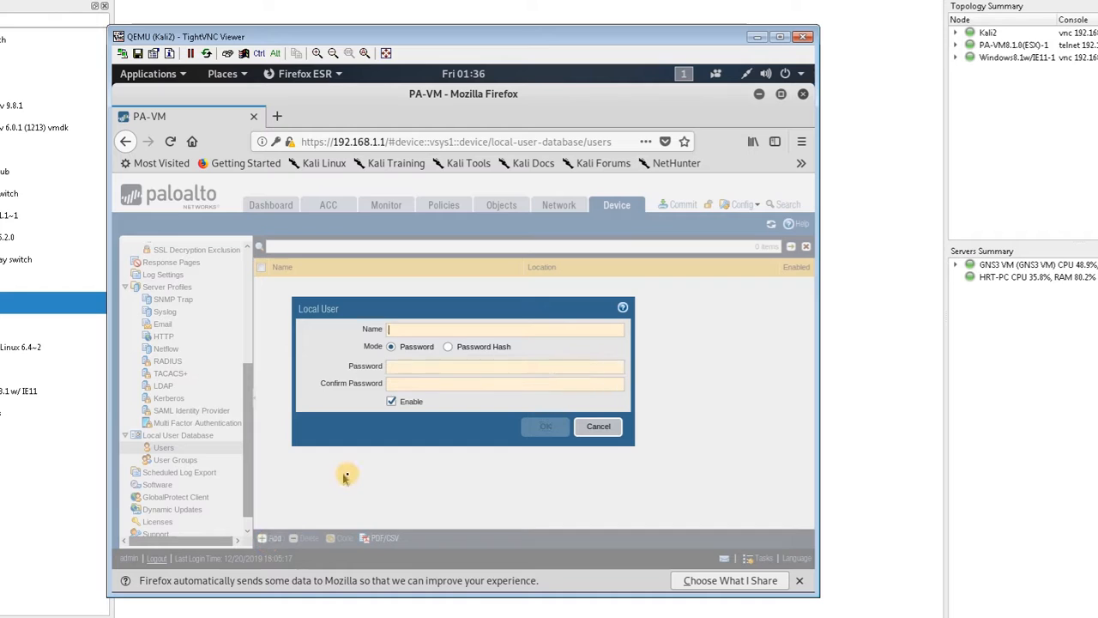
key(Tab)
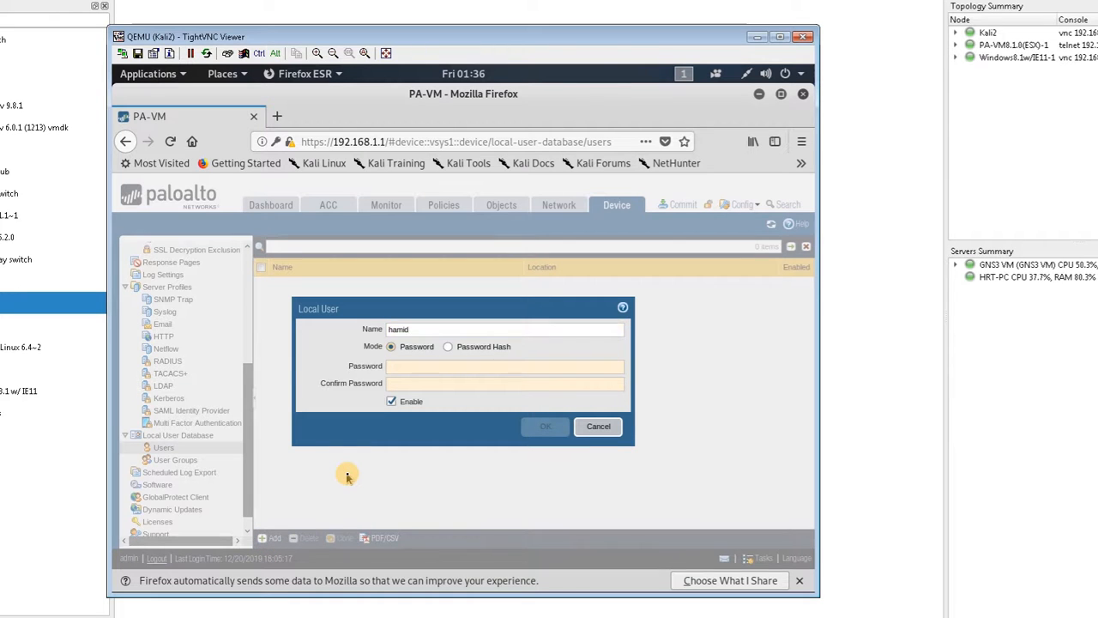
text(******)
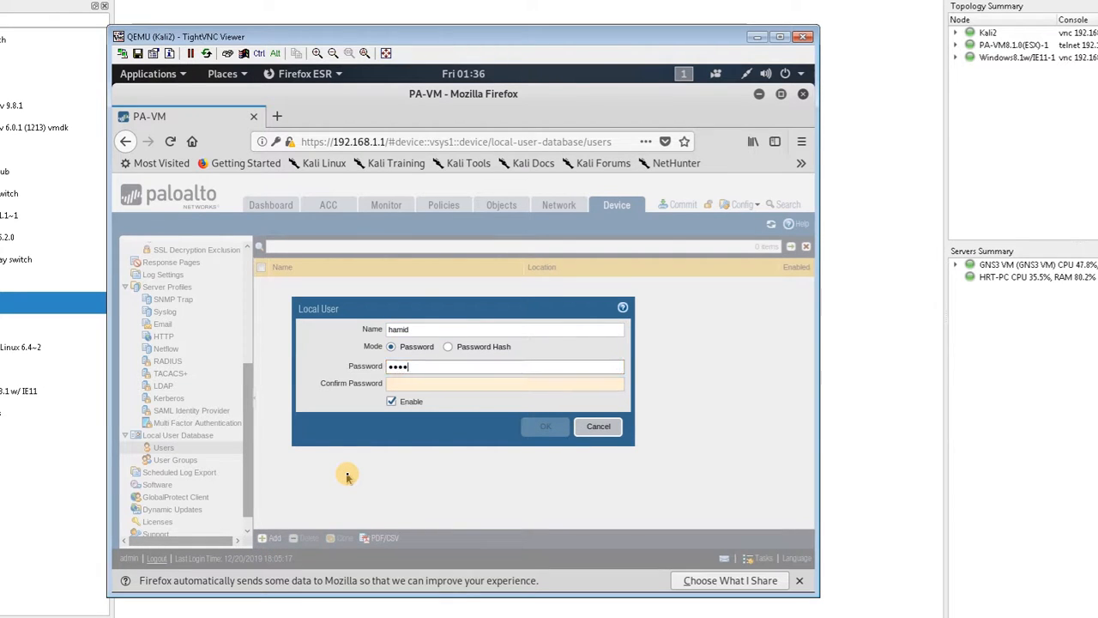
text(***)
click(415, 387)
text(••)
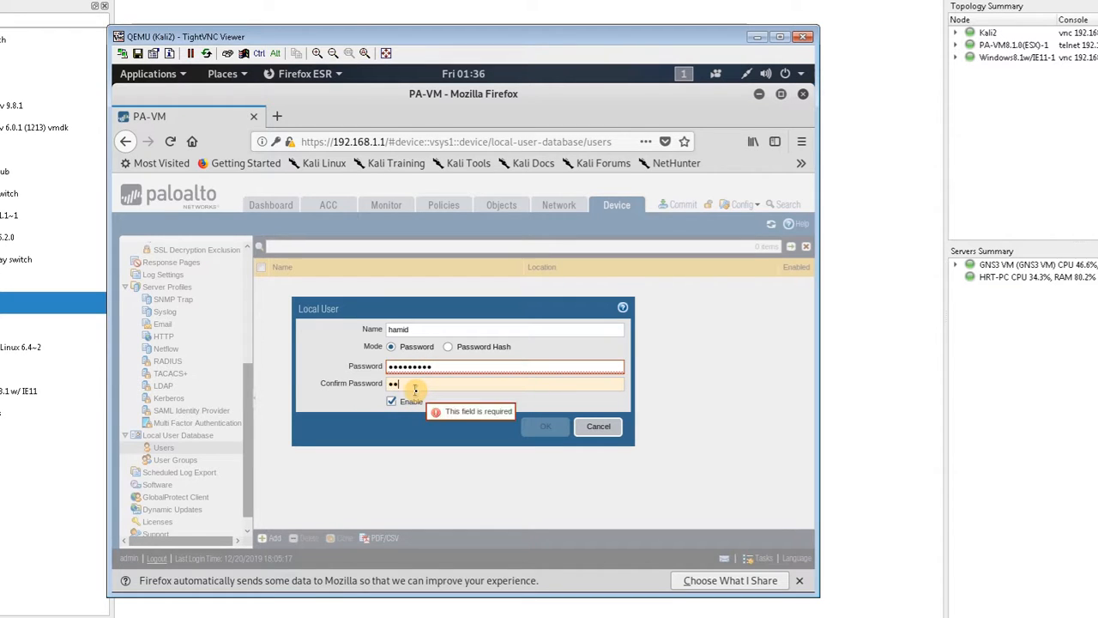
text(•••)
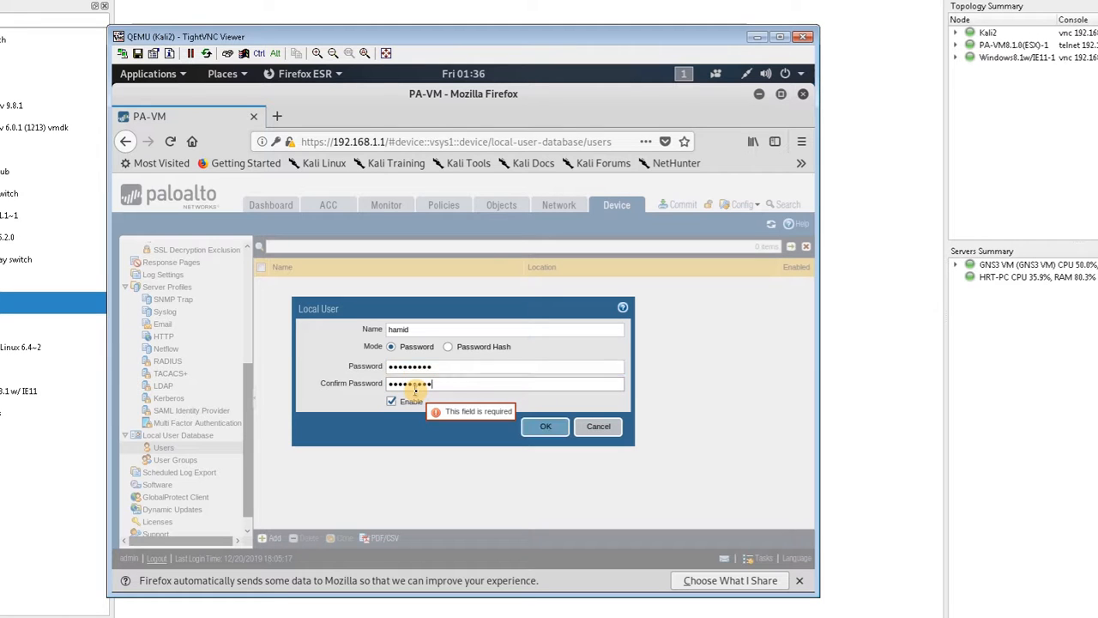
click(539, 428)
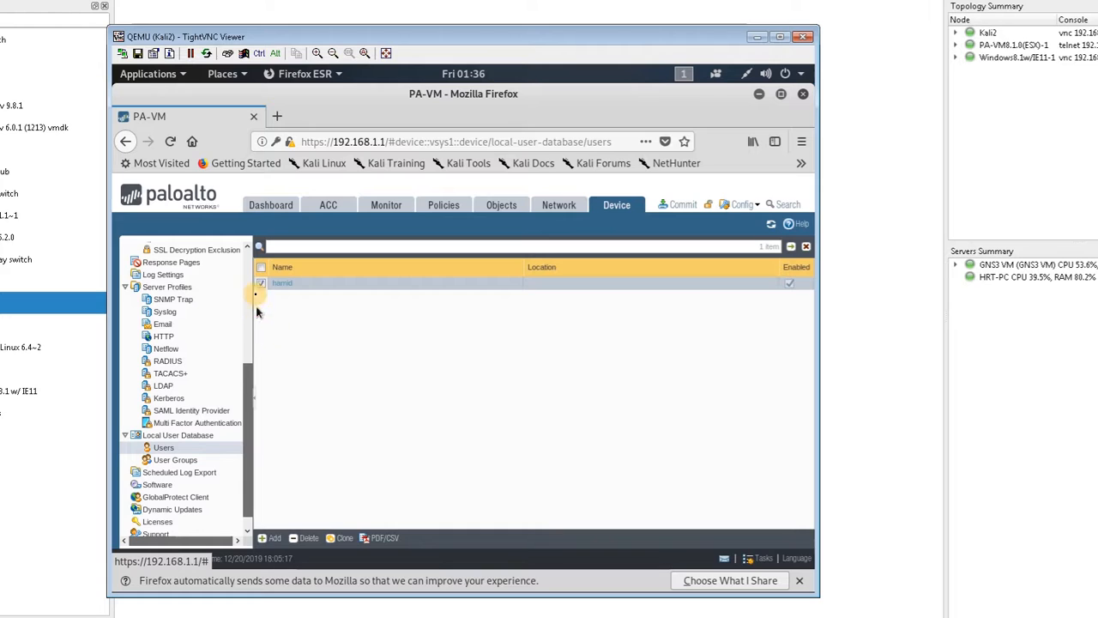
Step: Start an authentication profile named AuthProfile and set its type to Local Database
scroll(249, 271, up, 5)
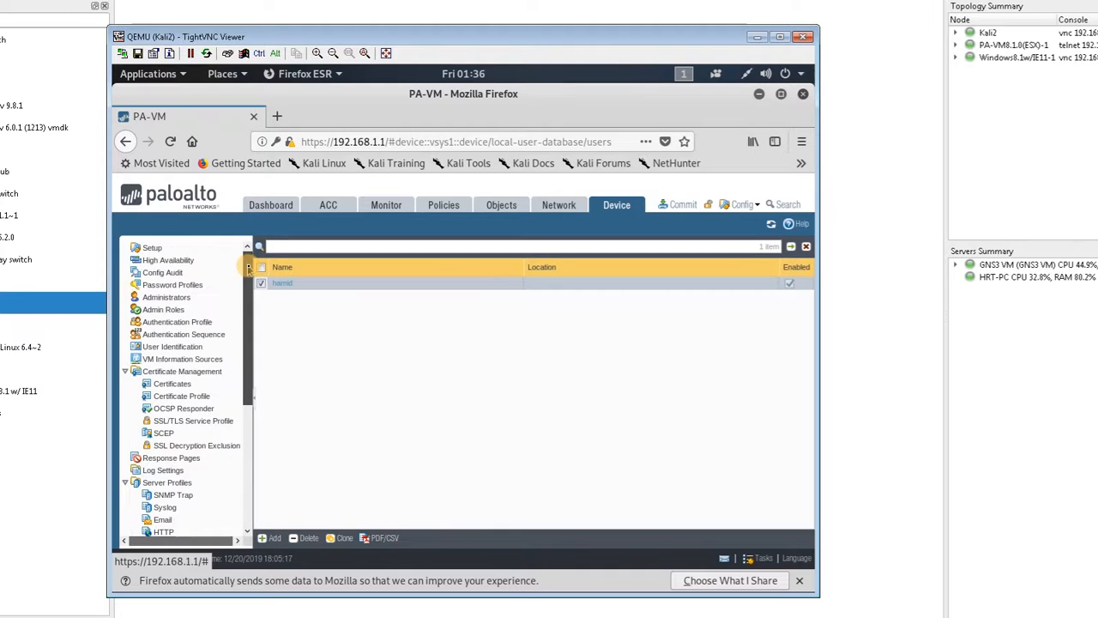
click(203, 326)
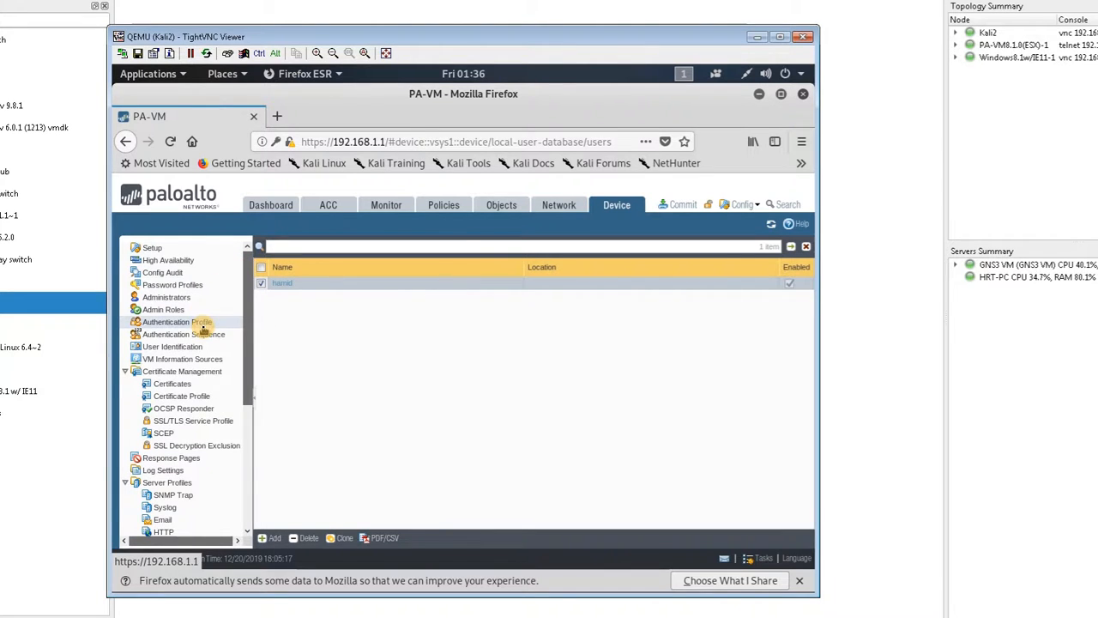
click(271, 538)
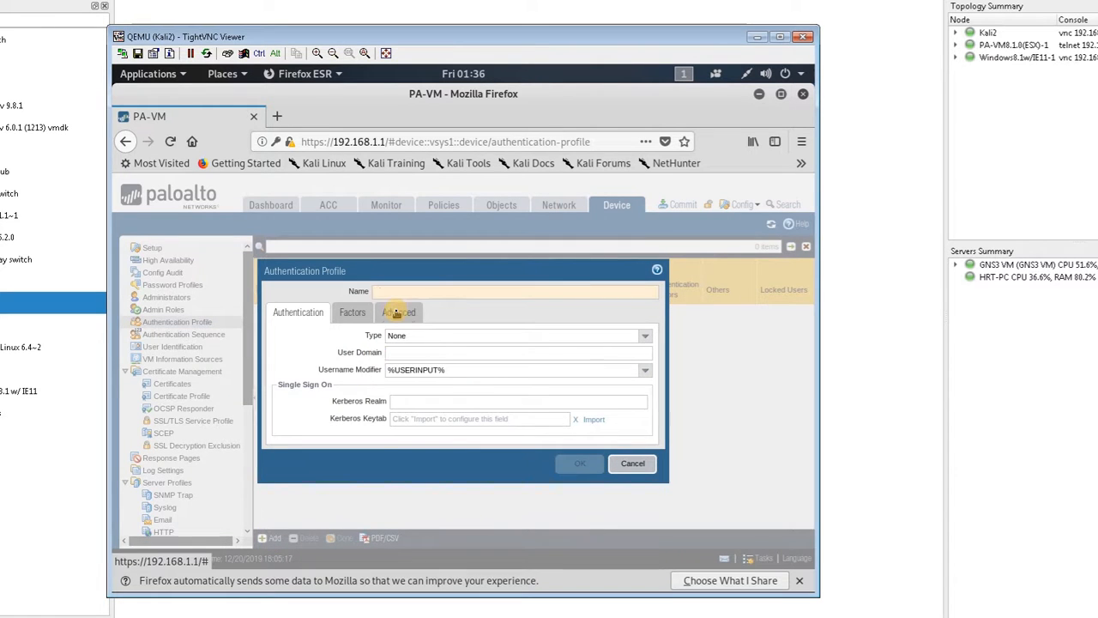
text(AuthPR)
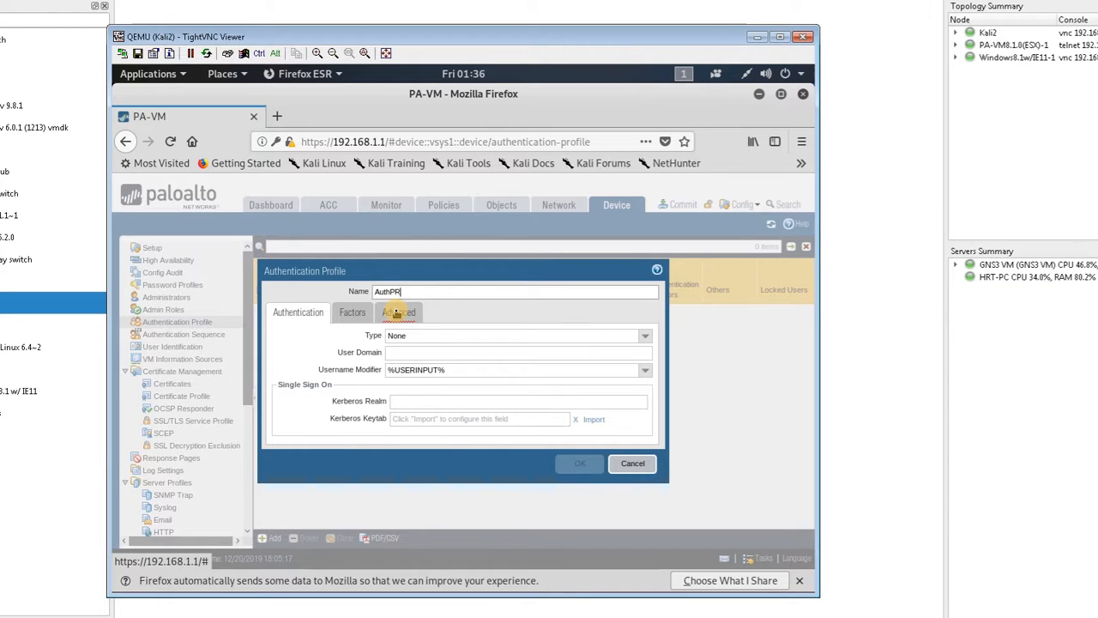
key(BackSpace)
key(BackSpace)
key(BackSpace)
text(R)
click(645, 336)
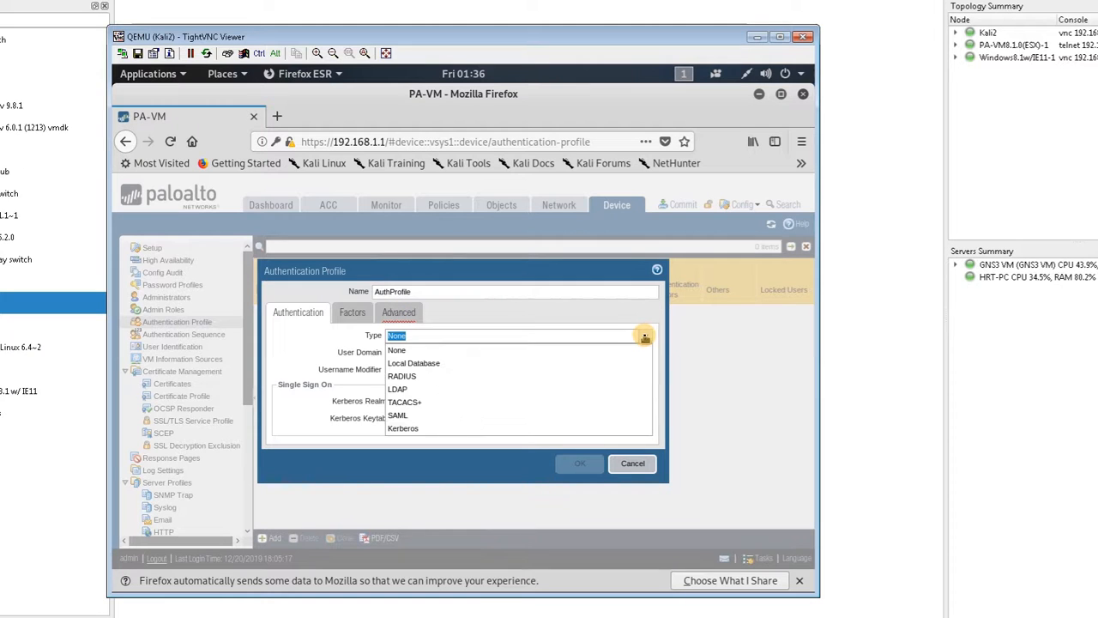
click(588, 363)
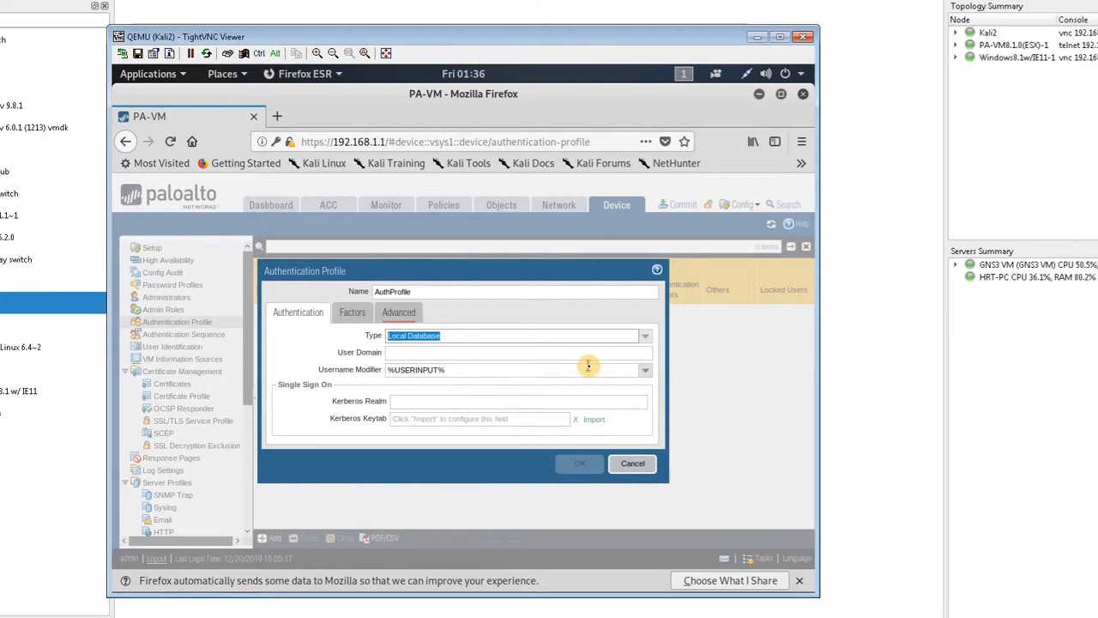
Step: Add the new local user to the authentication profile's allow list and save the profile
click(399, 313)
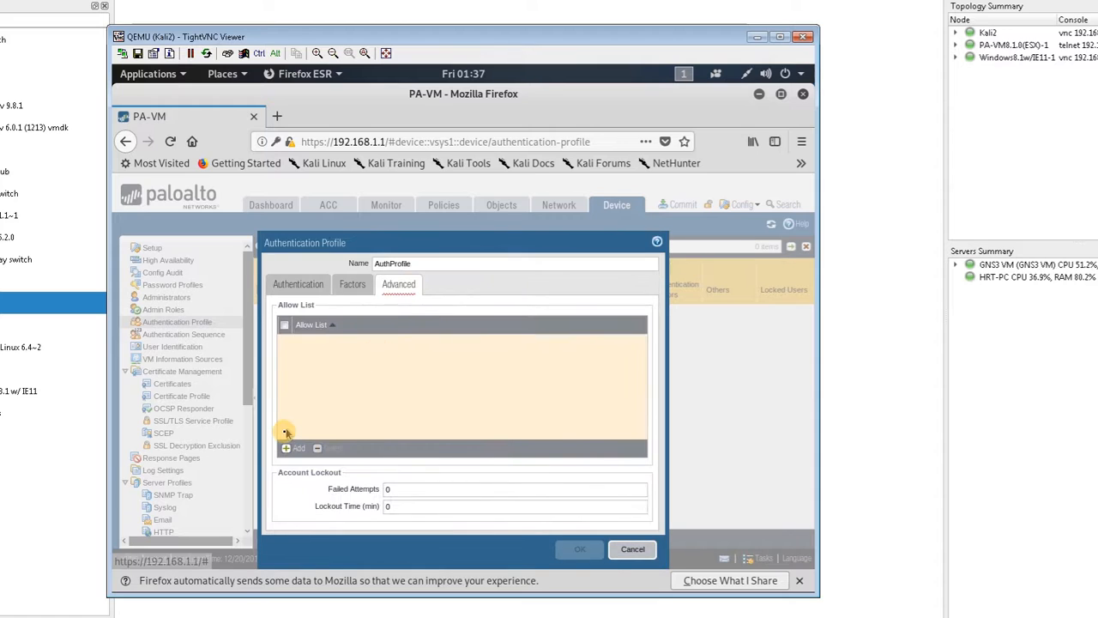
click(294, 447)
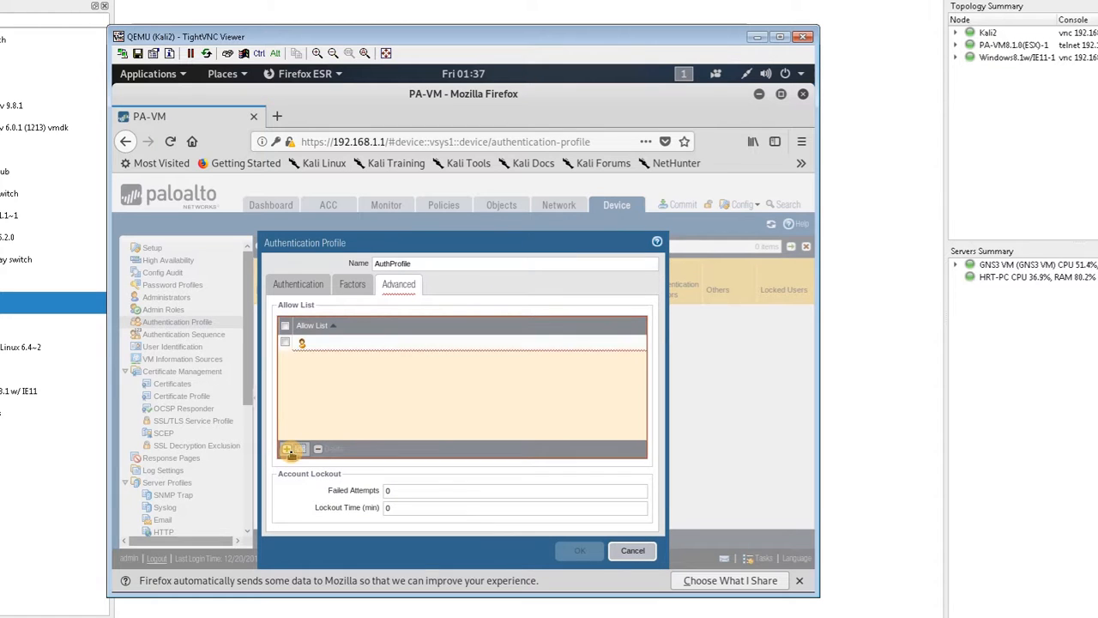
click(312, 371)
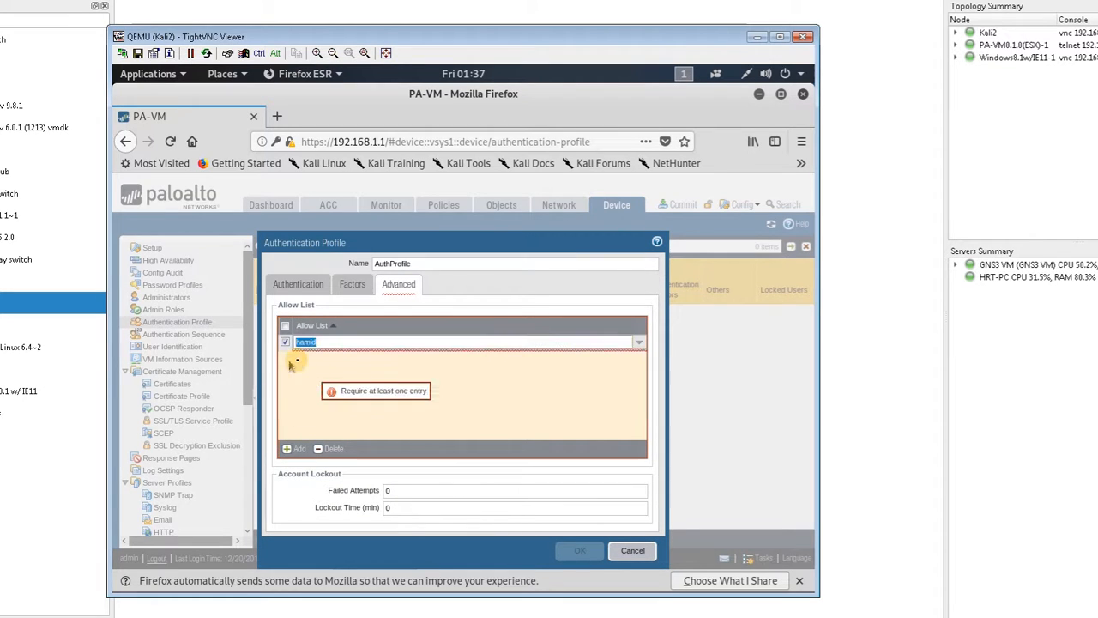
click(302, 374)
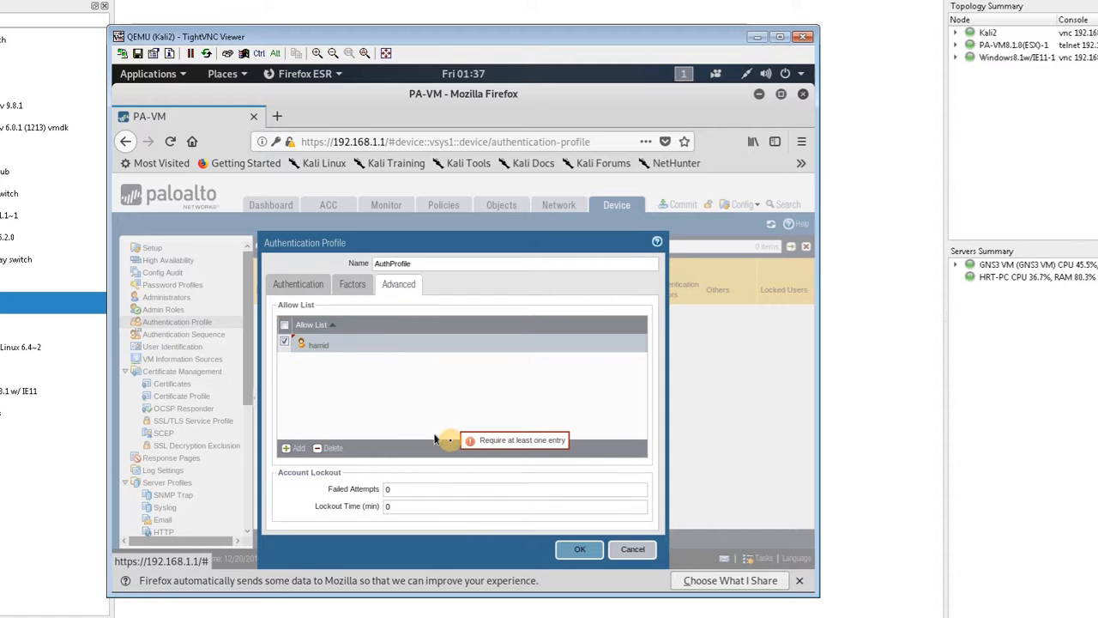
click(567, 553)
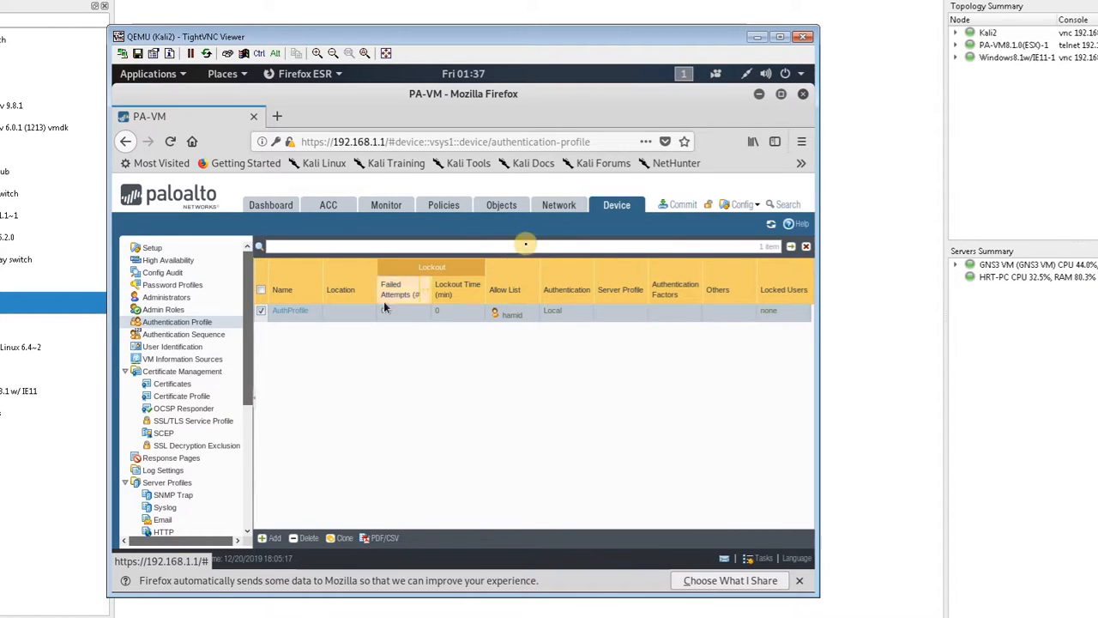
Step: Start a new GlobalProtect gateway configuration named Gateway
click(550, 208)
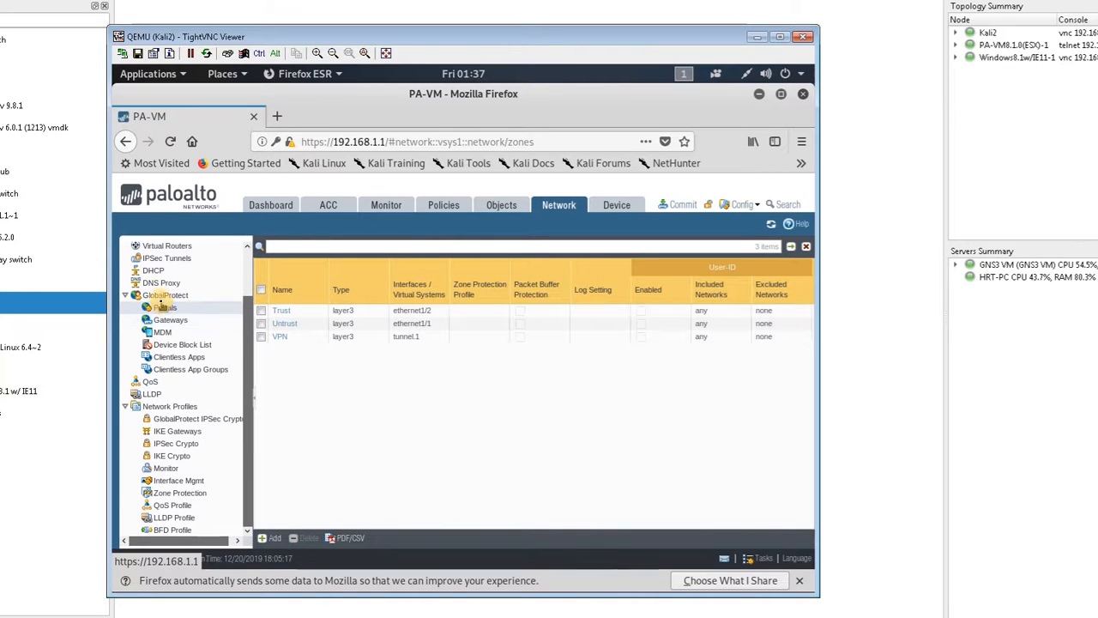
click(192, 322)
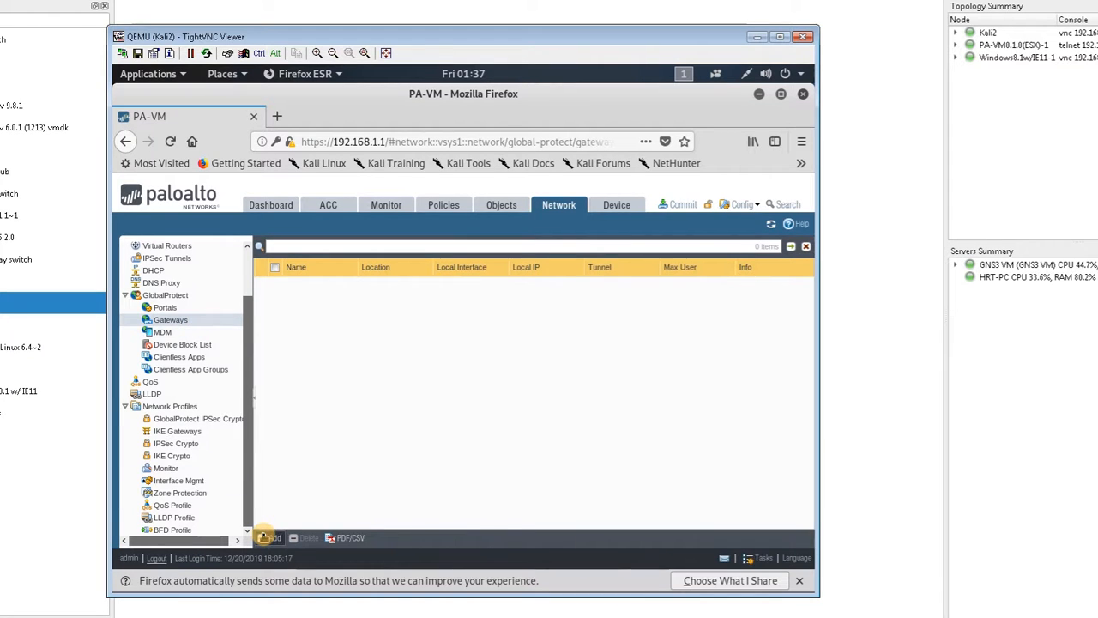
click(265, 537)
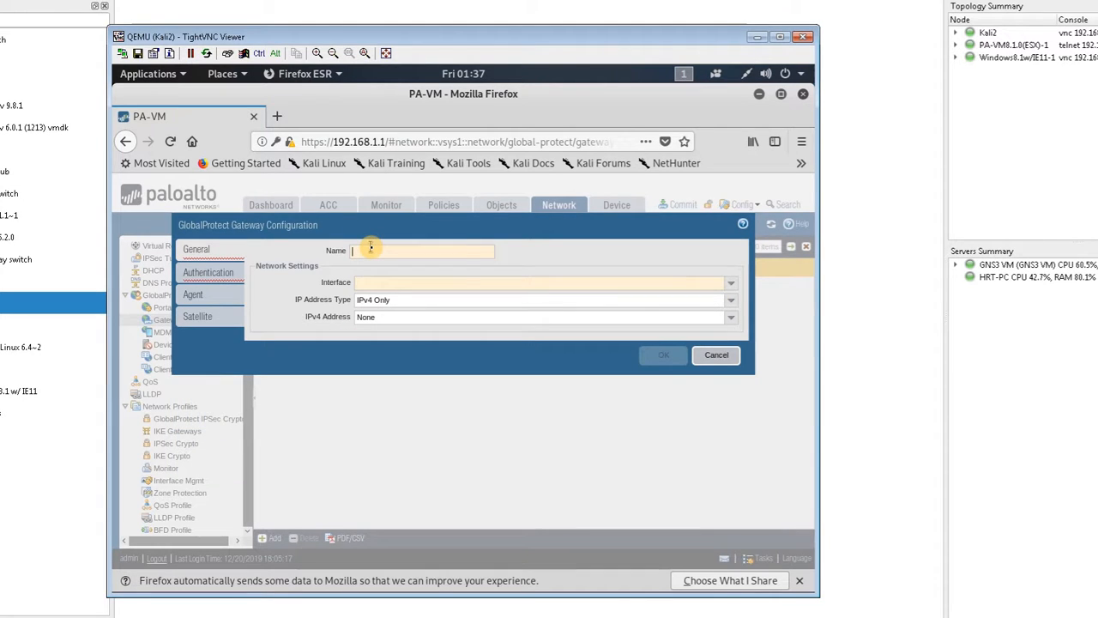
text(Gateway)
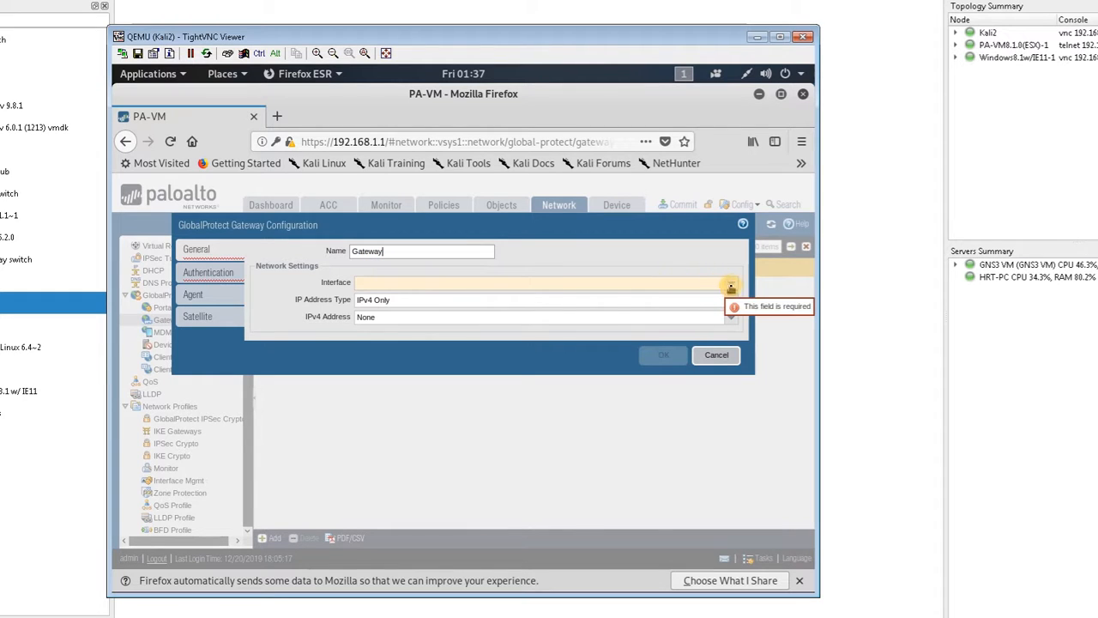
Step: Set the gateway's interface to ethernet1/1 and its IPv4 address to 10.10.10.1/24
click(734, 285)
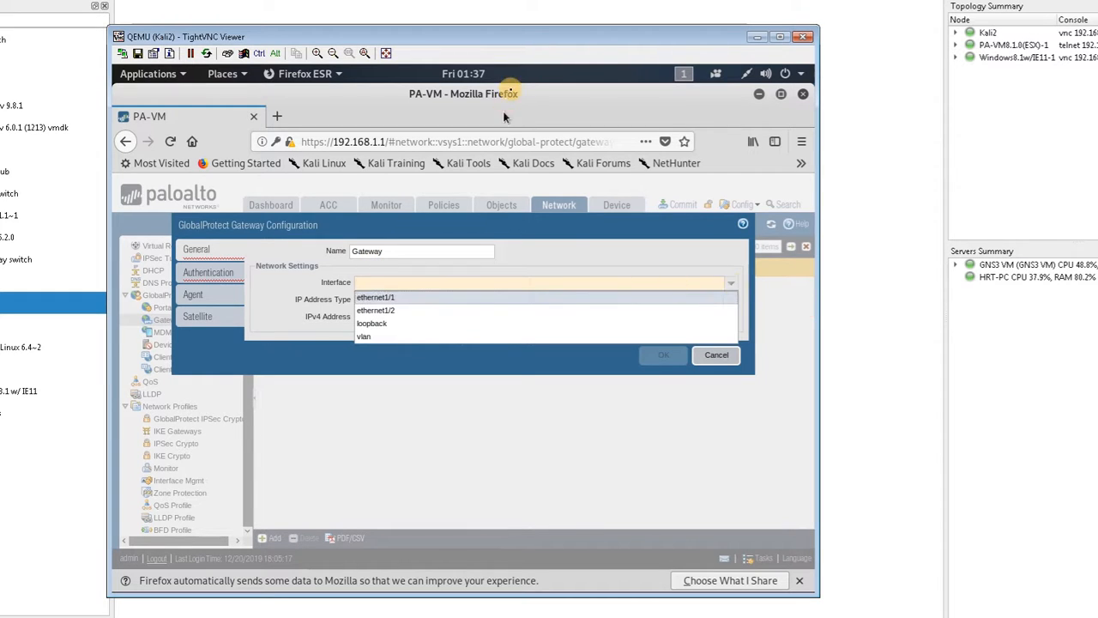
drag(641, 199, 382, 384)
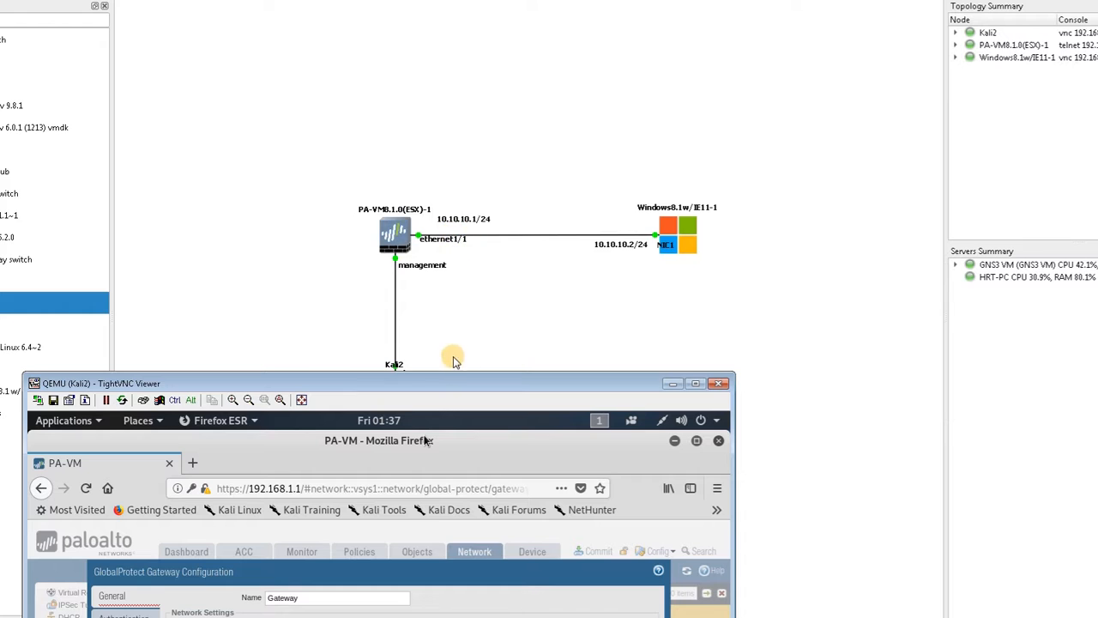
drag(420, 382, 508, 54)
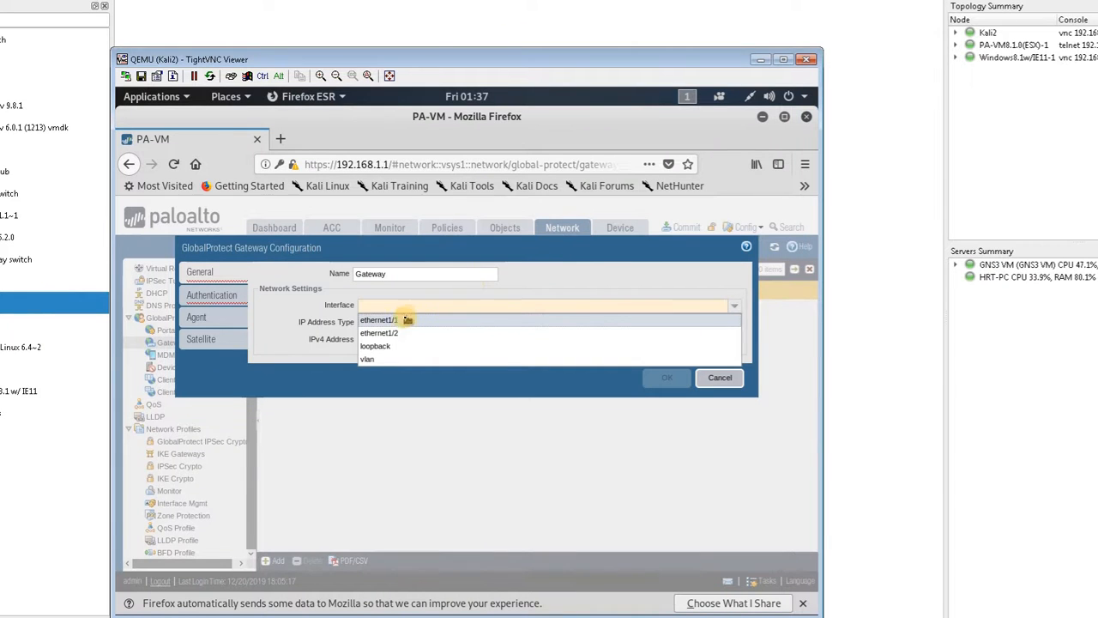
click(392, 319)
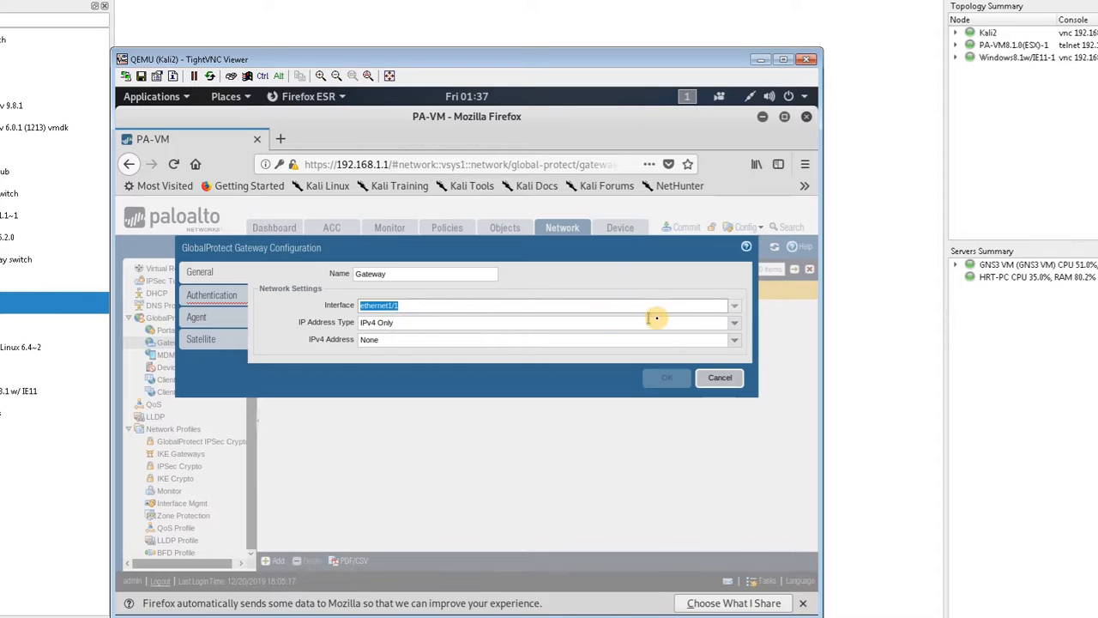
click(735, 343)
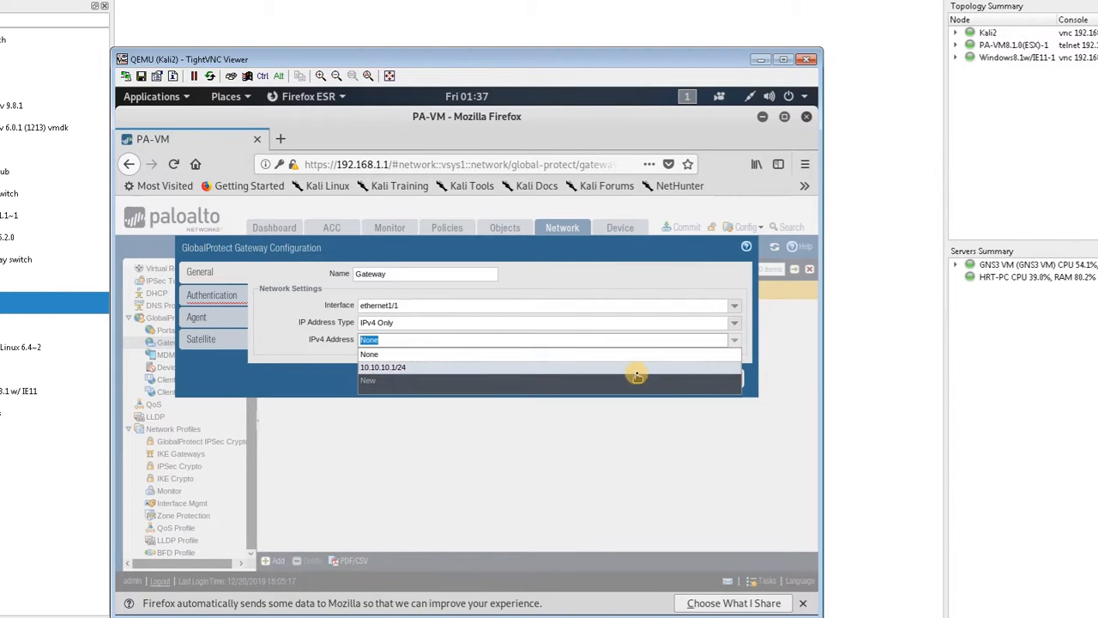
click(638, 368)
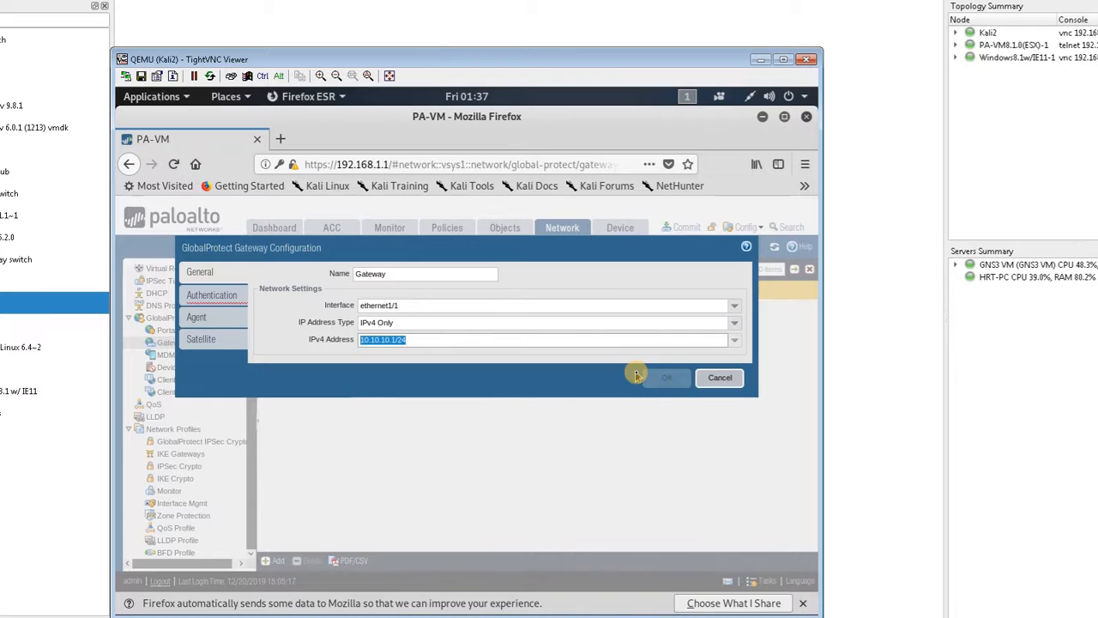
Step: Set the gateway's server authentication to use the SSL/TLS service profile TLSProfile
click(239, 296)
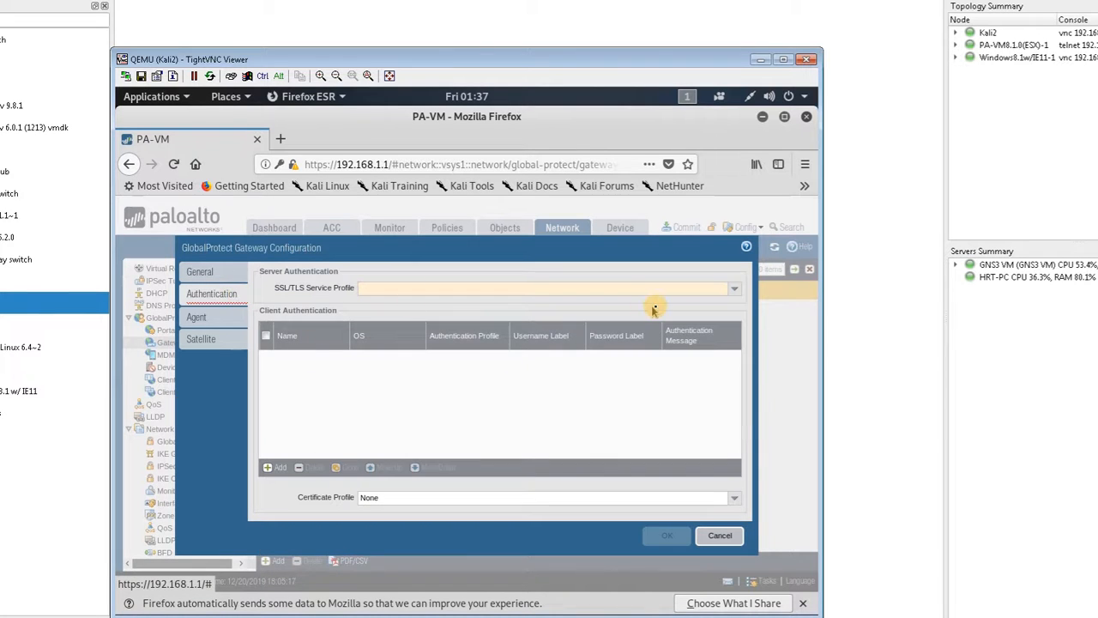
click(736, 294)
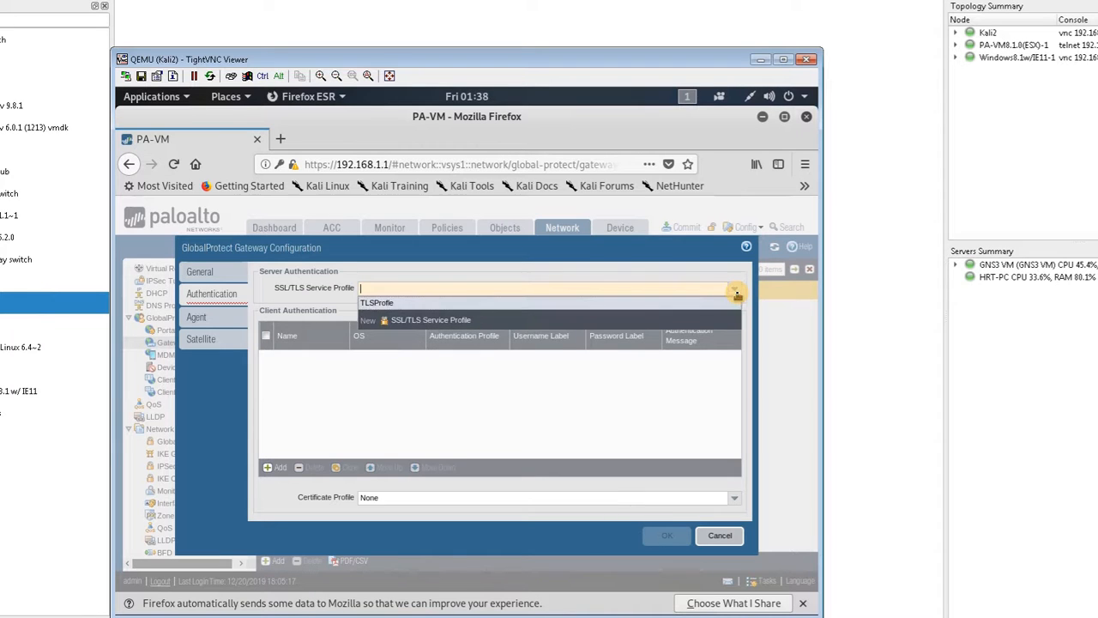
click(693, 303)
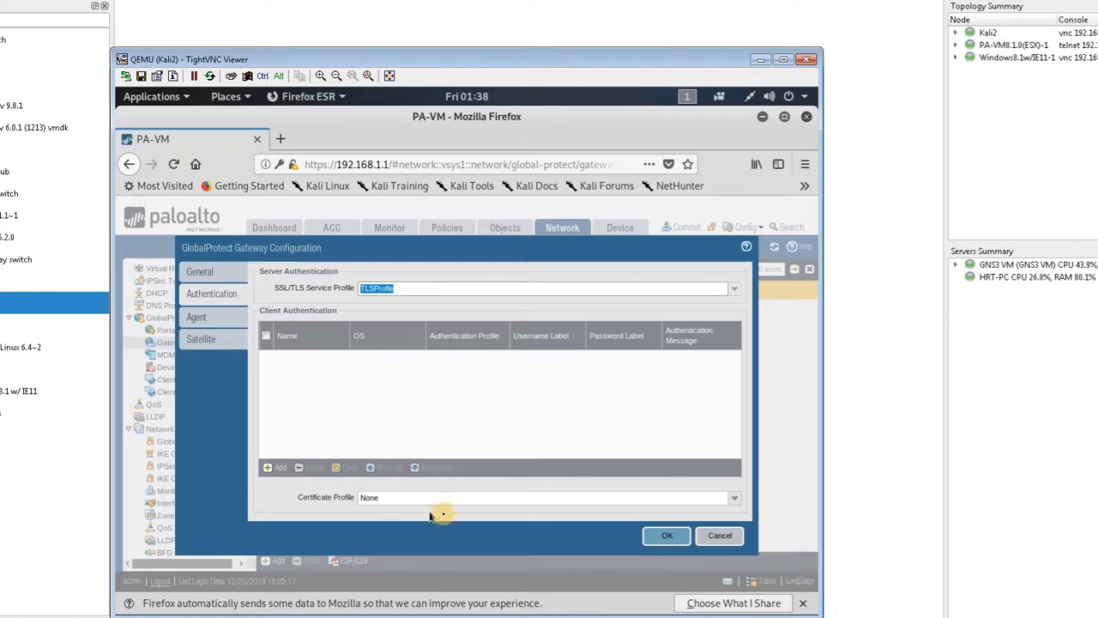
click(737, 498)
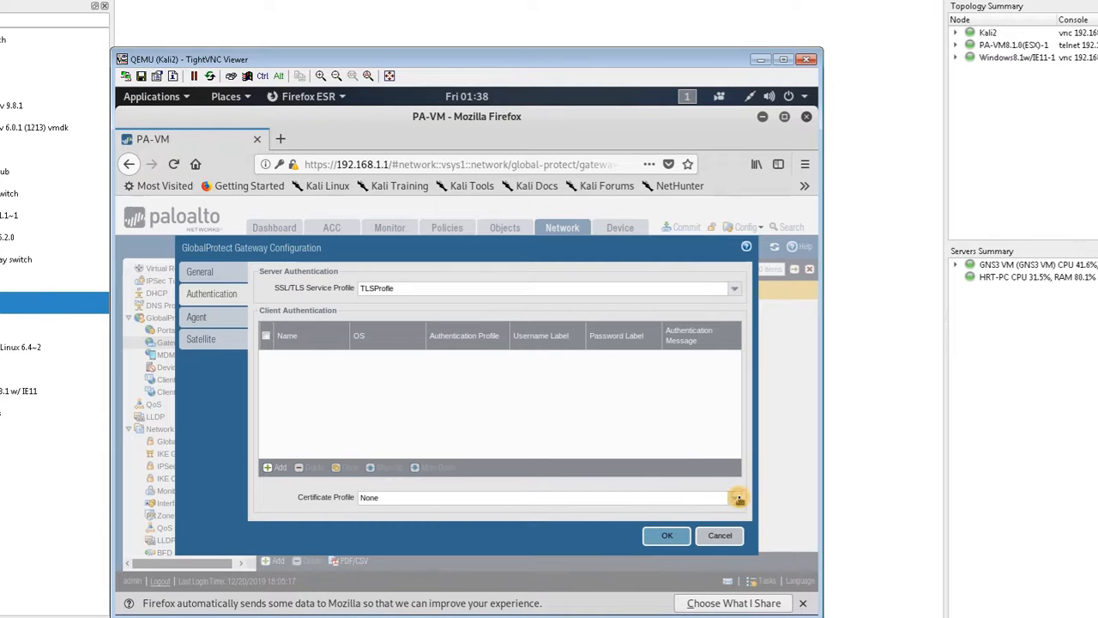
click(738, 499)
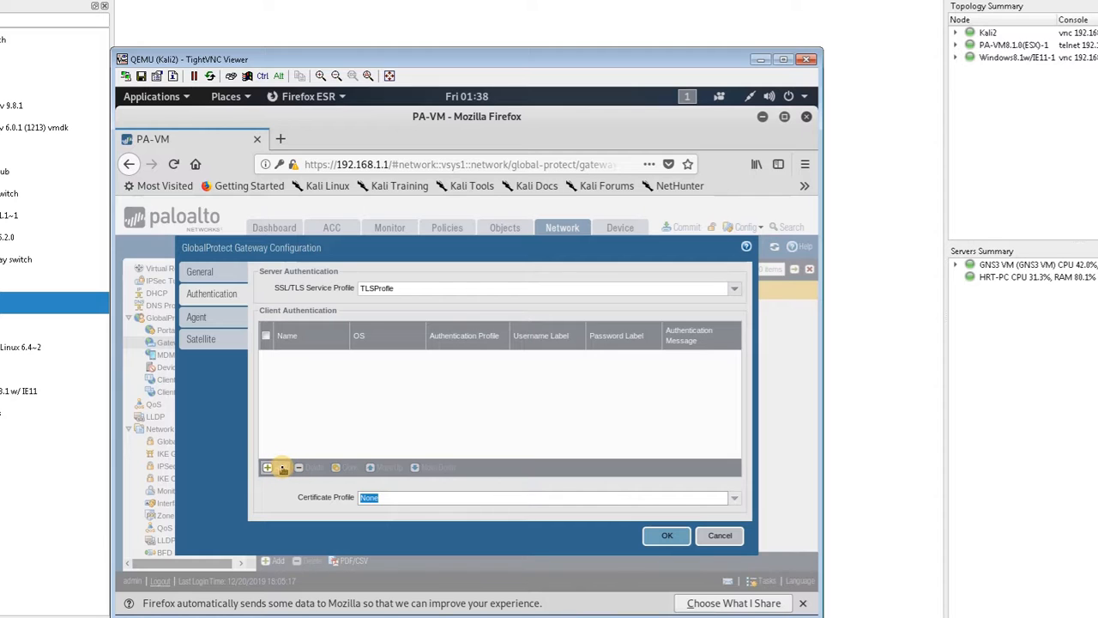
Step: Add a client authentication entry named ClientAuth that uses the AuthProfile authentication profile
click(281, 467)
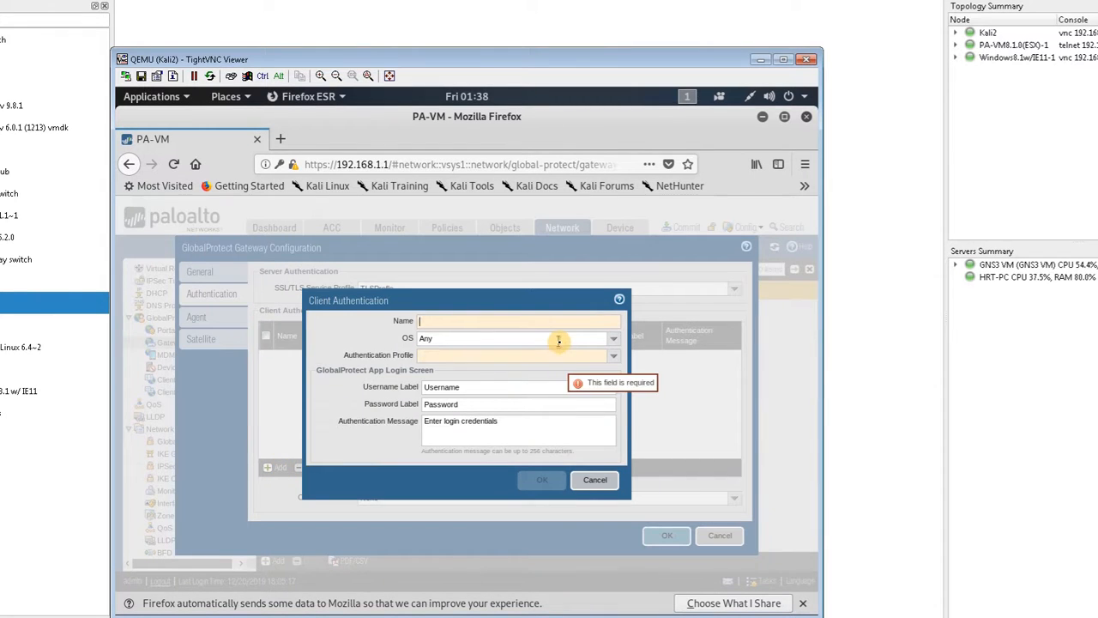
text(ClientAuth)
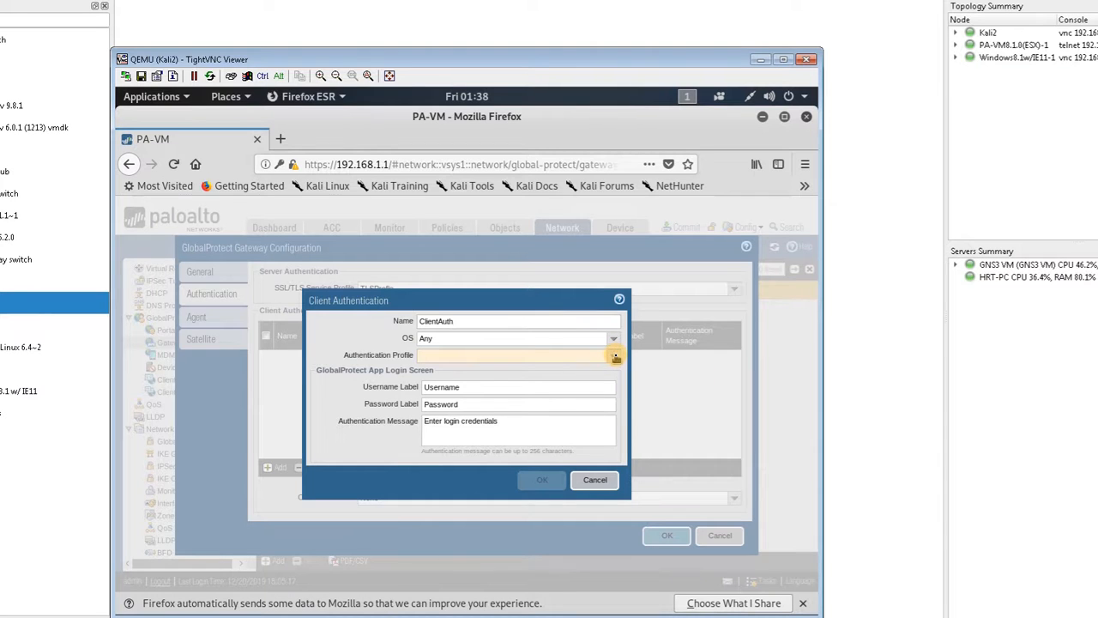
click(614, 355)
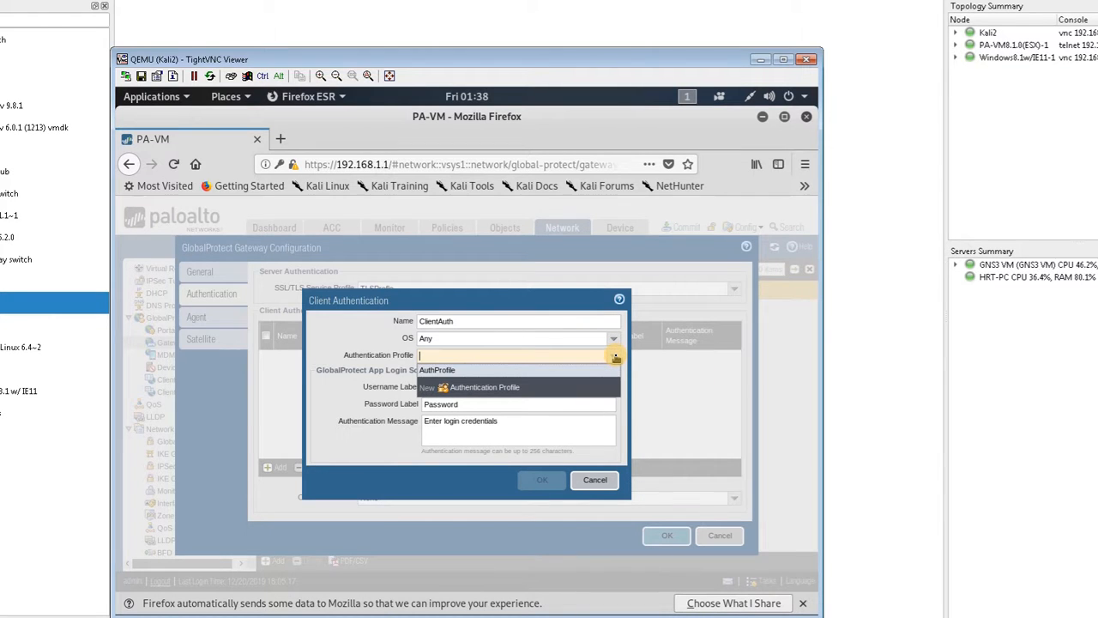
click(439, 370)
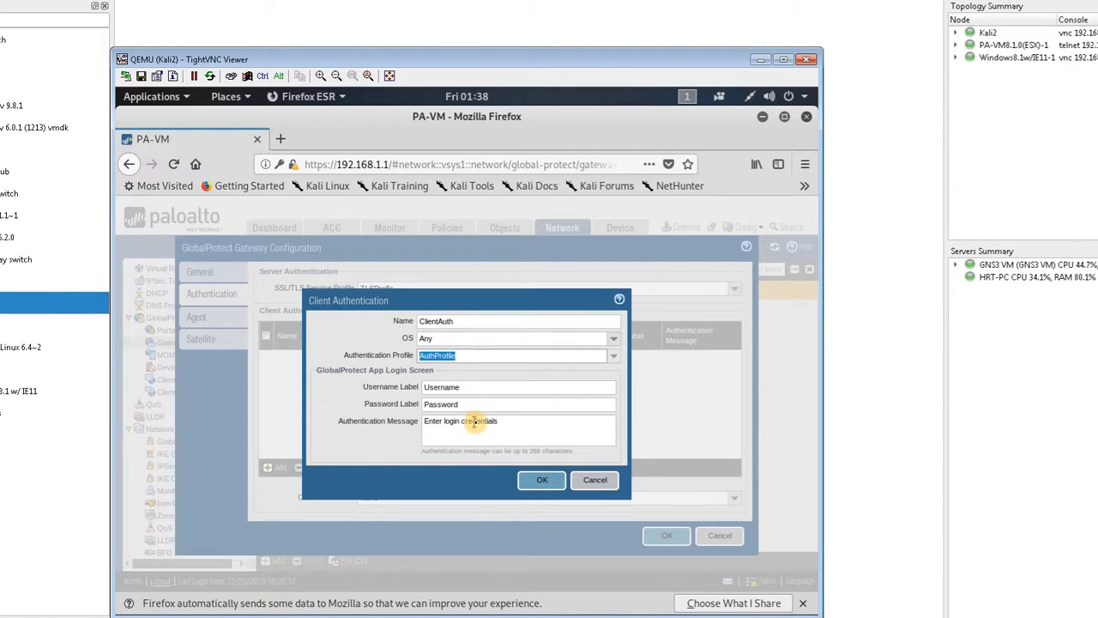
click(535, 487)
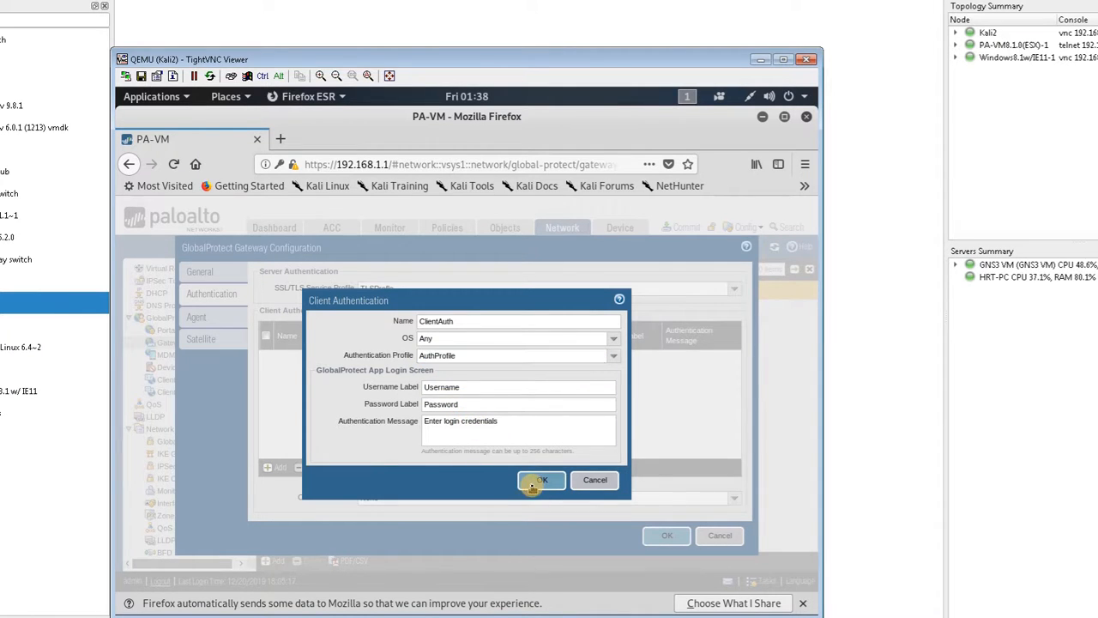
Step: Enable tunnel mode in the gateway's agent settings and select tunnel.1 as the tunnel interface
click(196, 323)
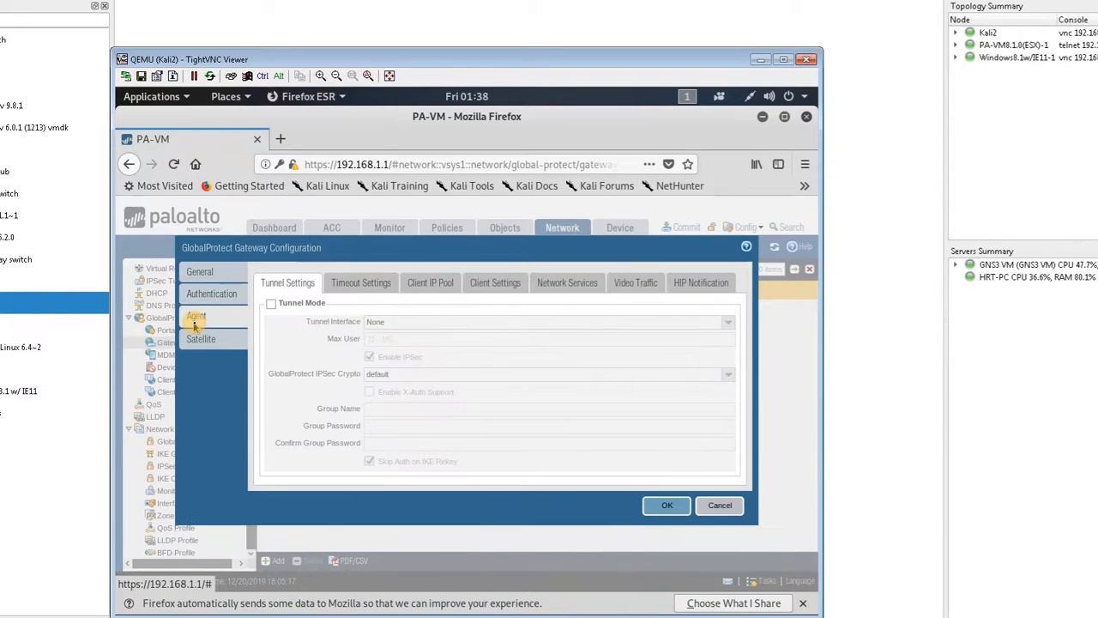
click(272, 303)
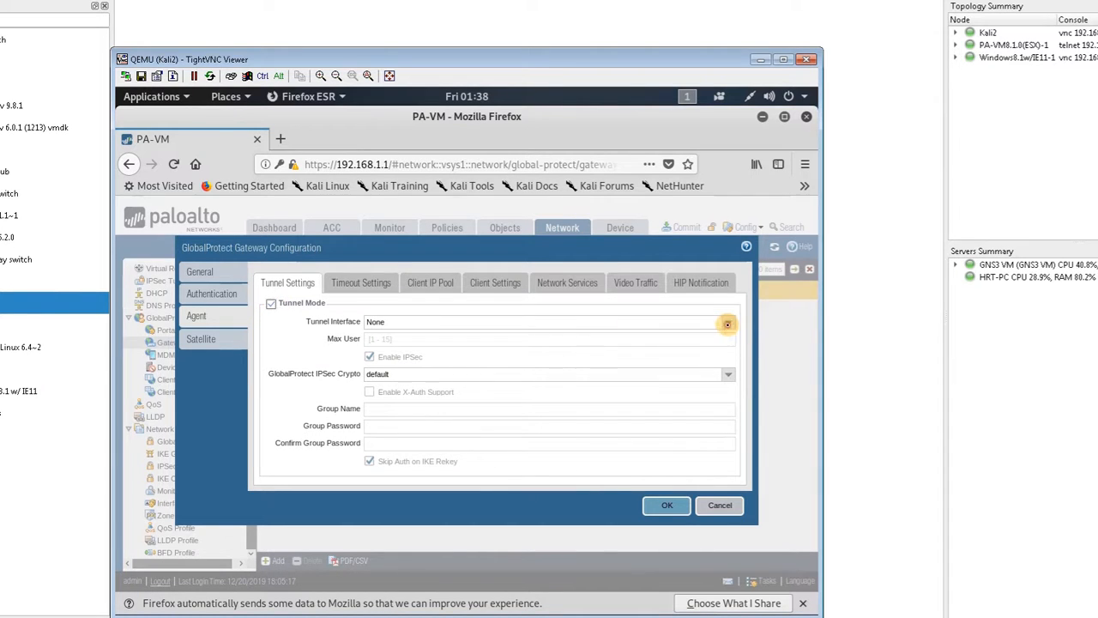
click(727, 323)
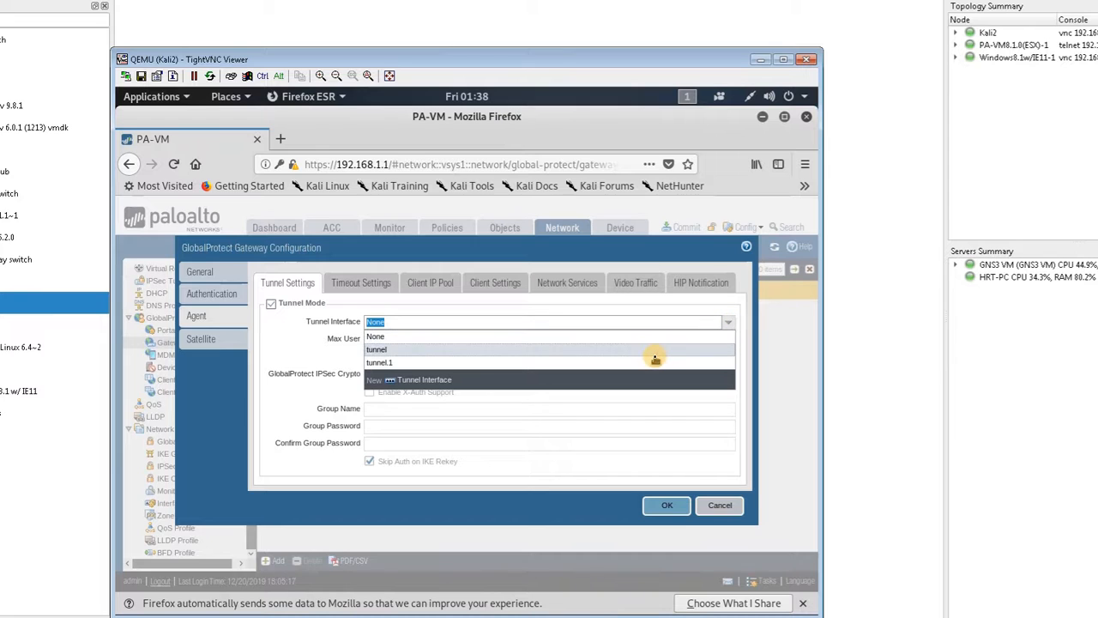
click(653, 361)
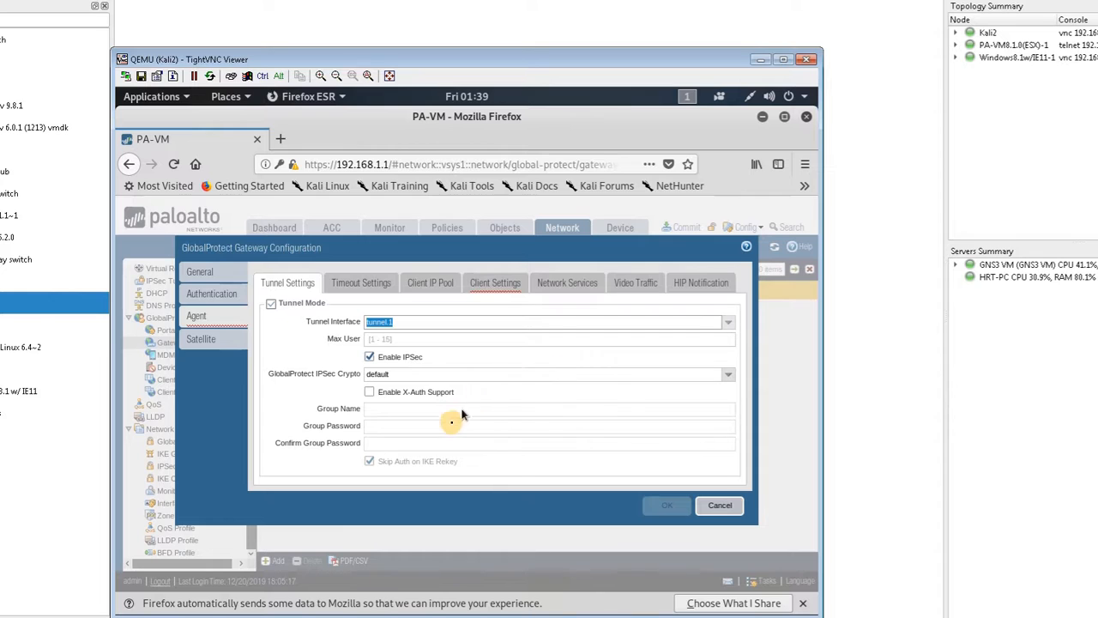
click(425, 343)
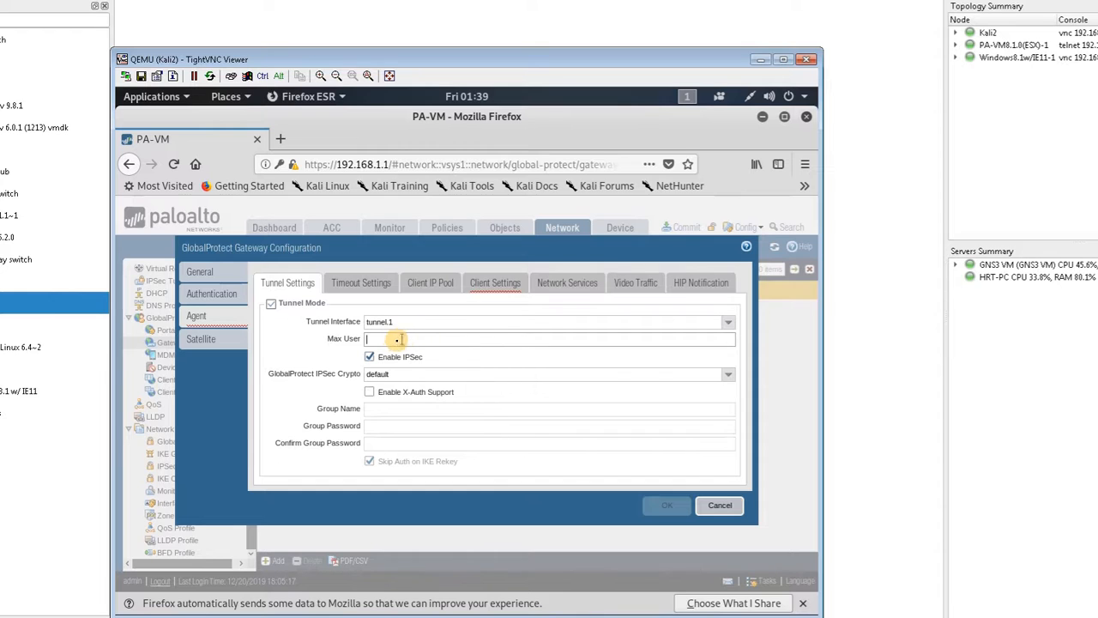
Step: Add the range 172.16.1.10-172.16.1.20 to the gateway's client IP pool
click(374, 293)
click(440, 293)
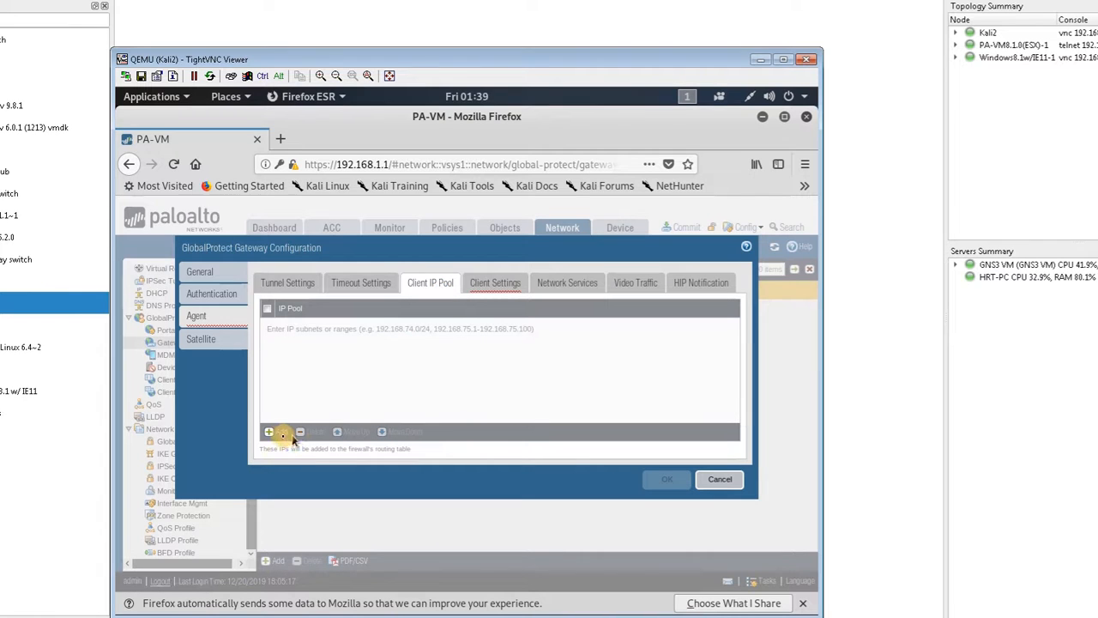
click(271, 432)
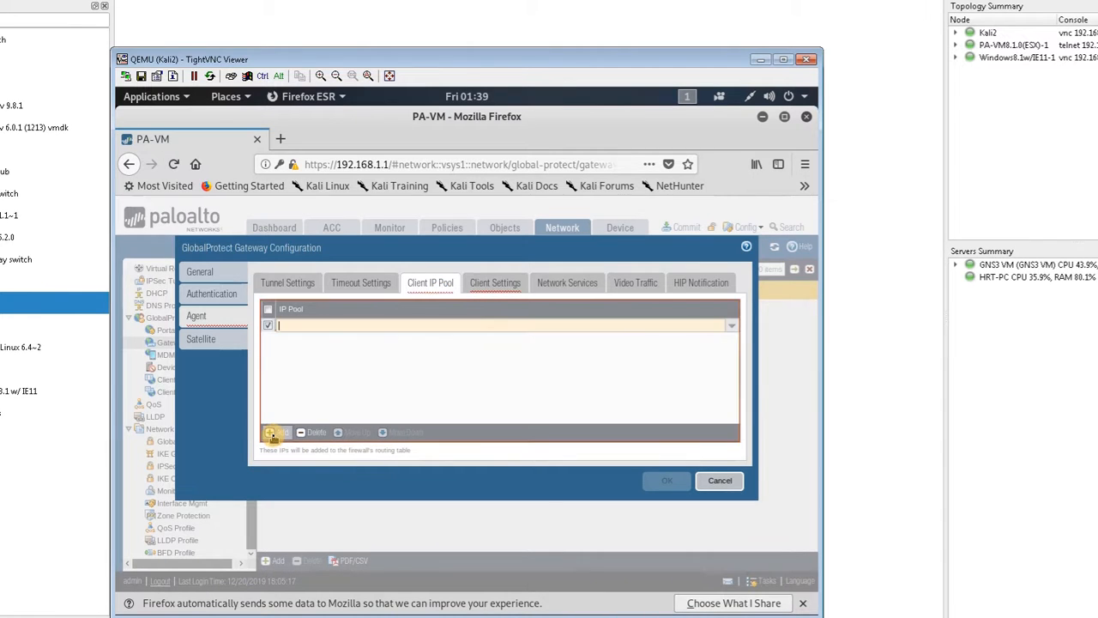
text(172.16.1.)
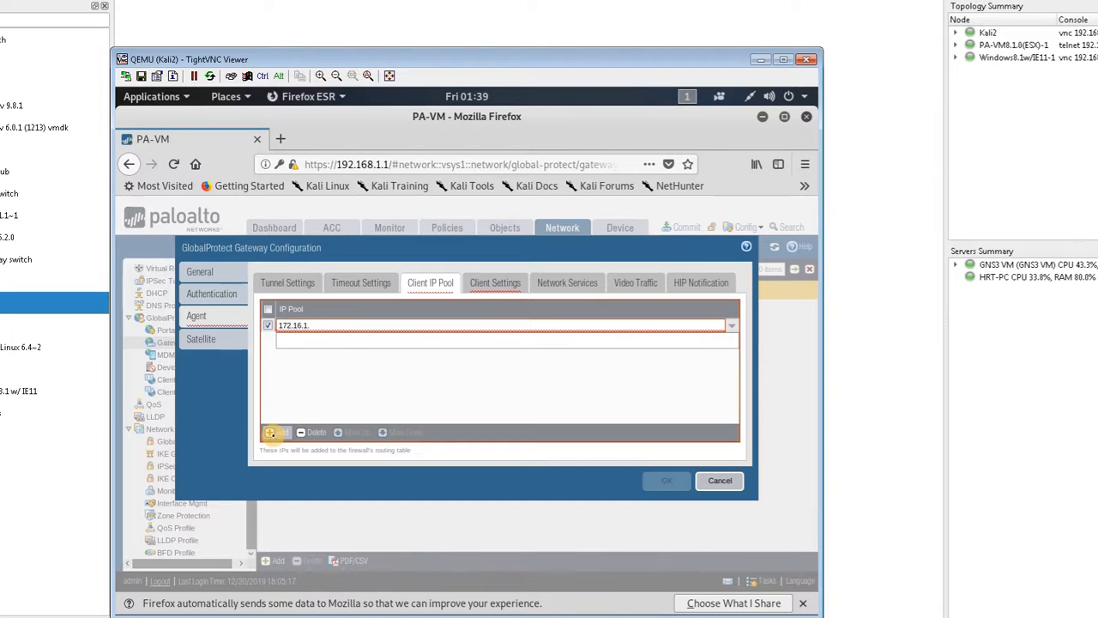
text(10)
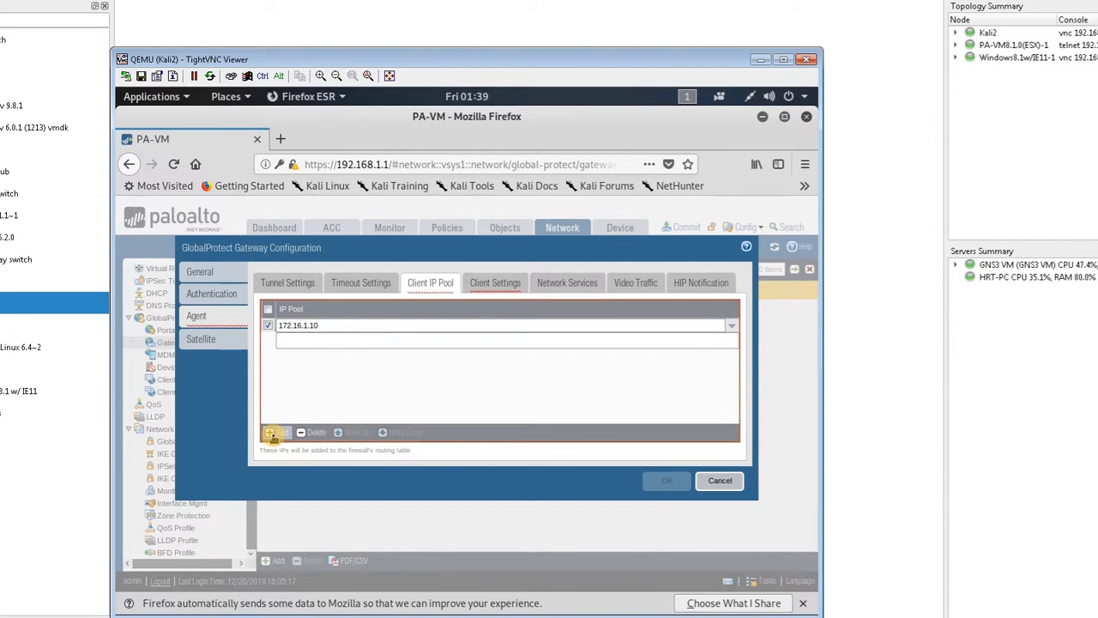
text(-17)
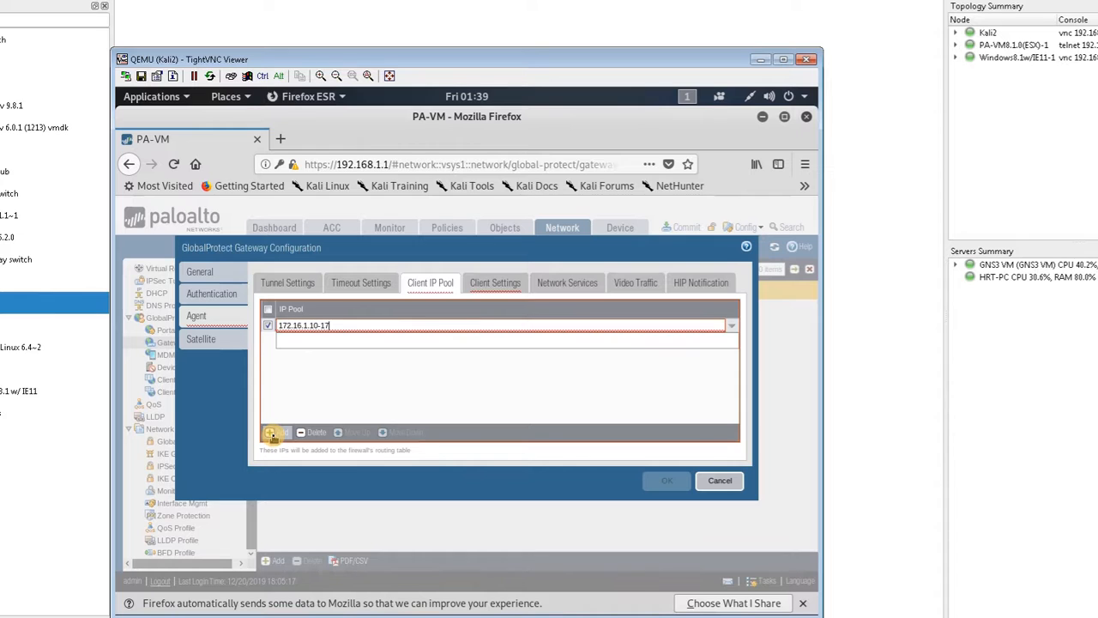
text(2.16.1.20)
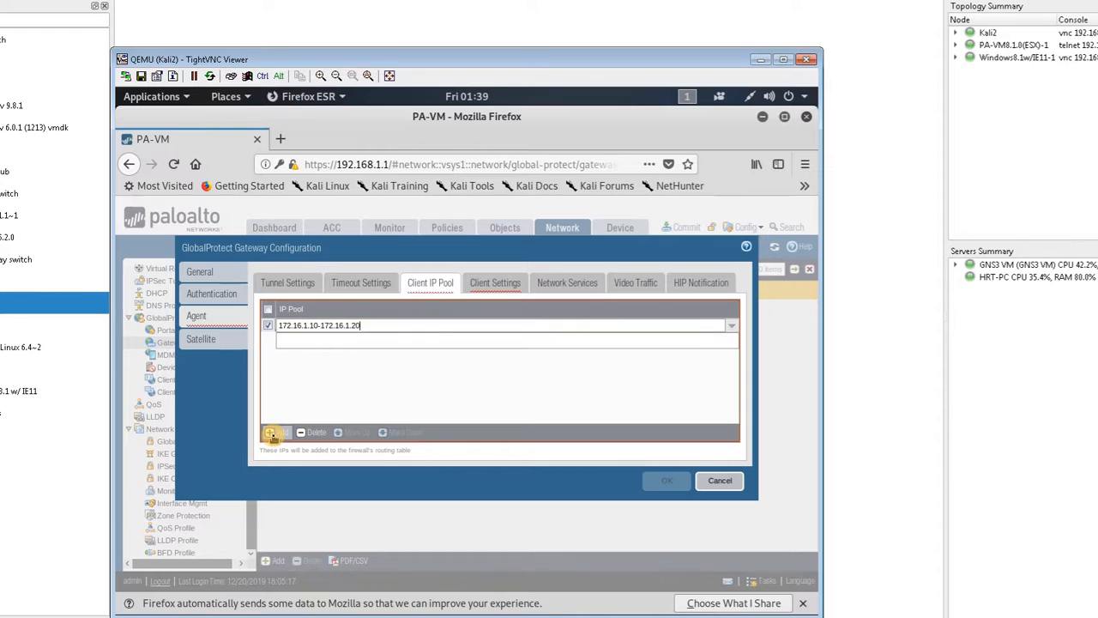
click(422, 386)
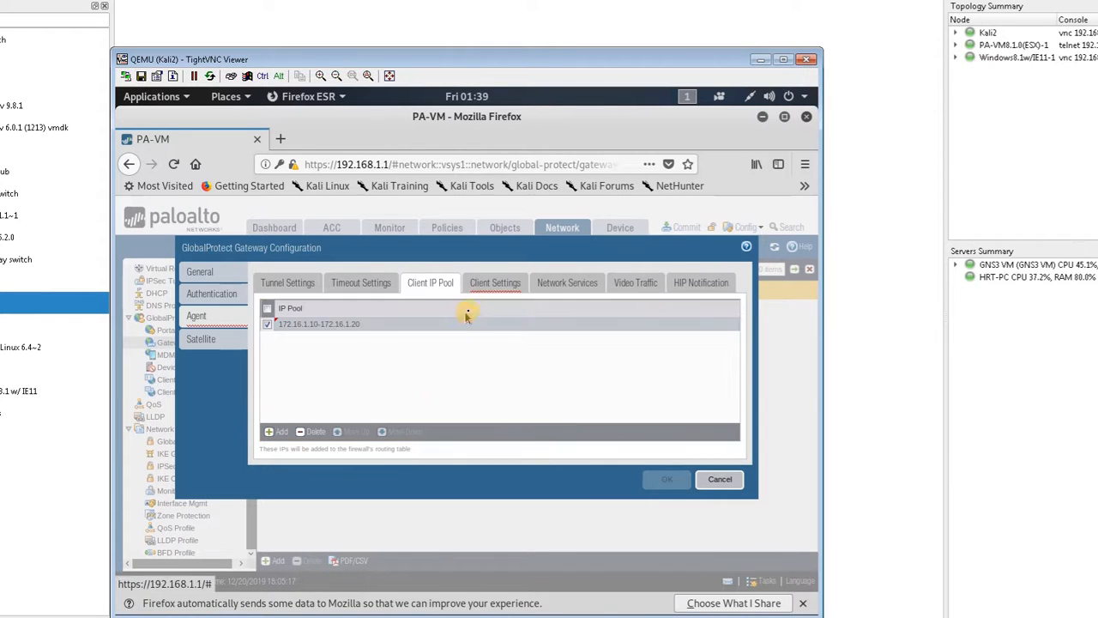
Step: Start a client settings configuration named ClientSettings for the gateway agent and review its user and user group options
click(494, 287)
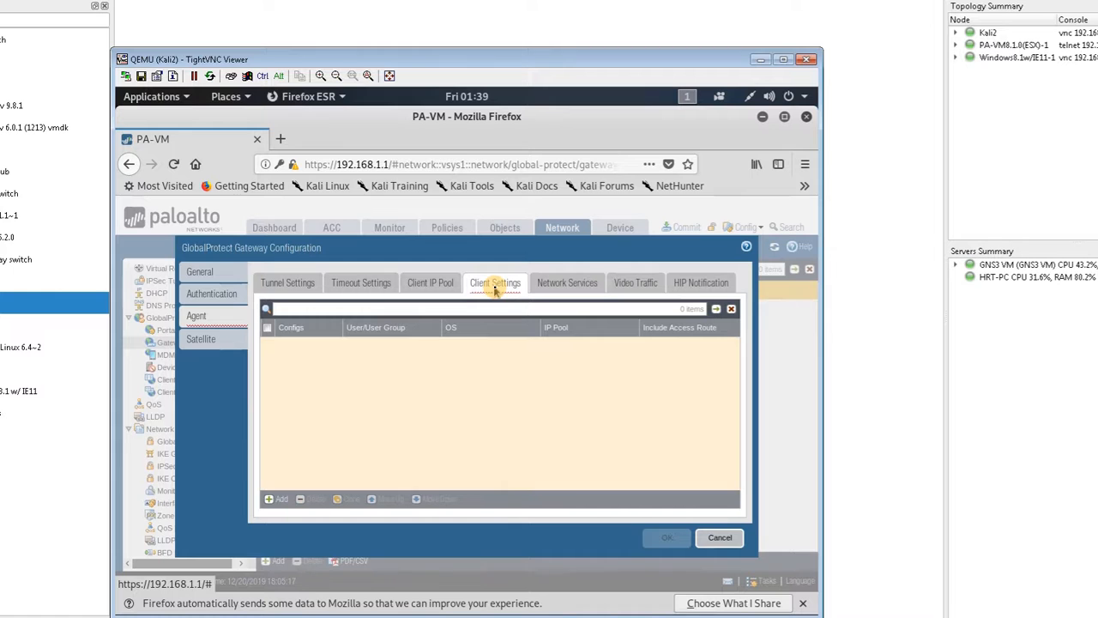
click(275, 500)
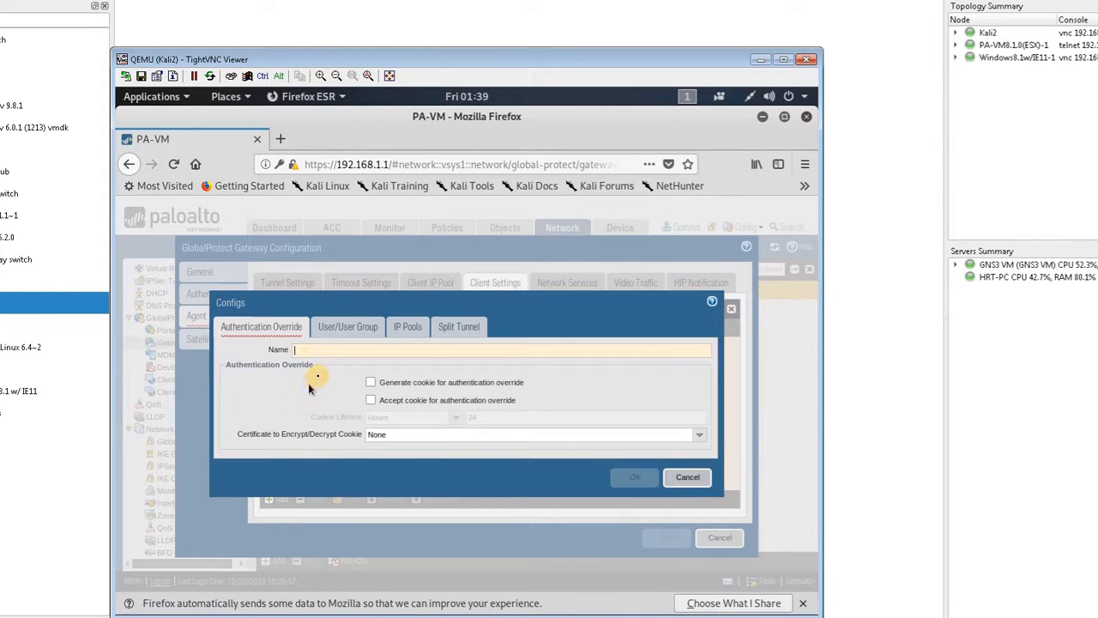
text(ClientSettings)
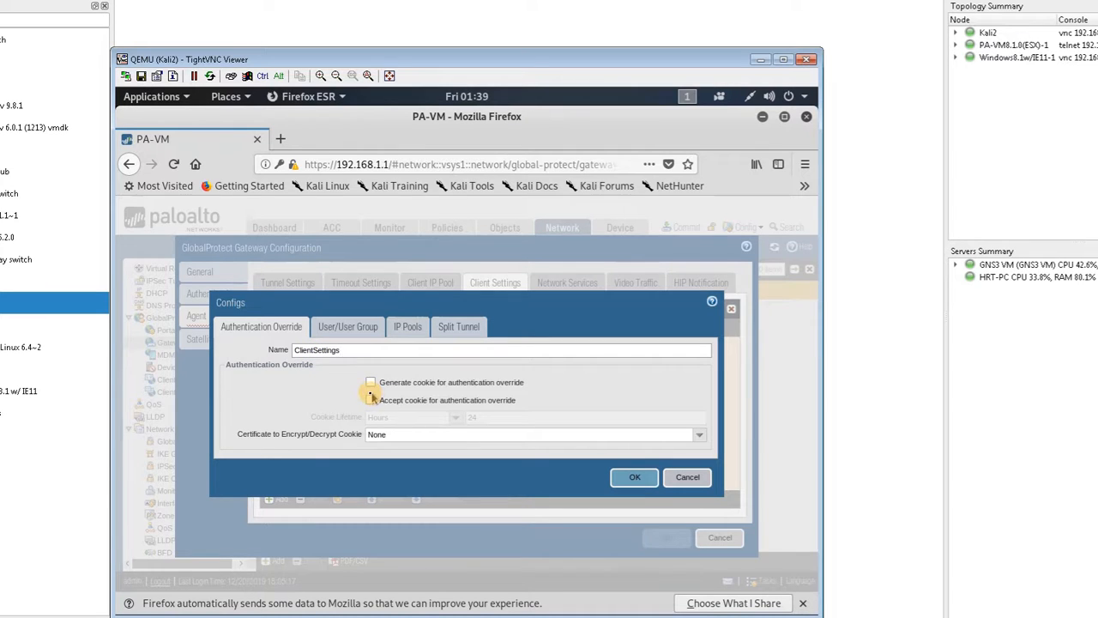
click(382, 349)
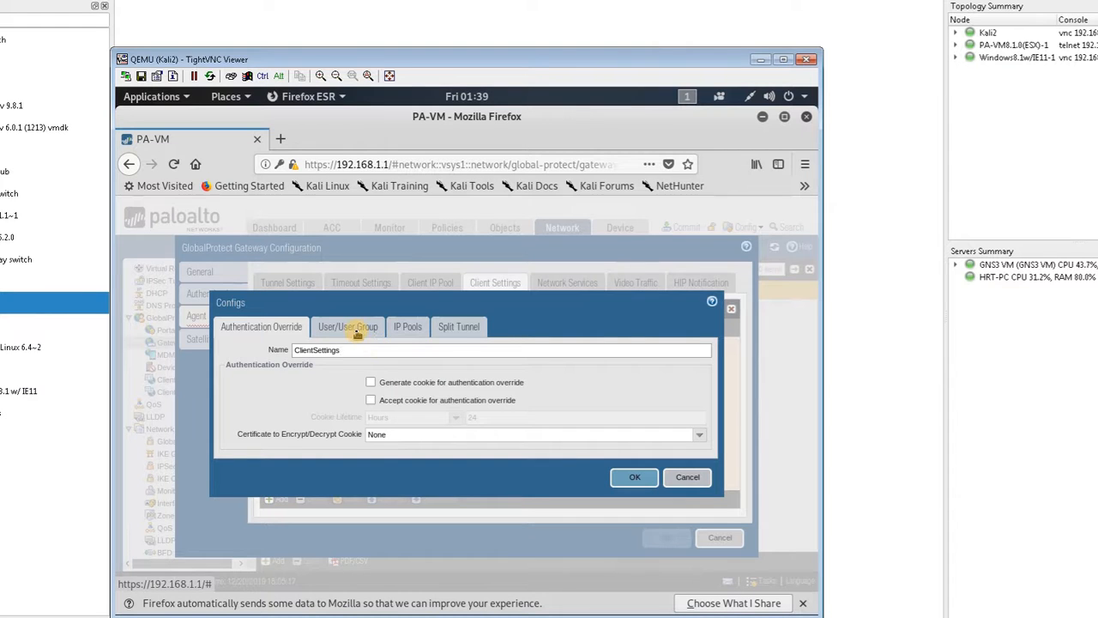
click(355, 332)
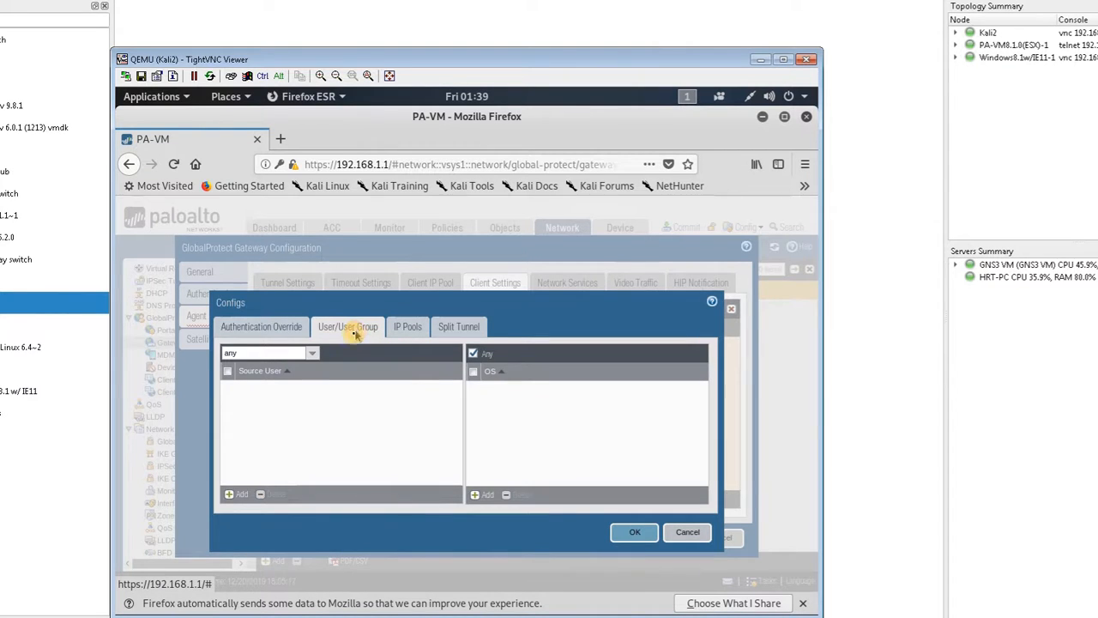
click(281, 329)
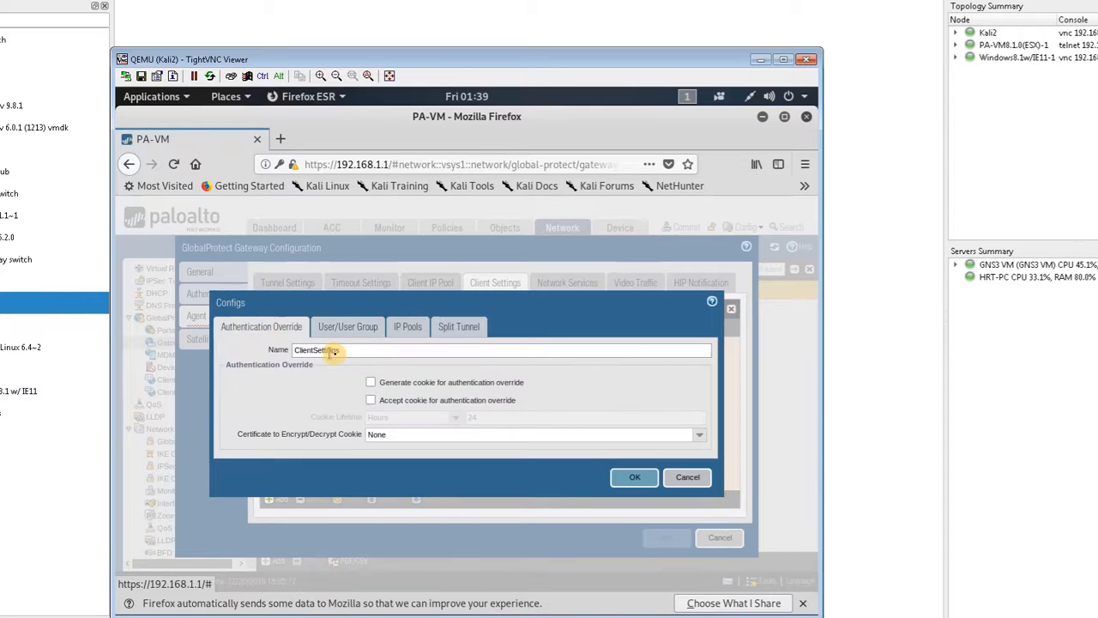
drag(353, 352, 214, 352)
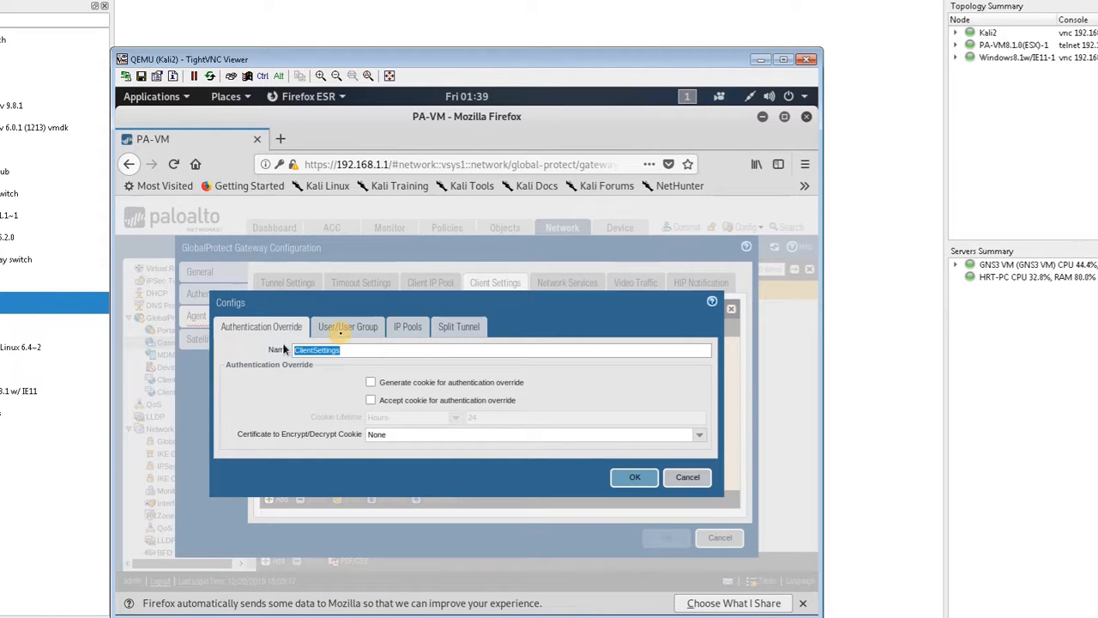
Step: Block direct access to the local network in the ClientSettings split tunnel access route options
click(342, 335)
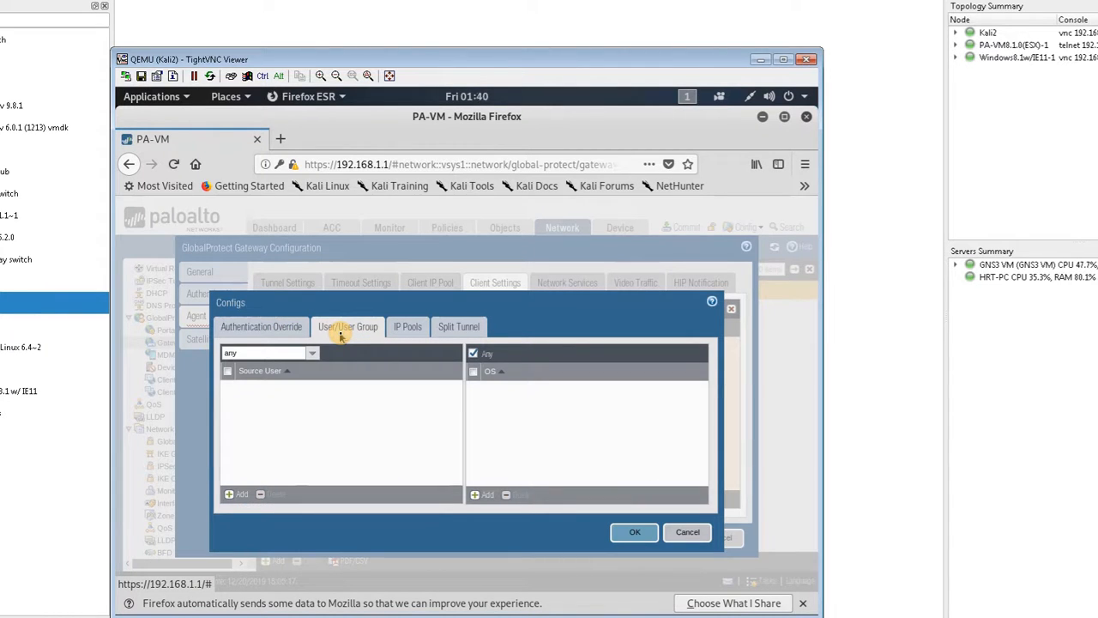
click(405, 329)
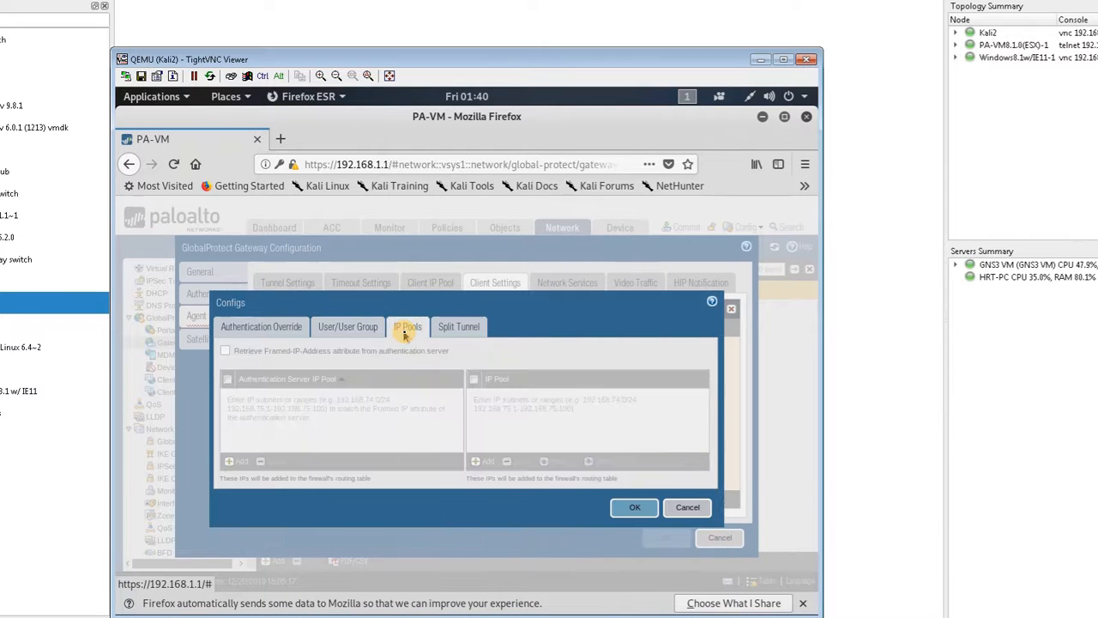
click(441, 331)
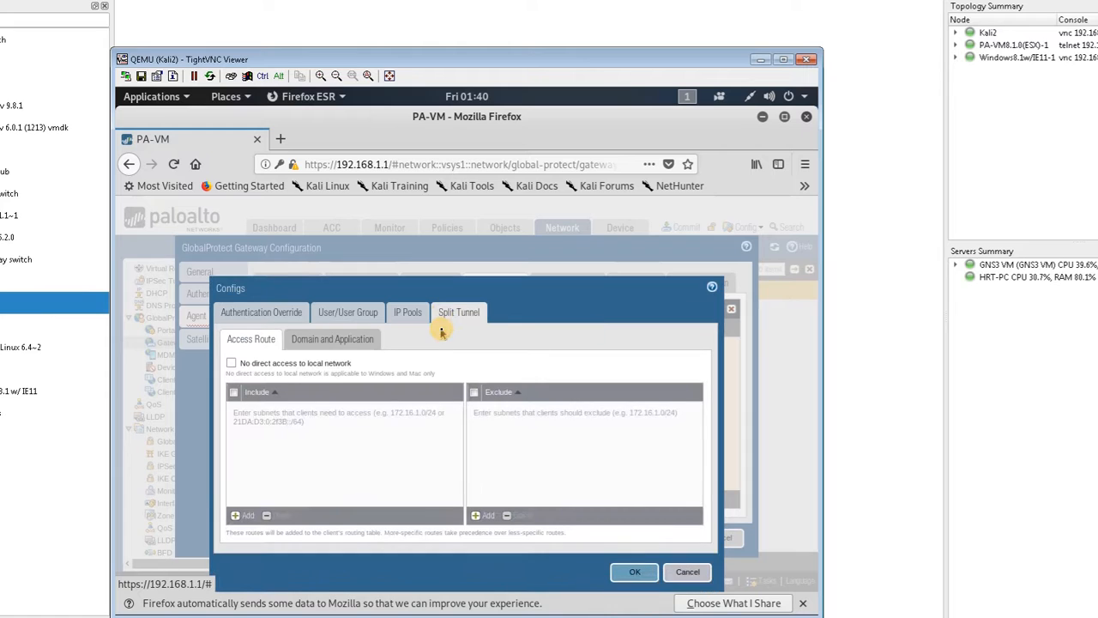
click(324, 364)
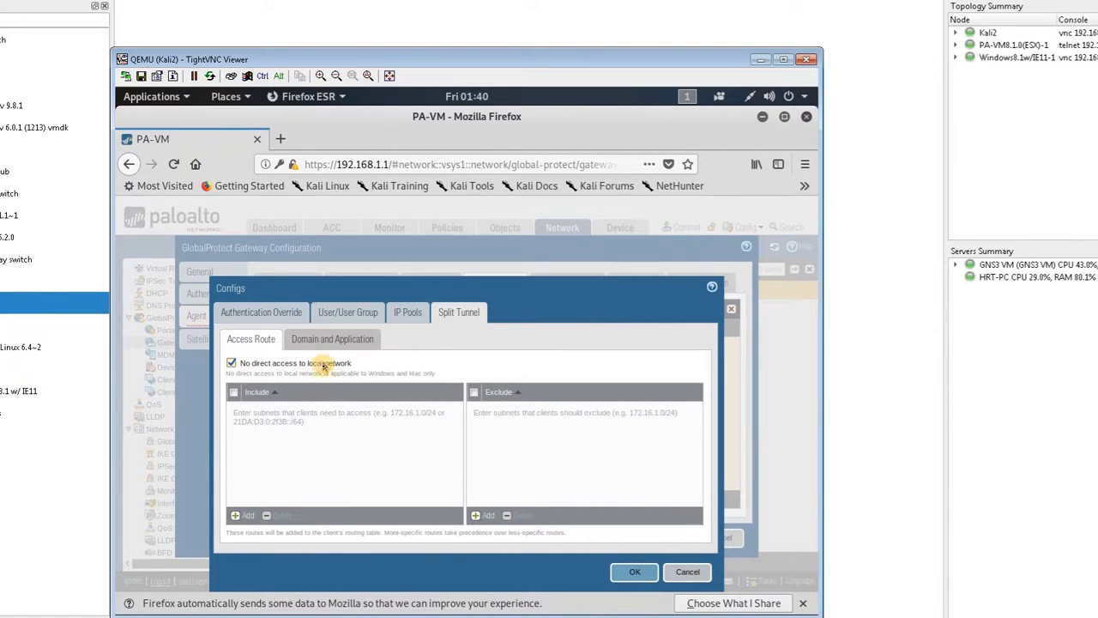
Step: Add 192.168.10.0/24 to the included split tunnel access routes and save the ClientSettings configuration
click(240, 516)
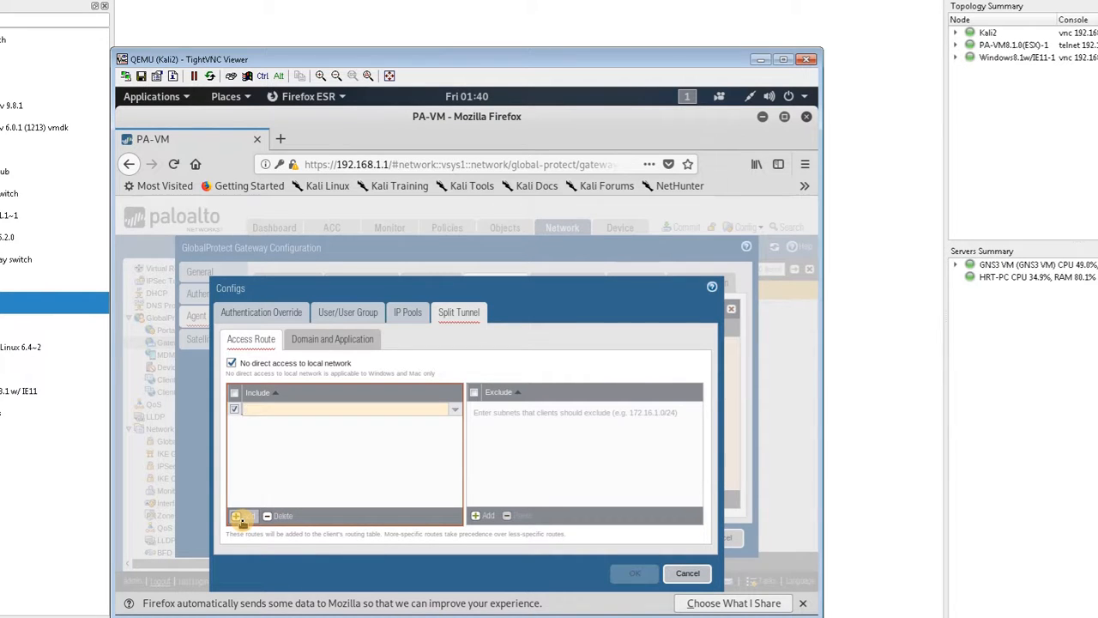
text(192.168.1)
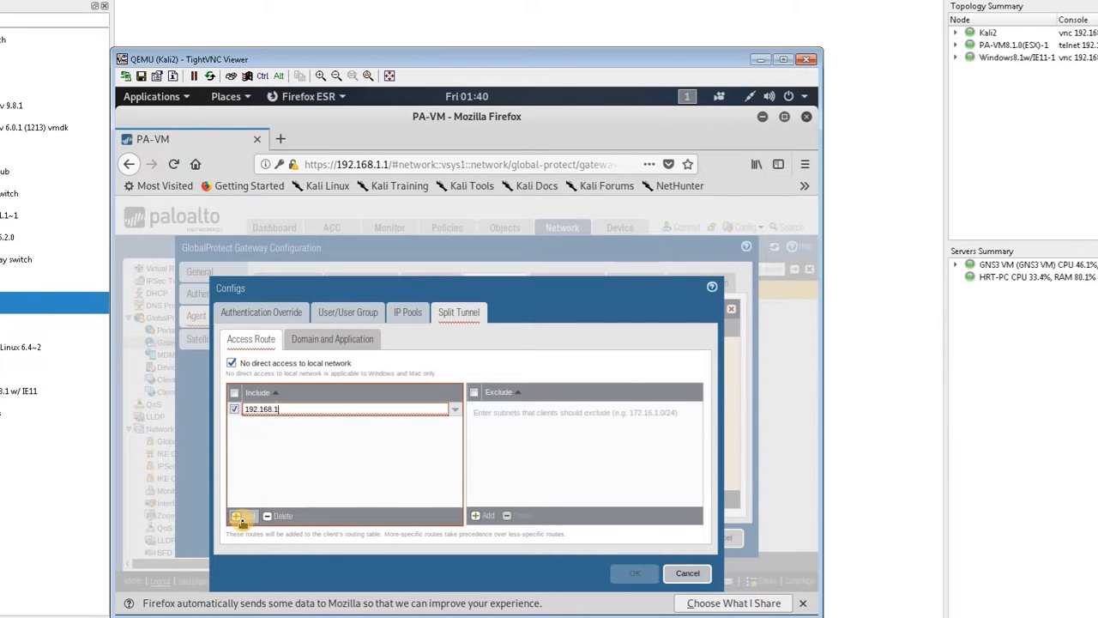
text(0.0)
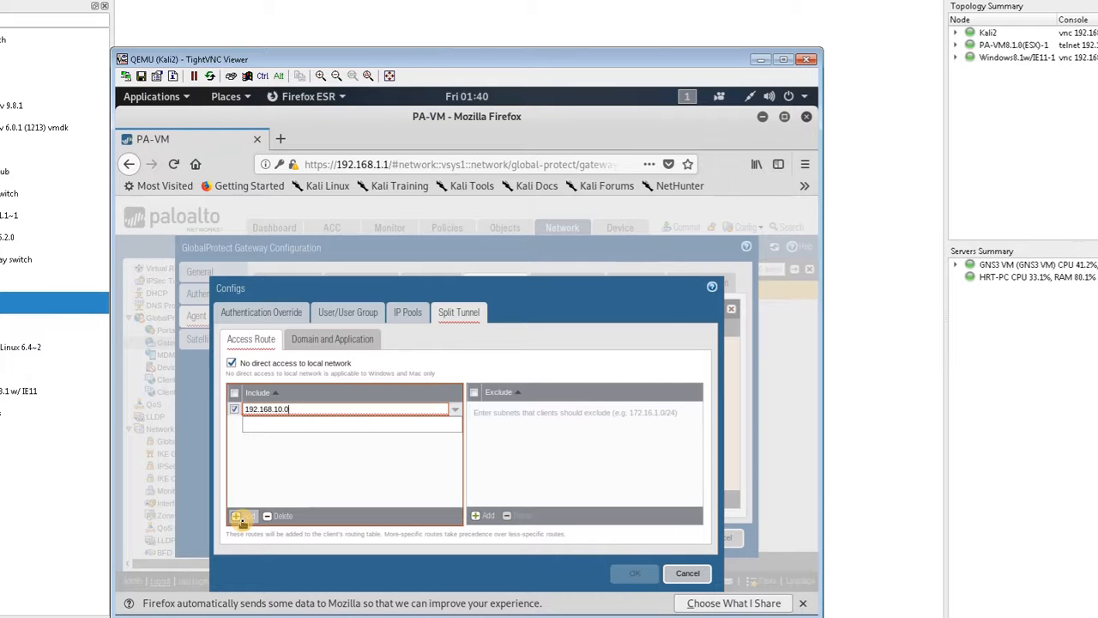
text(/24)
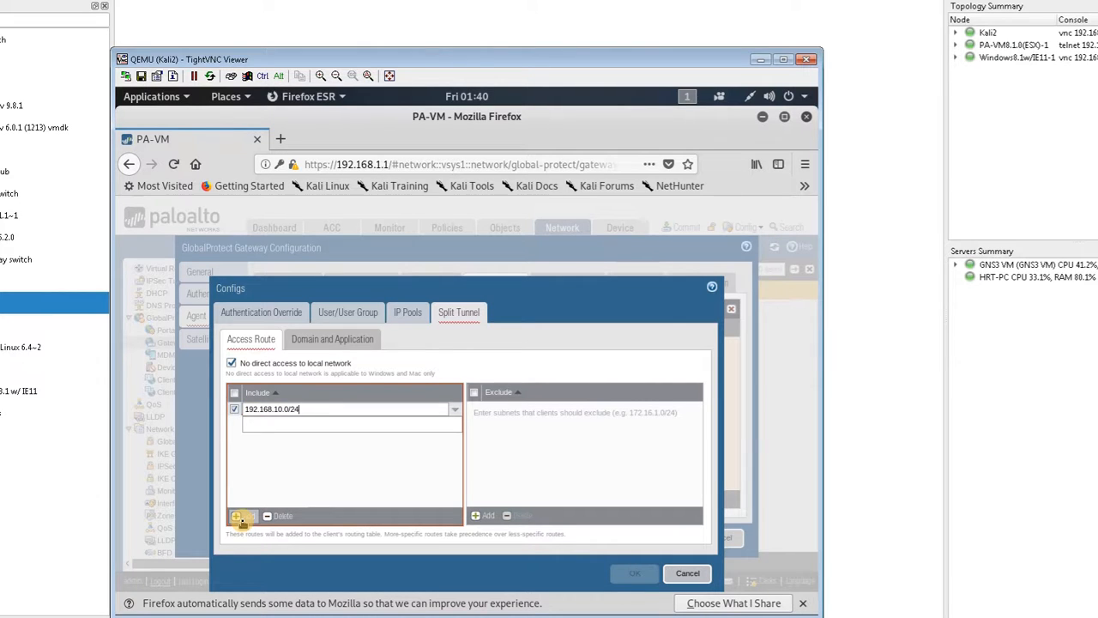
click(289, 472)
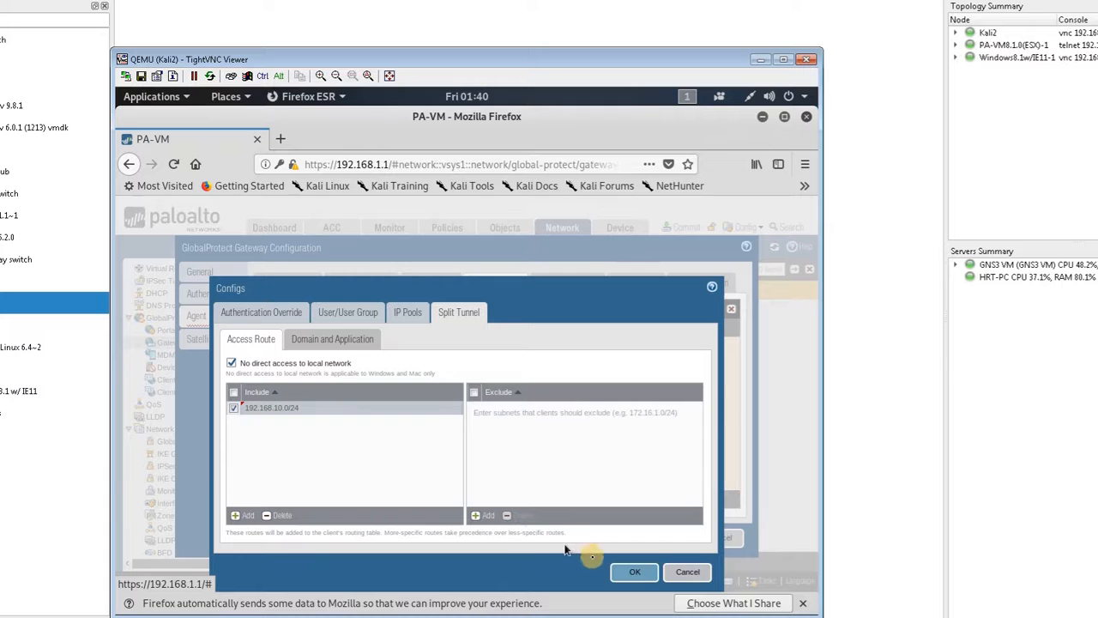
click(630, 572)
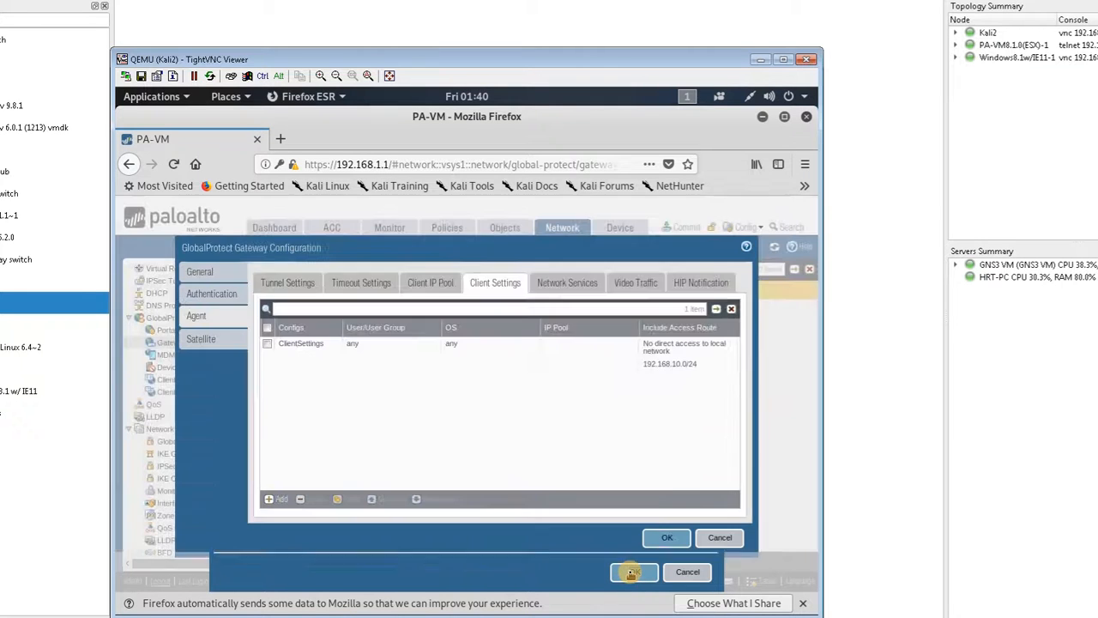
Step: Review the gateway's network services, video traffic and HIP notification settings, and save the gateway configuration
click(576, 281)
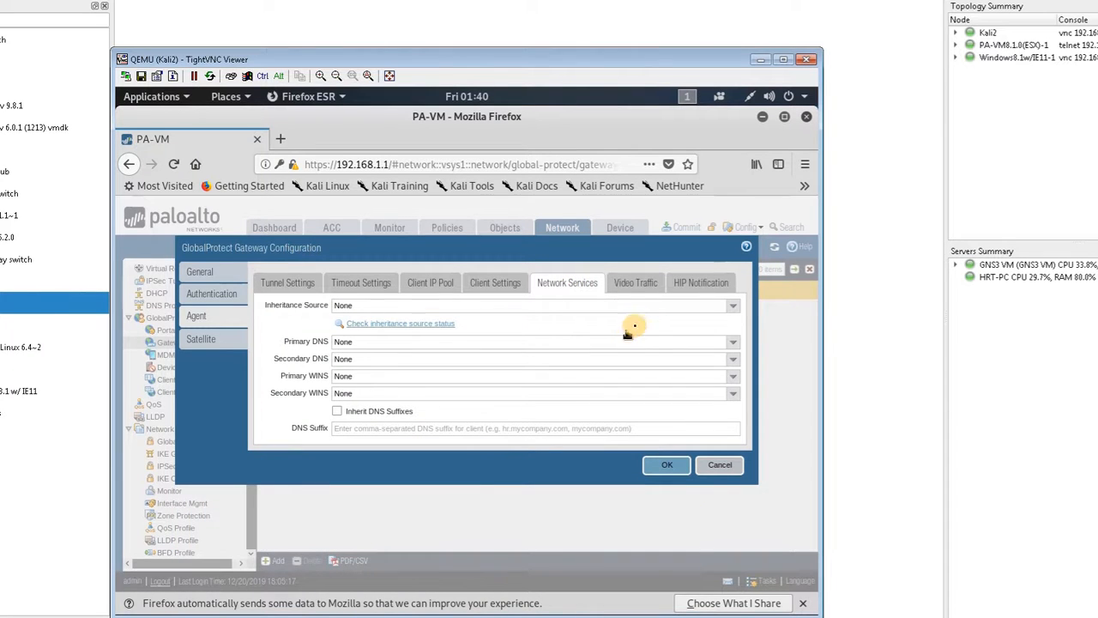
click(634, 283)
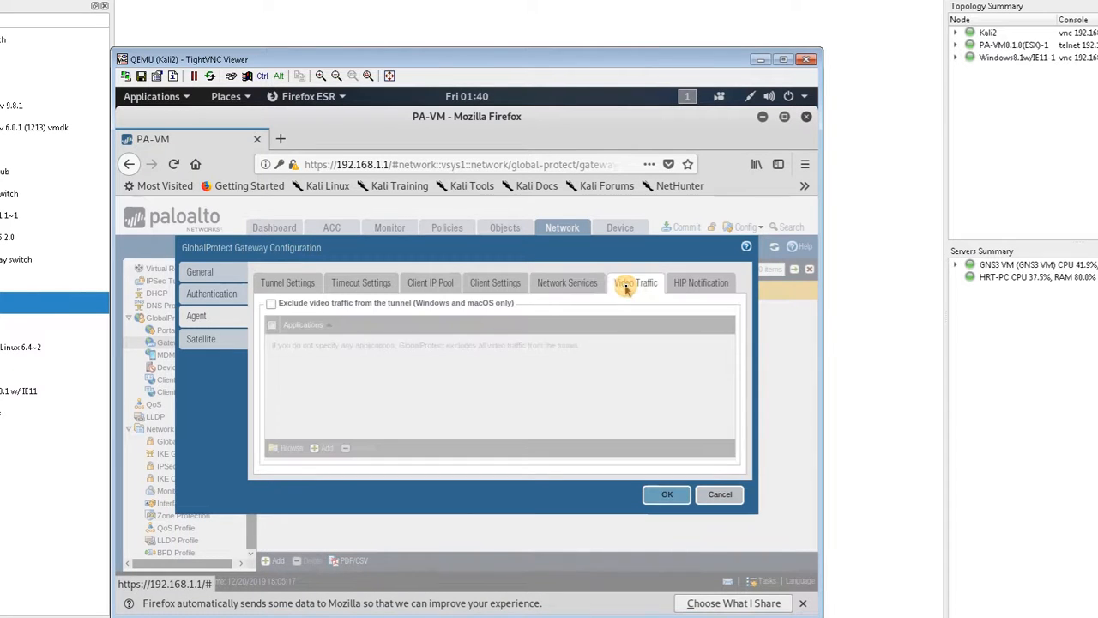
click(686, 286)
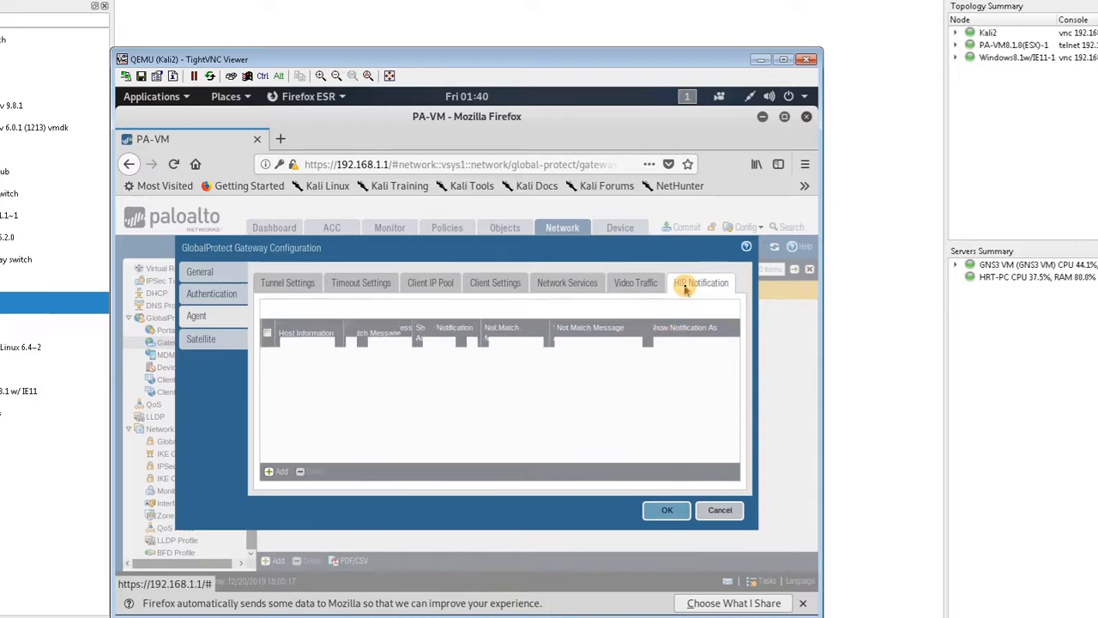
click(665, 511)
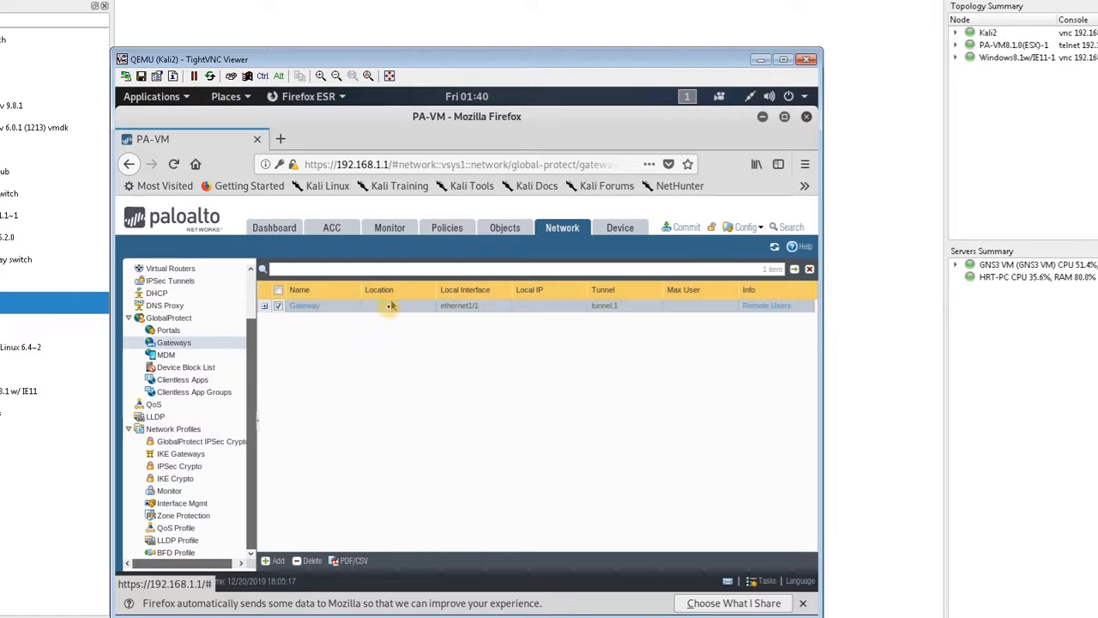
Step: Start a GlobalProtect portal named Portal on interface ethernet1/1 with IPv4 address 10.10.10.1/24
click(181, 332)
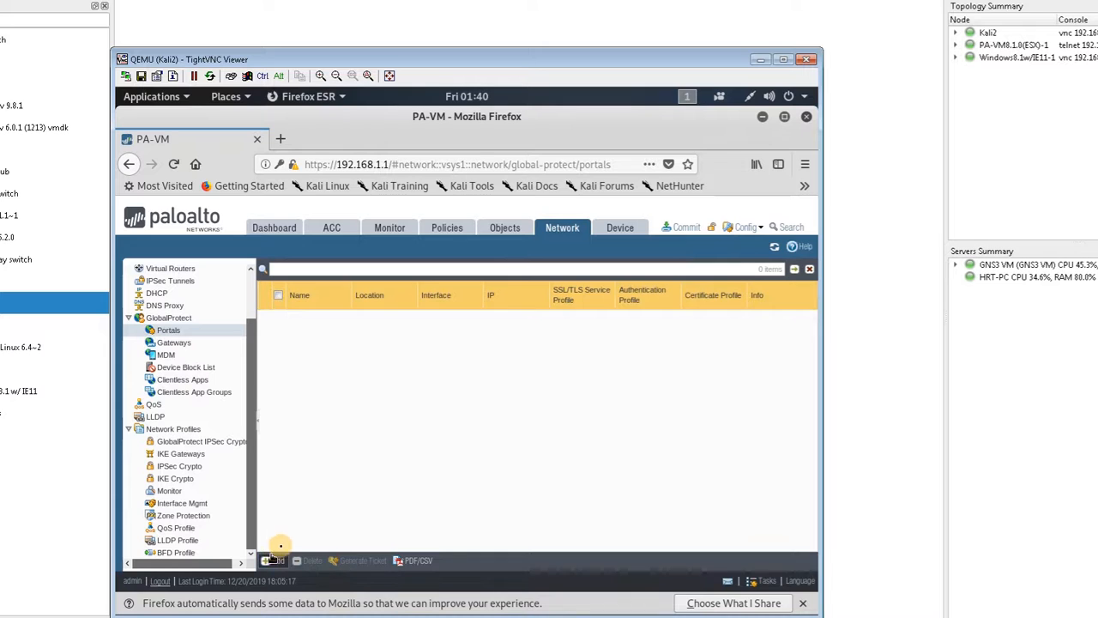
click(273, 559)
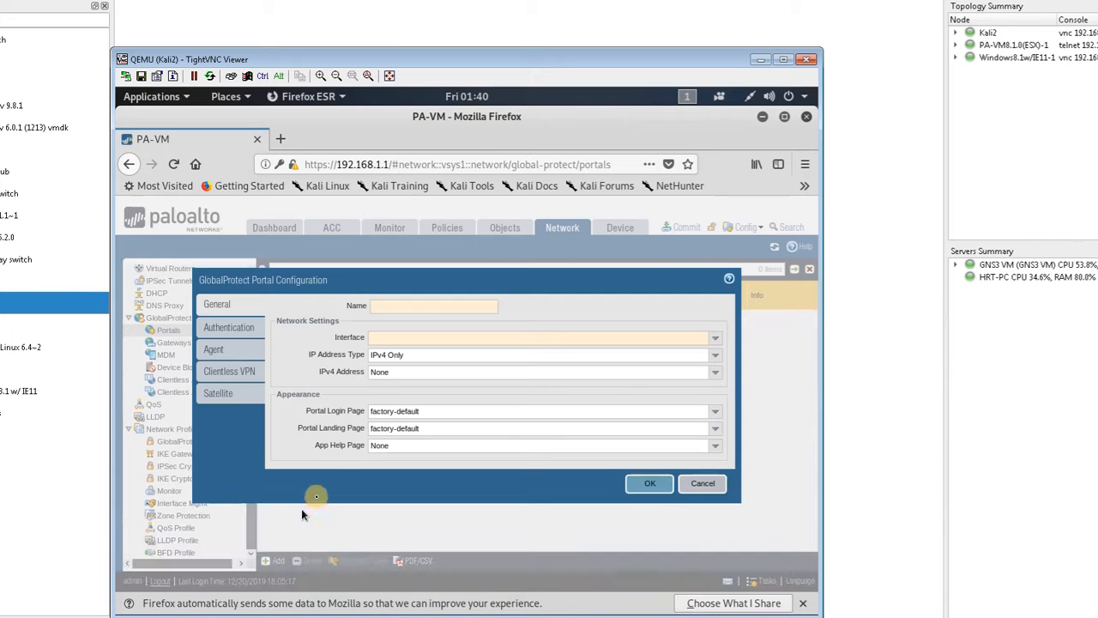
click(406, 308)
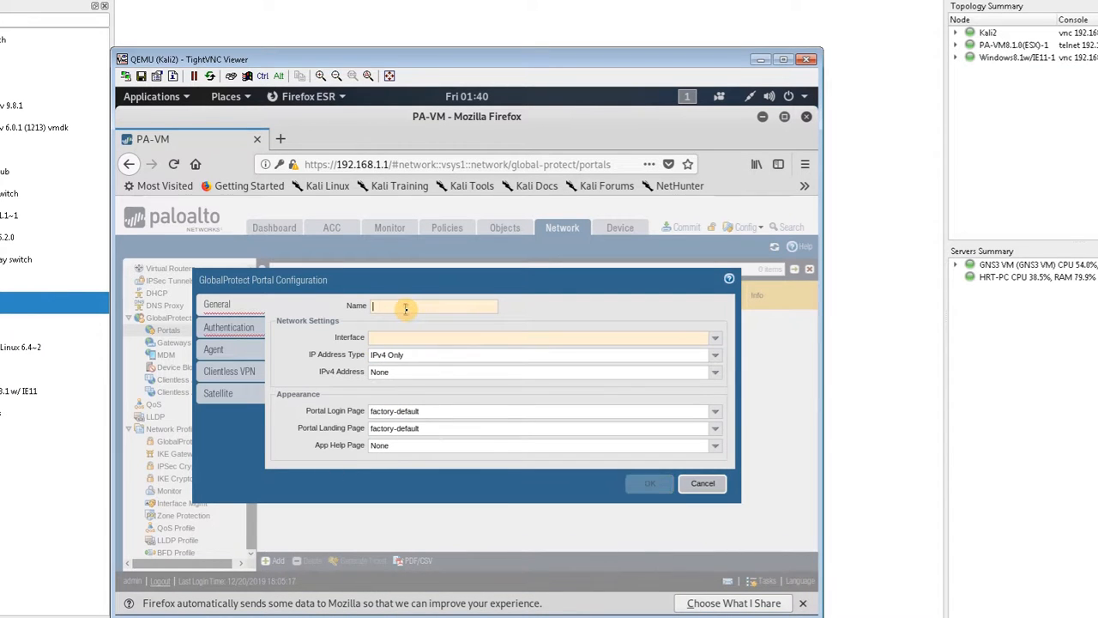
text(Portal)
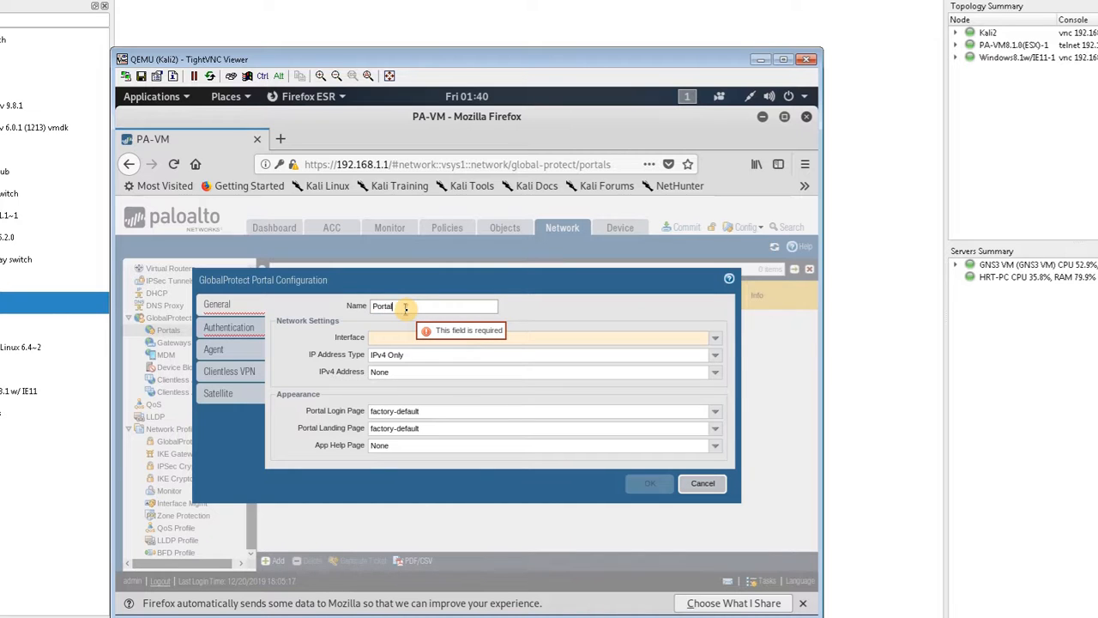
click(712, 342)
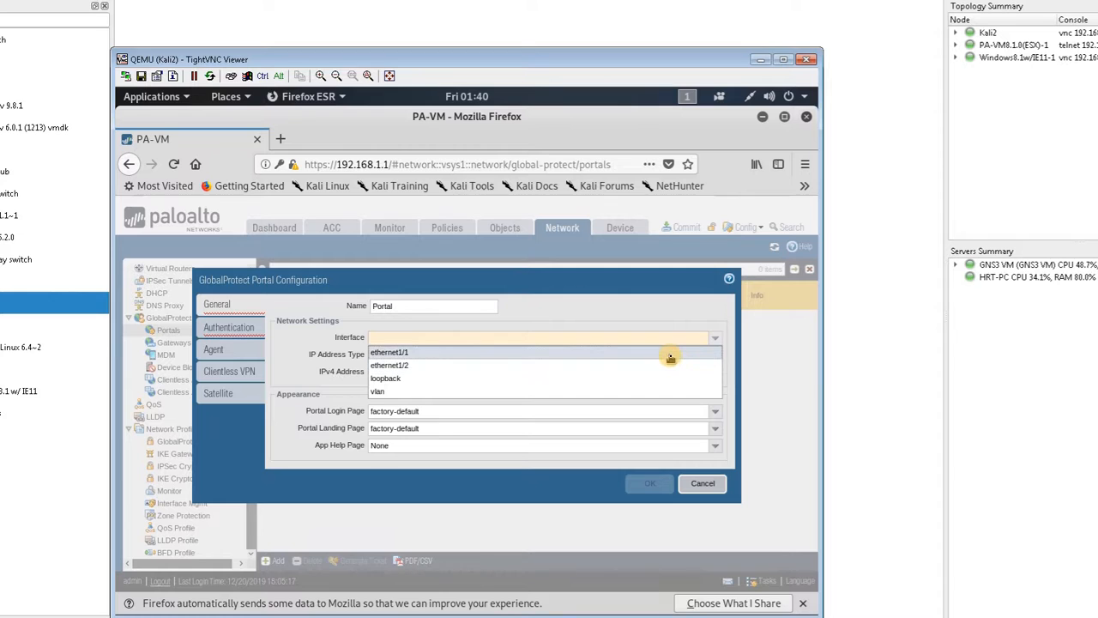
click(669, 354)
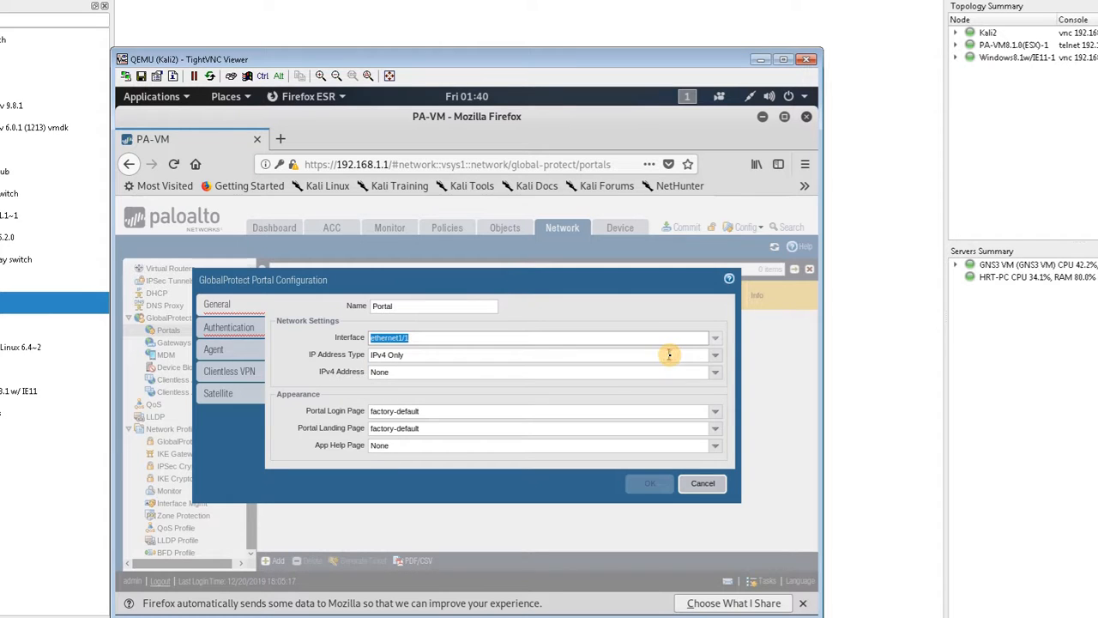
click(715, 374)
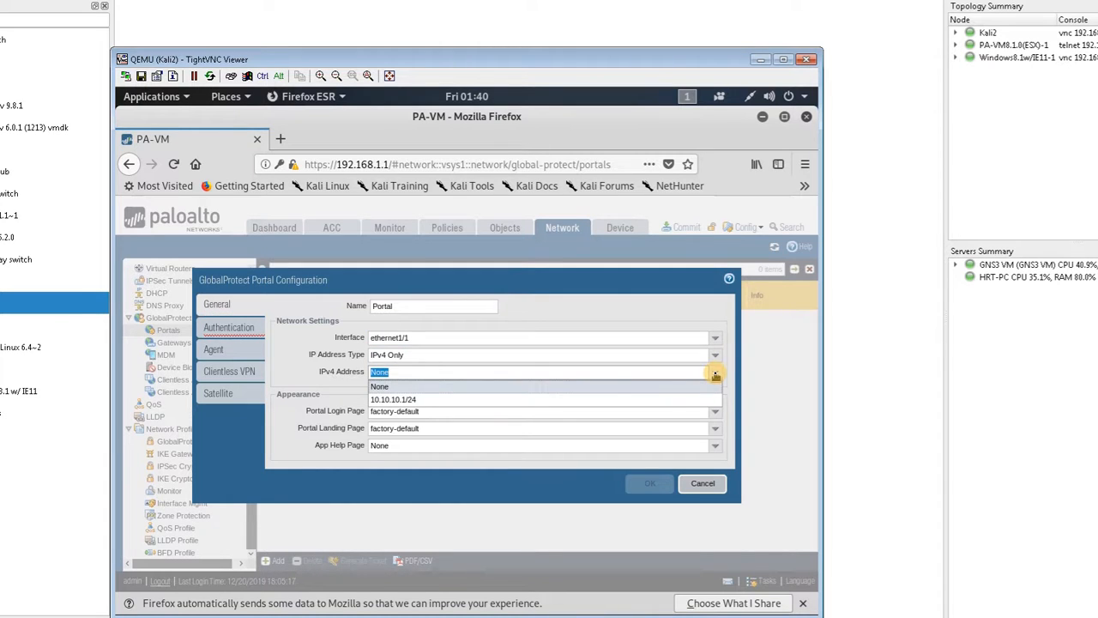
click(667, 400)
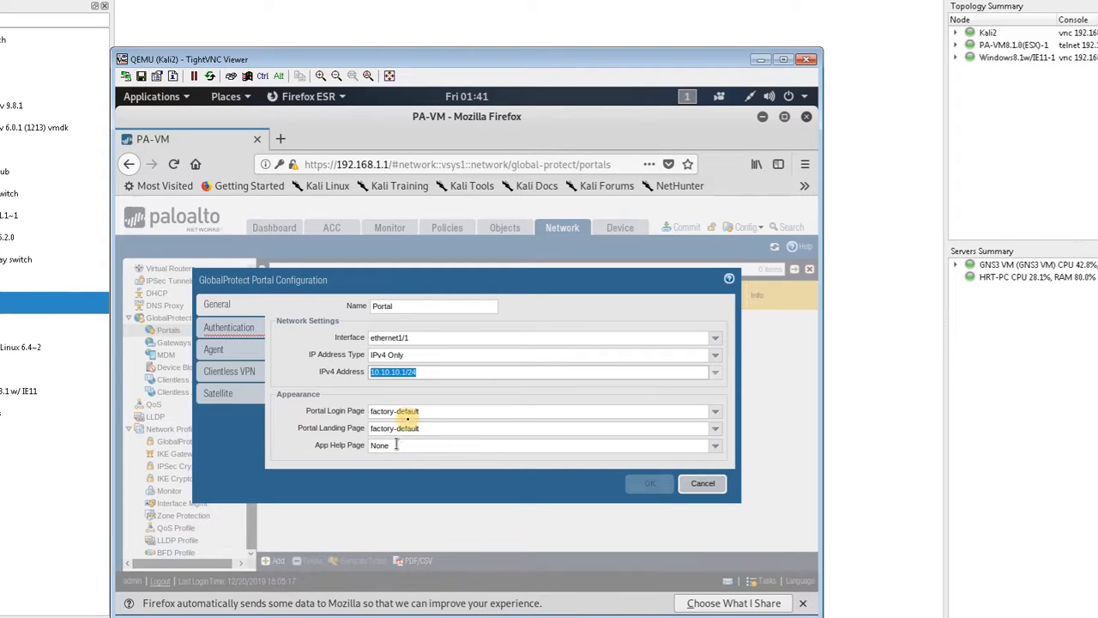
Step: Set the portal's server authentication to use the TLSProfle SSL/TLS service profile
click(230, 331)
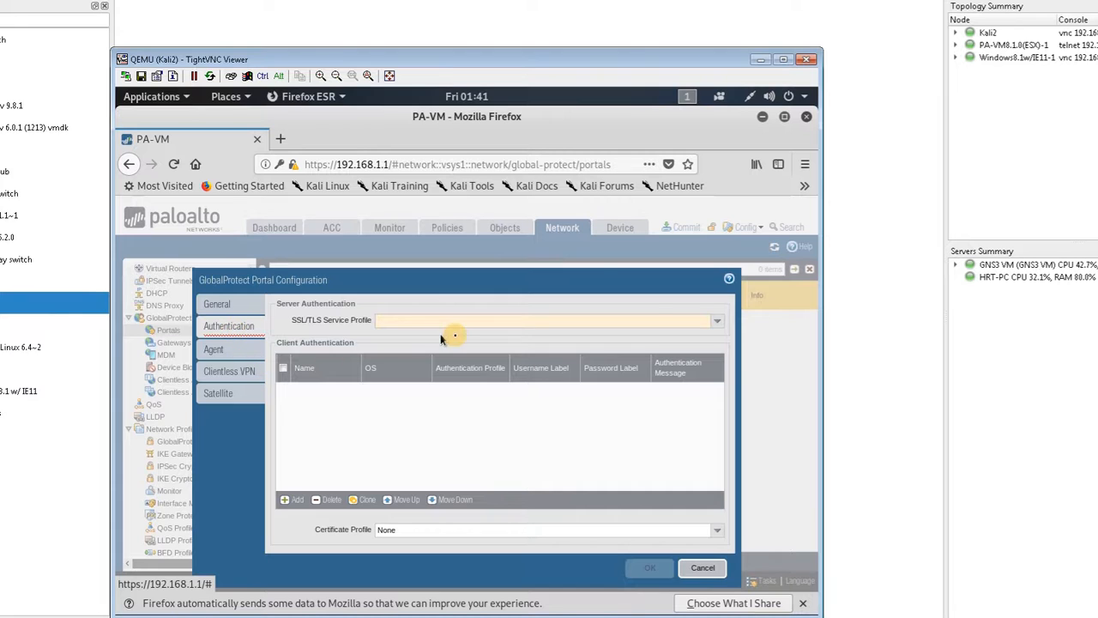
click(718, 324)
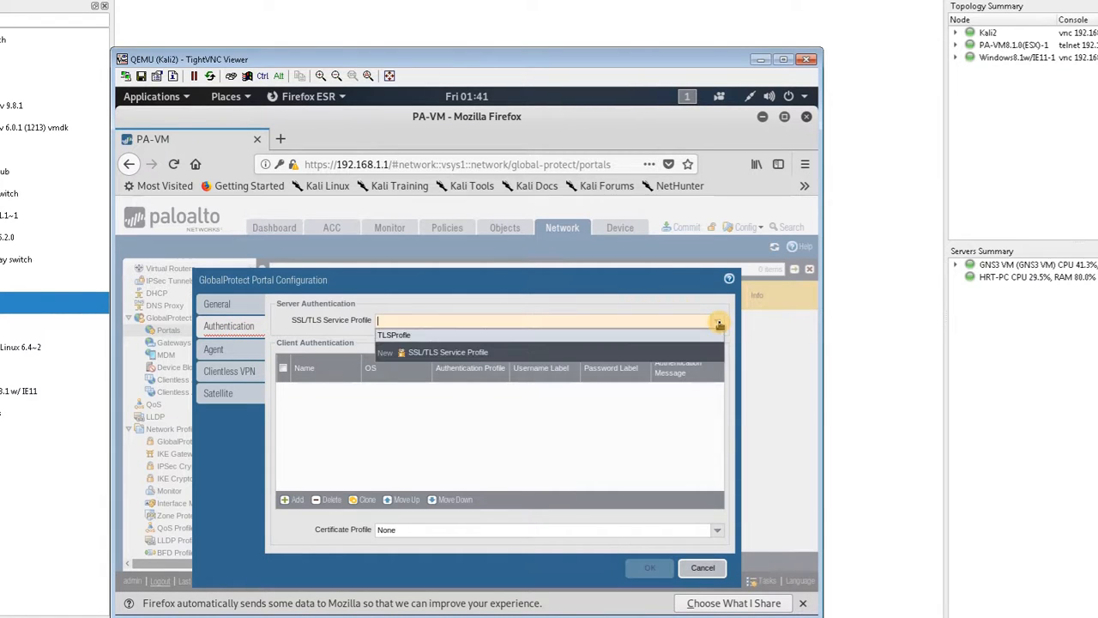
click(562, 334)
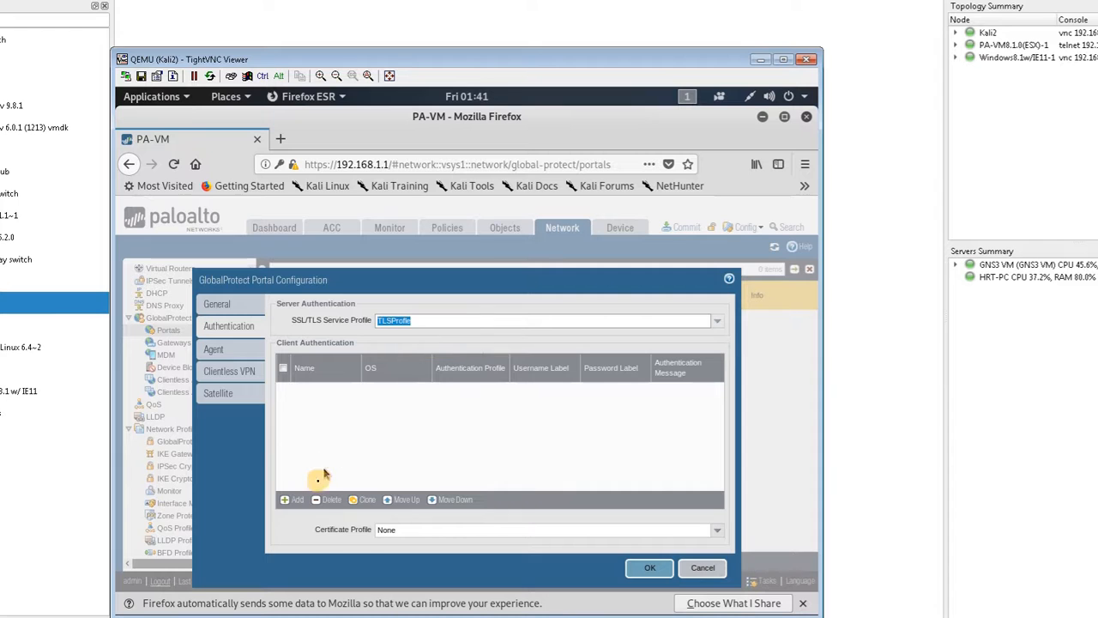
Step: Add a portal client authentication entry named ClientAuth that uses the AuthProfile authentication profile
click(301, 500)
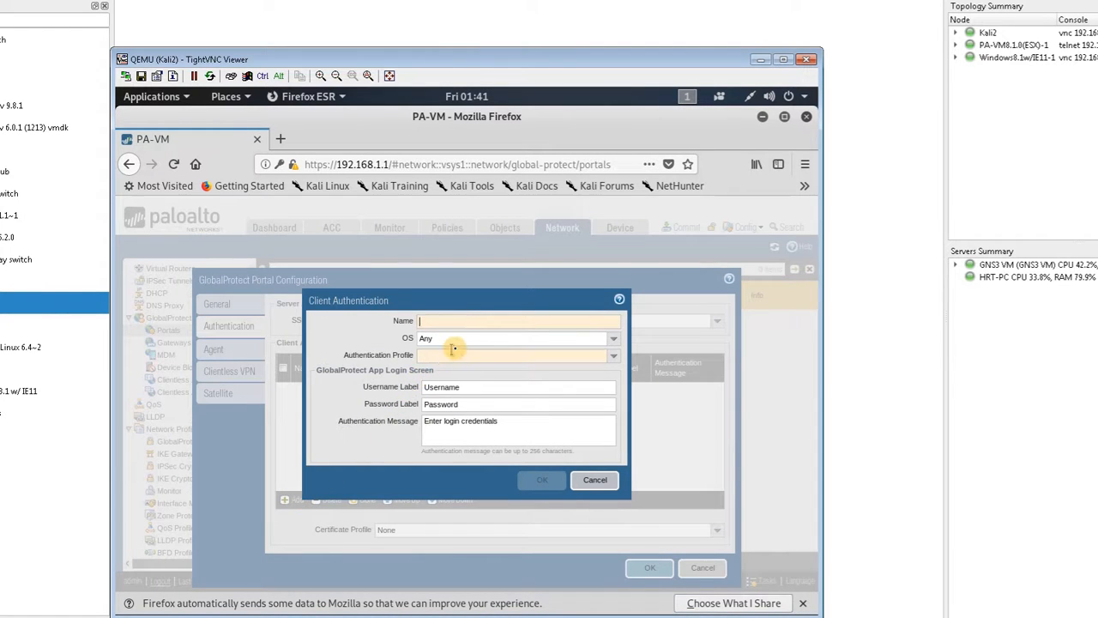
text(ClientAuth)
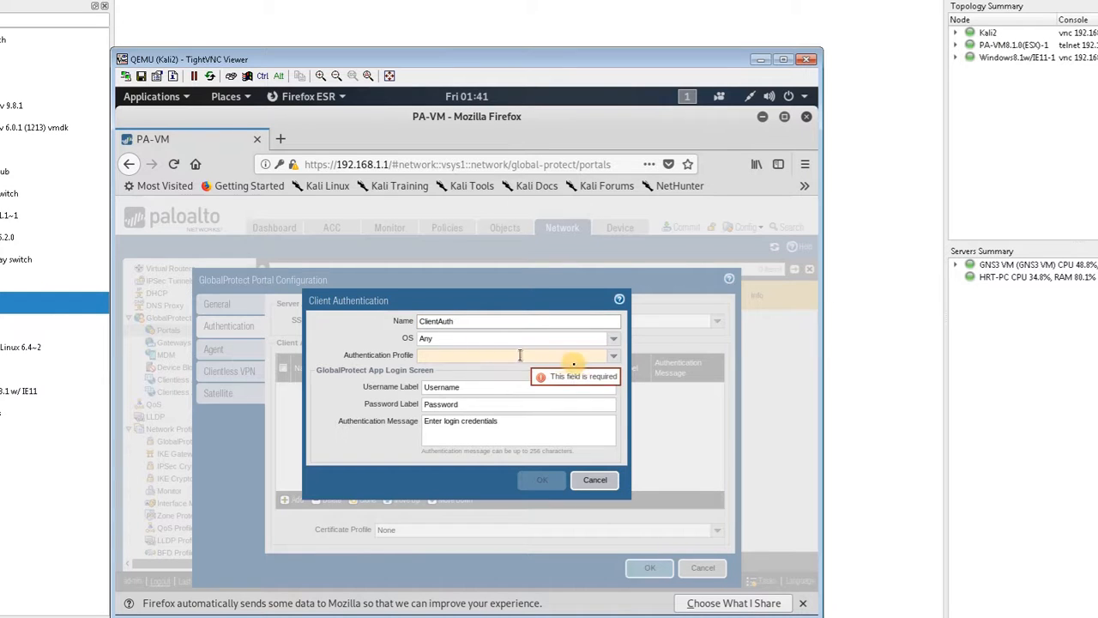
click(615, 358)
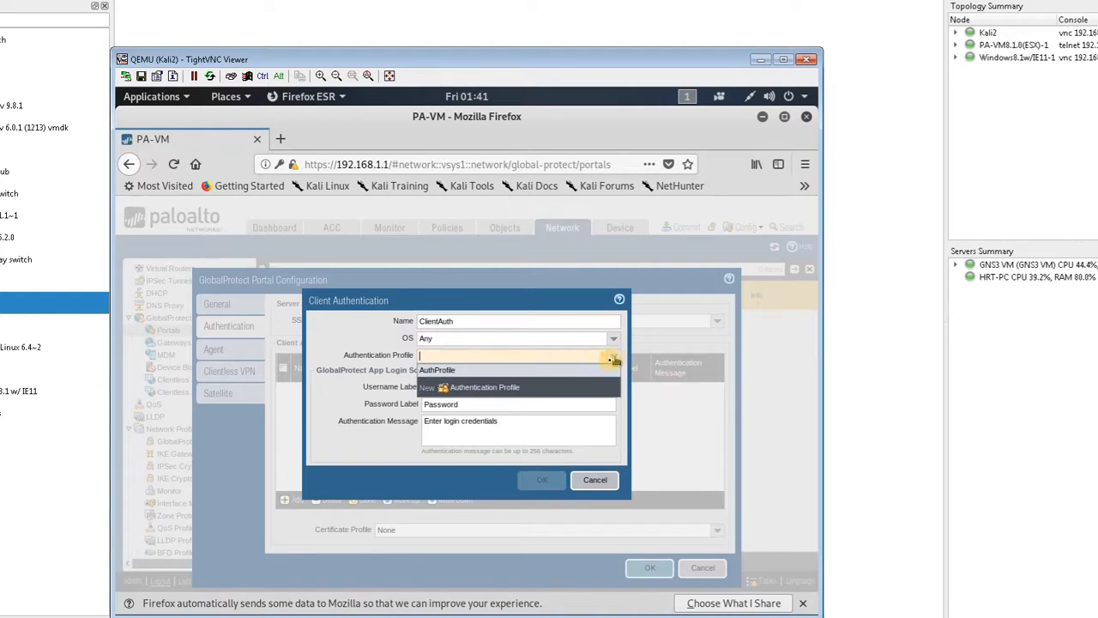
click(548, 372)
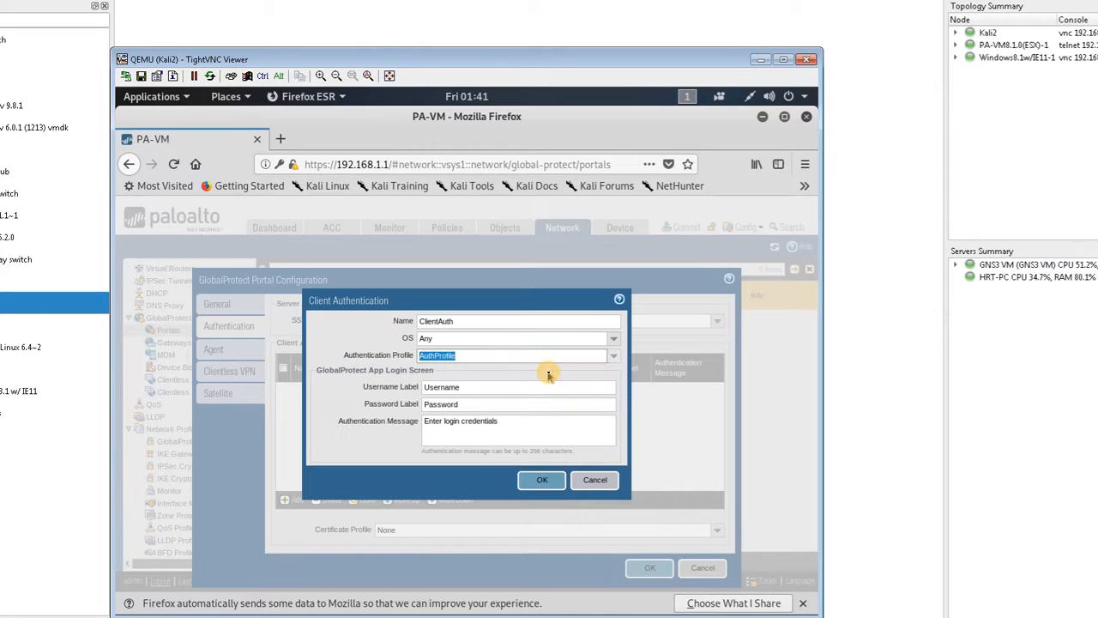
click(549, 479)
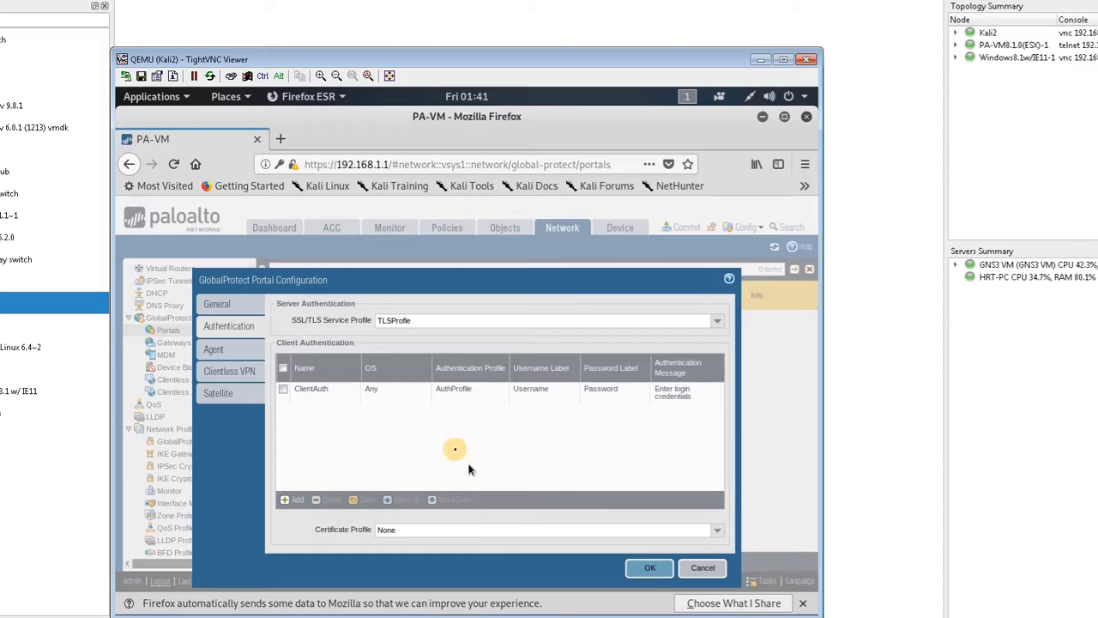
Step: Start a portal agent configuration named Agent, keeping its client certificate set to None
click(233, 353)
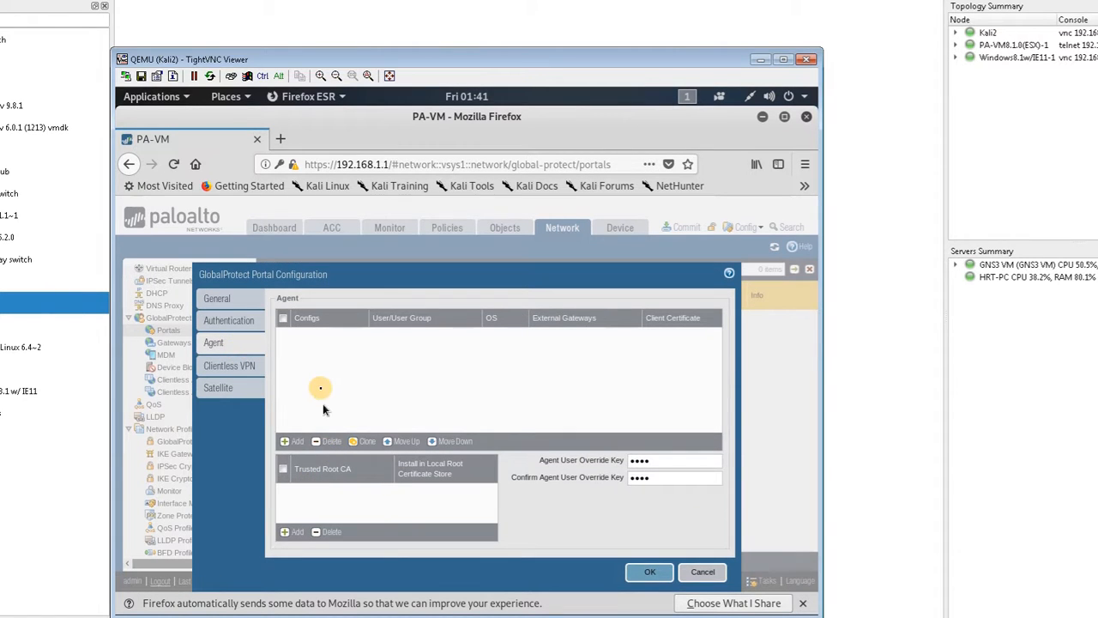
click(292, 441)
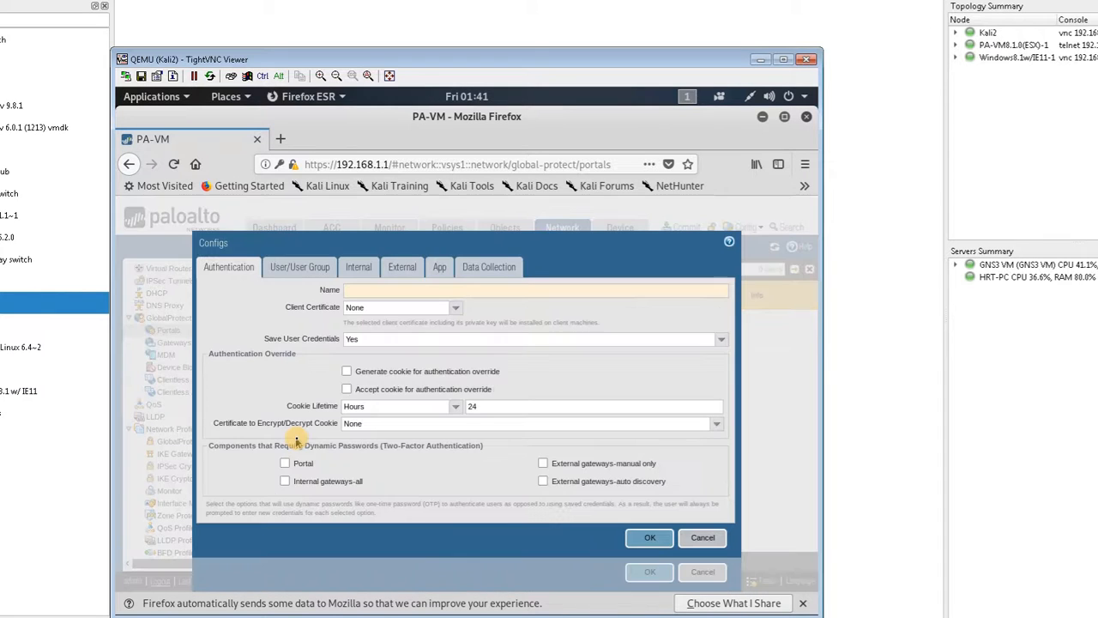
click(363, 290)
text(Agen)
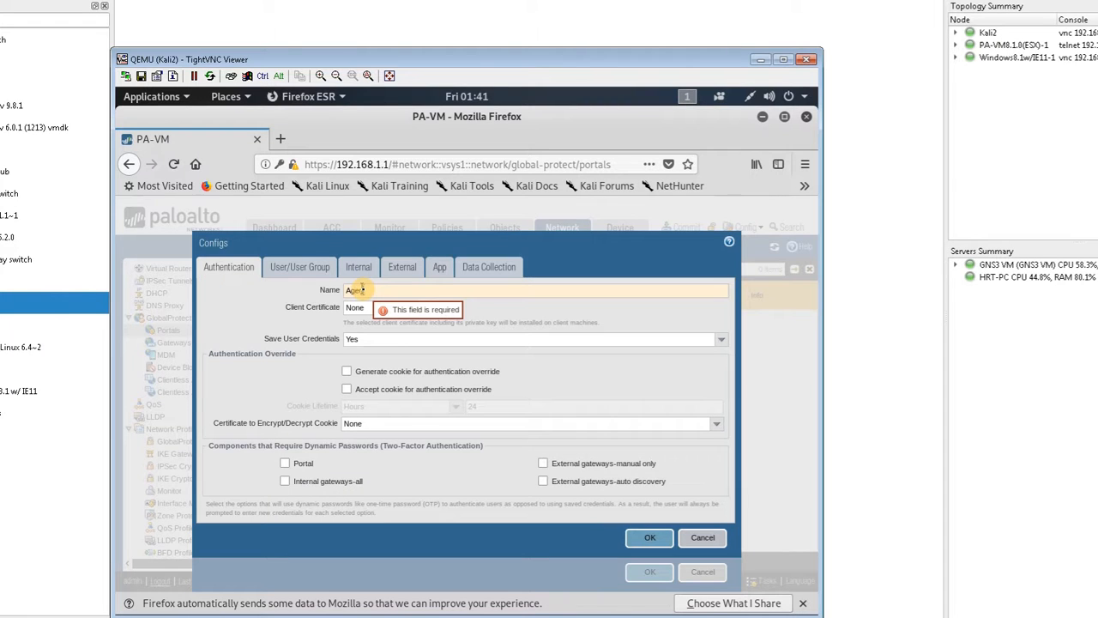
text(t)
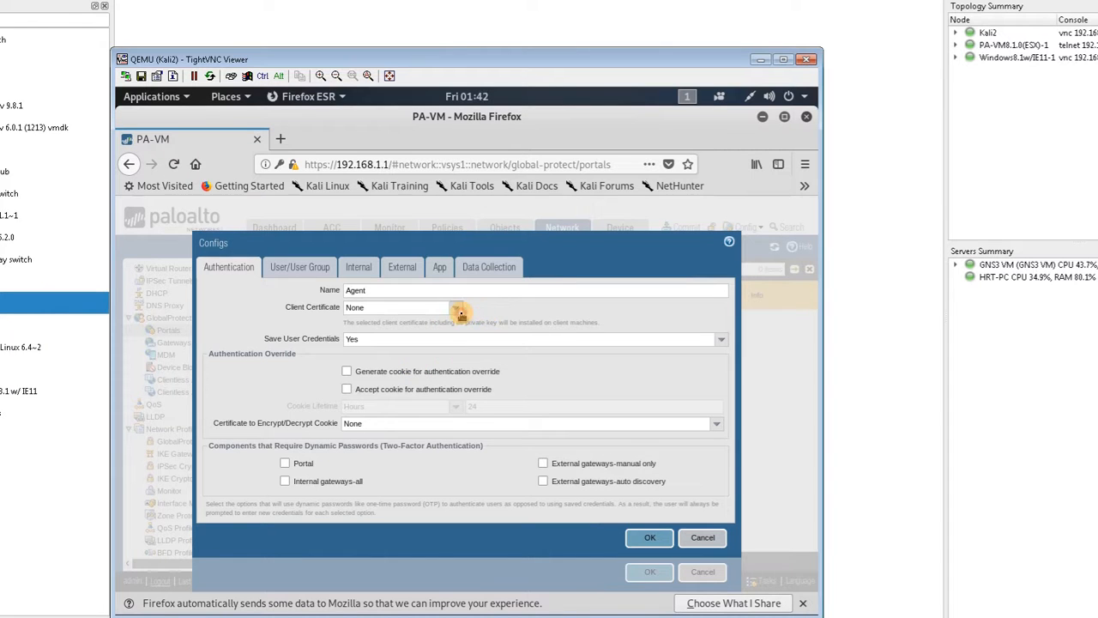
click(457, 309)
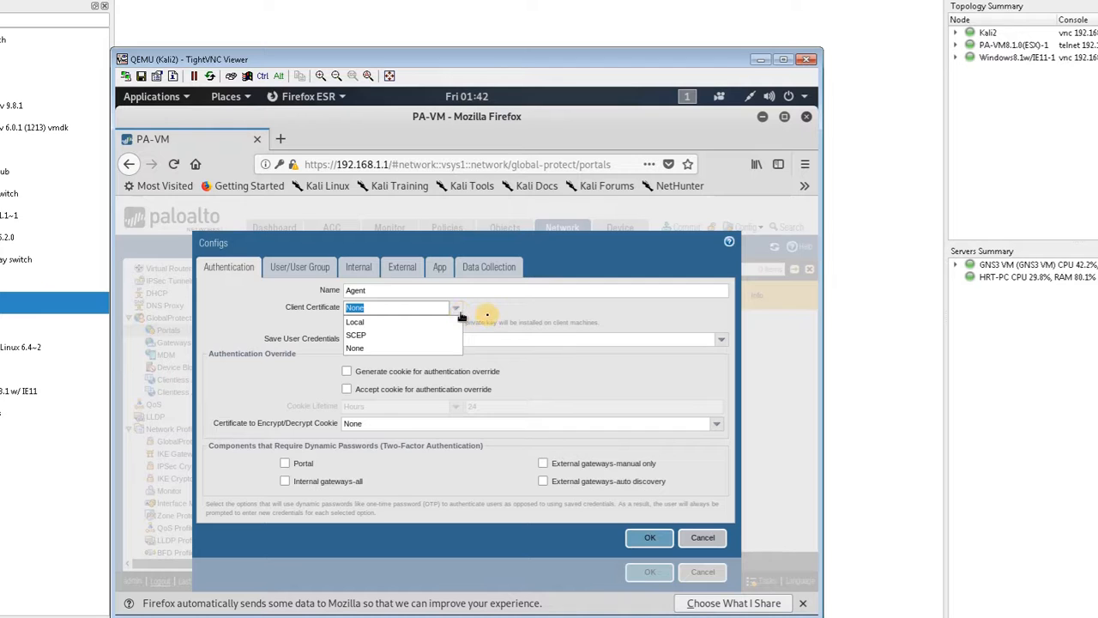
click(501, 315)
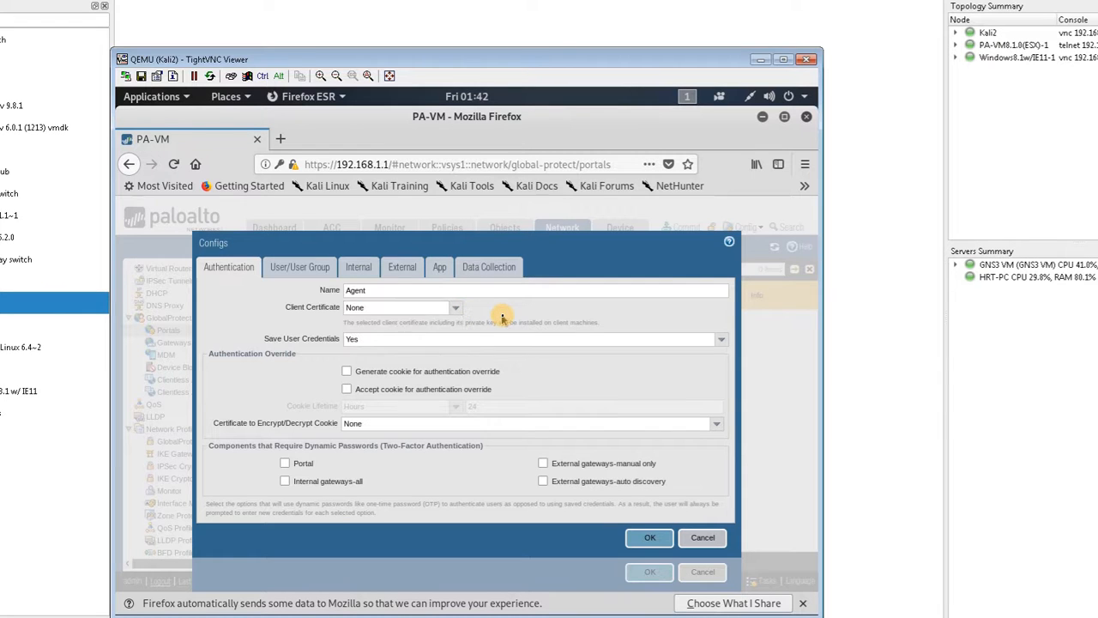
Step: Add an internal gateway named GW with IPv4 address 10.10.10.1 to the agent configuration
click(304, 268)
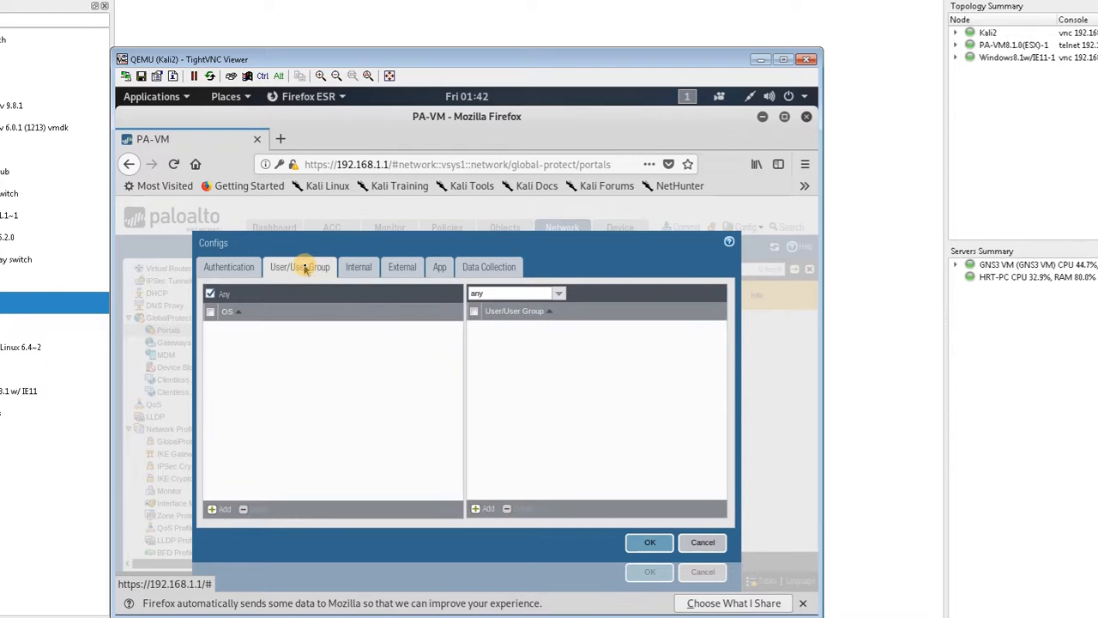
click(359, 267)
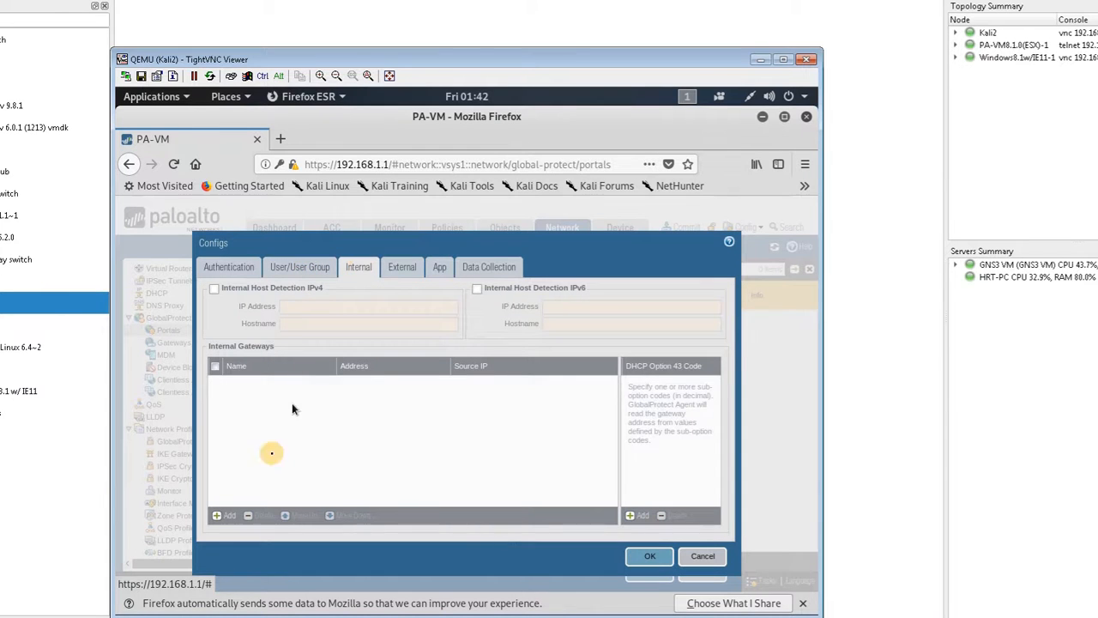
click(226, 515)
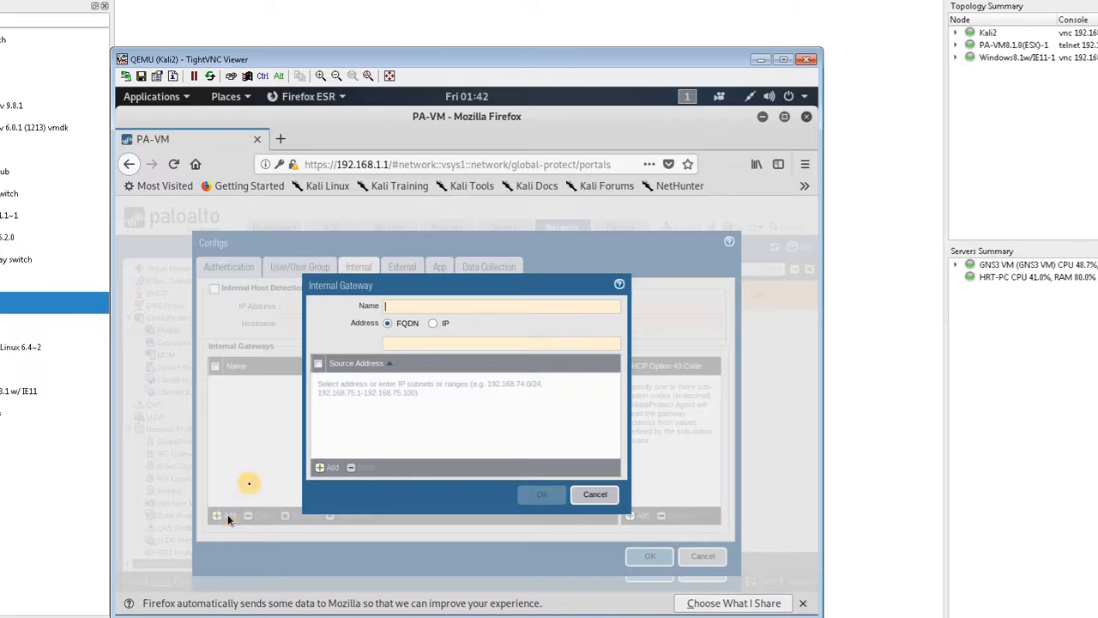
text(1)
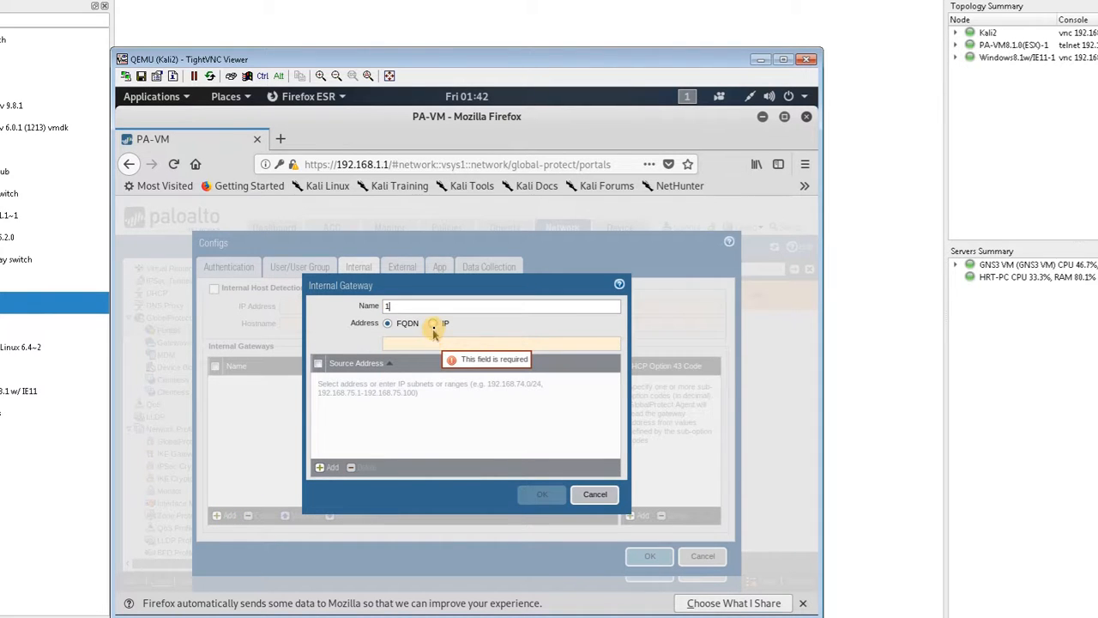
click(432, 322)
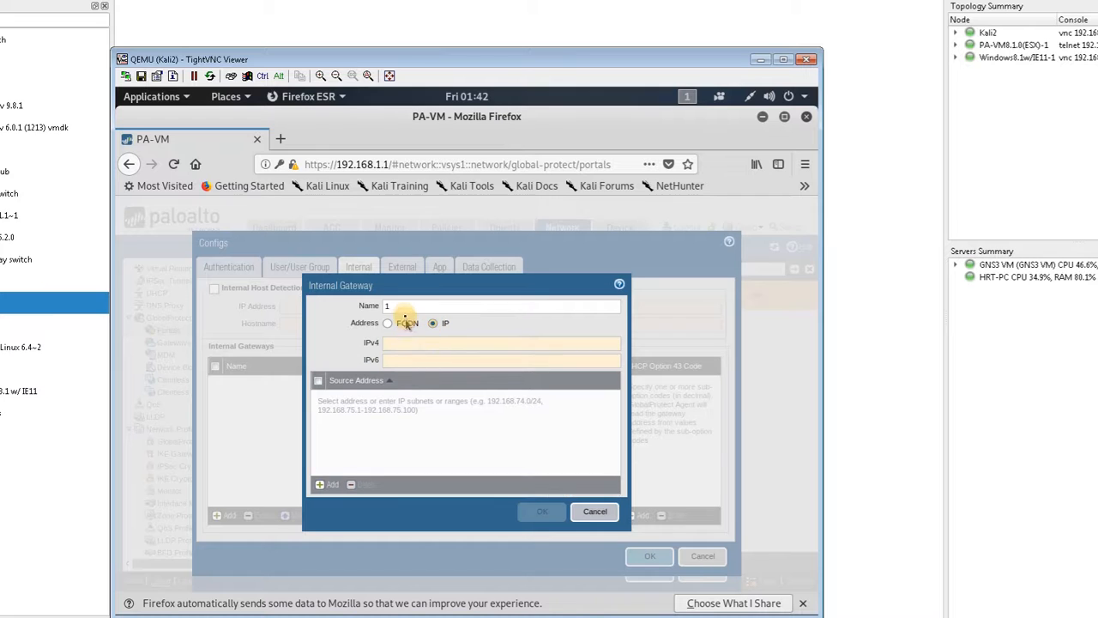
click(401, 307)
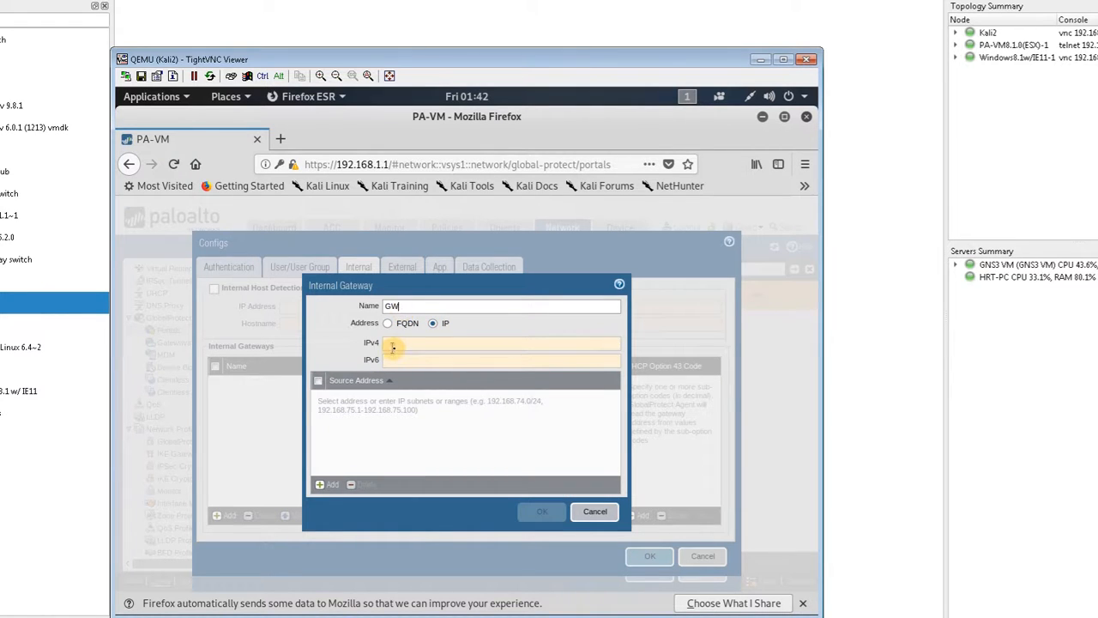
click(391, 346)
text(10.10.10.1)
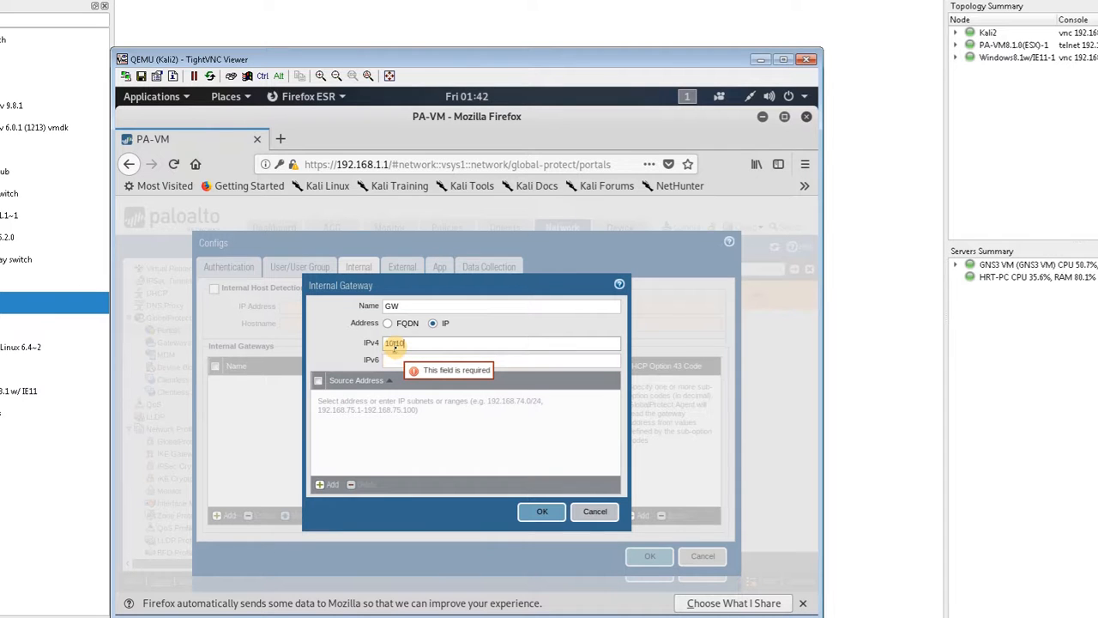
click(413, 420)
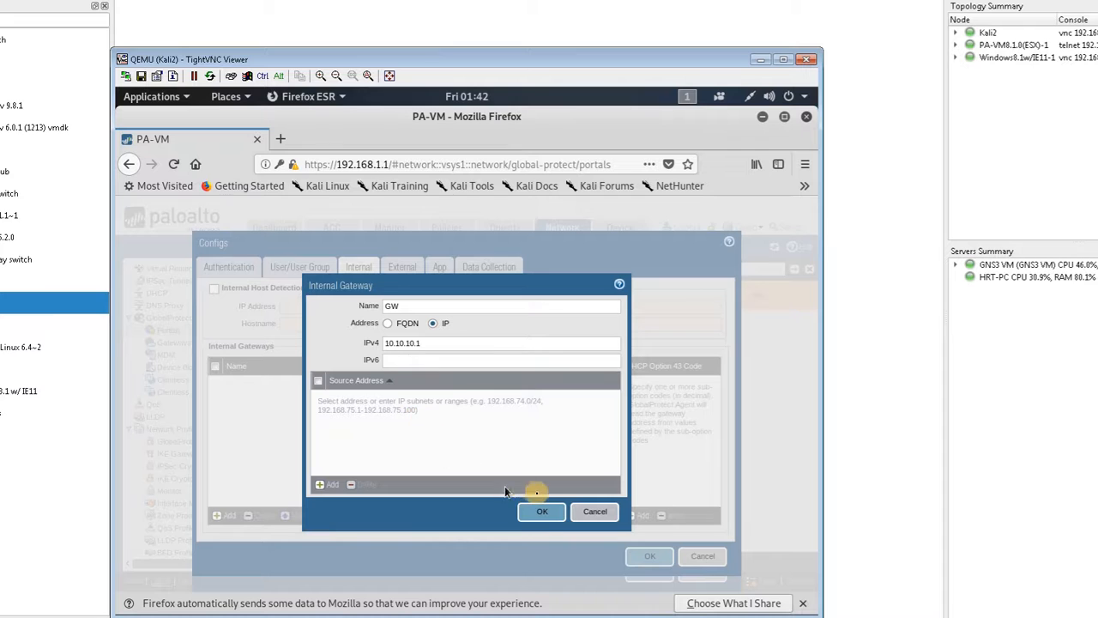
click(546, 513)
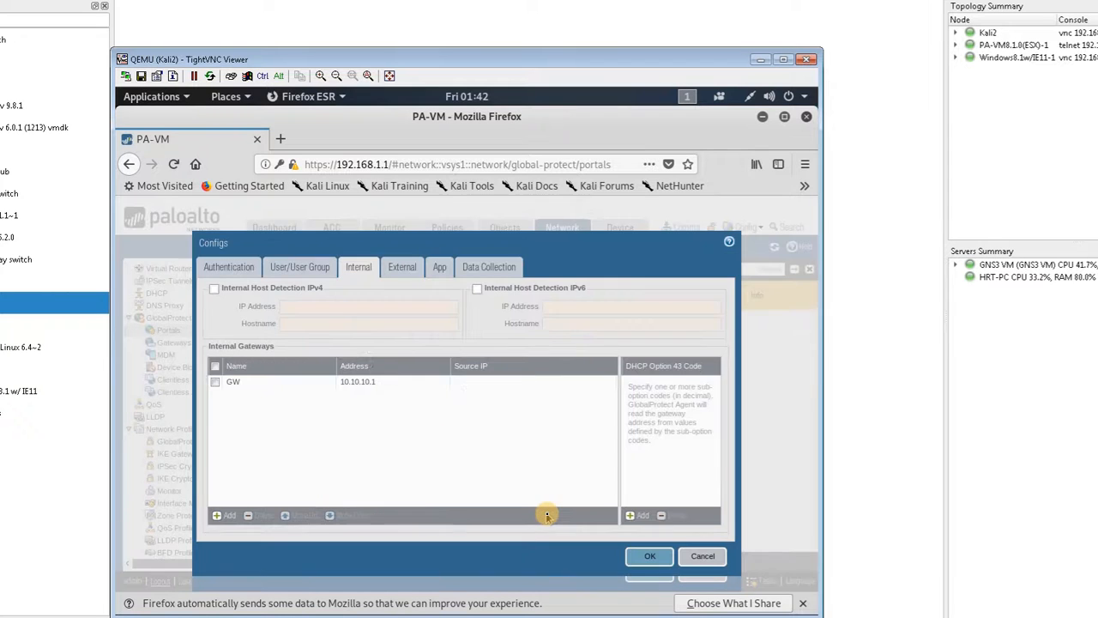
Step: Review the agent's external gateway, app and data collection settings, and save the agent configuration
click(400, 268)
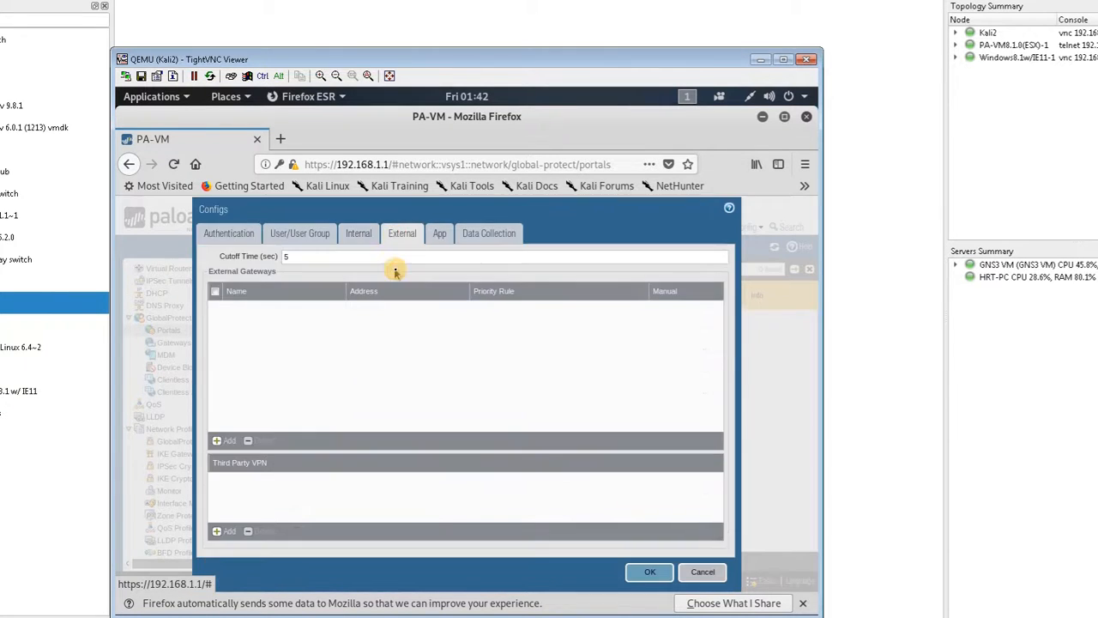
click(441, 235)
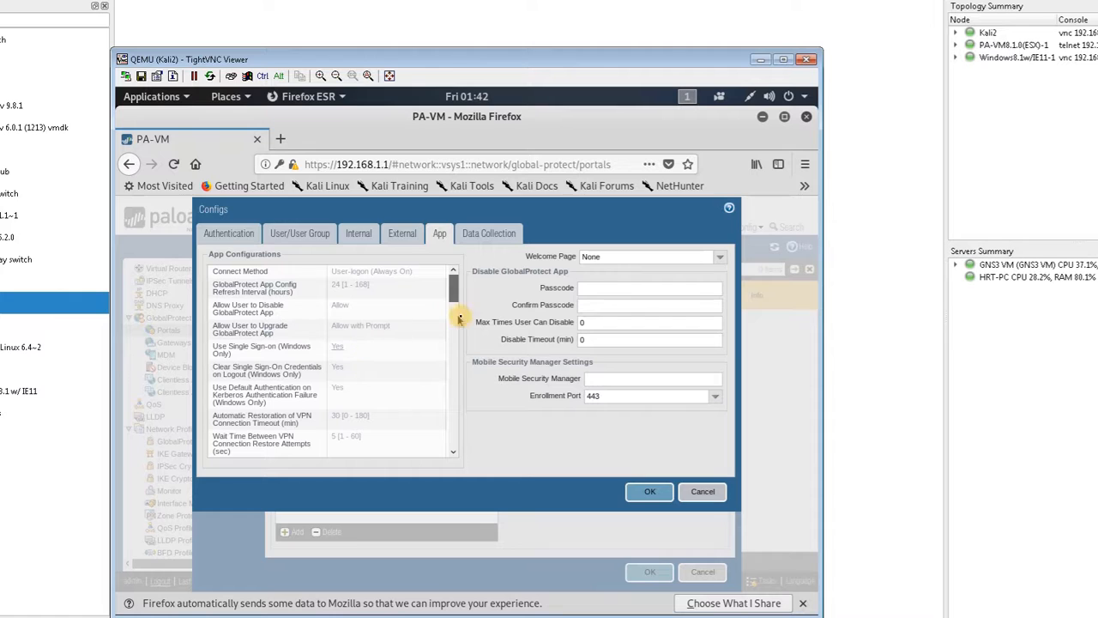
click(482, 237)
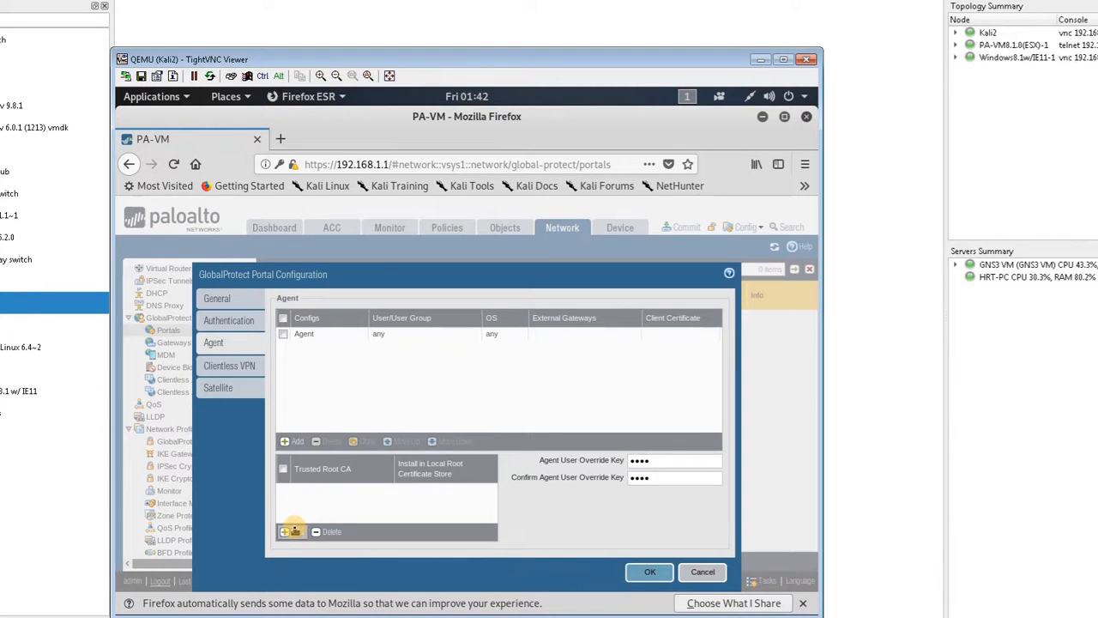
Step: Add GPCERT as a trusted root CA installed in the local root certificate store, and save the portal configuration
click(290, 531)
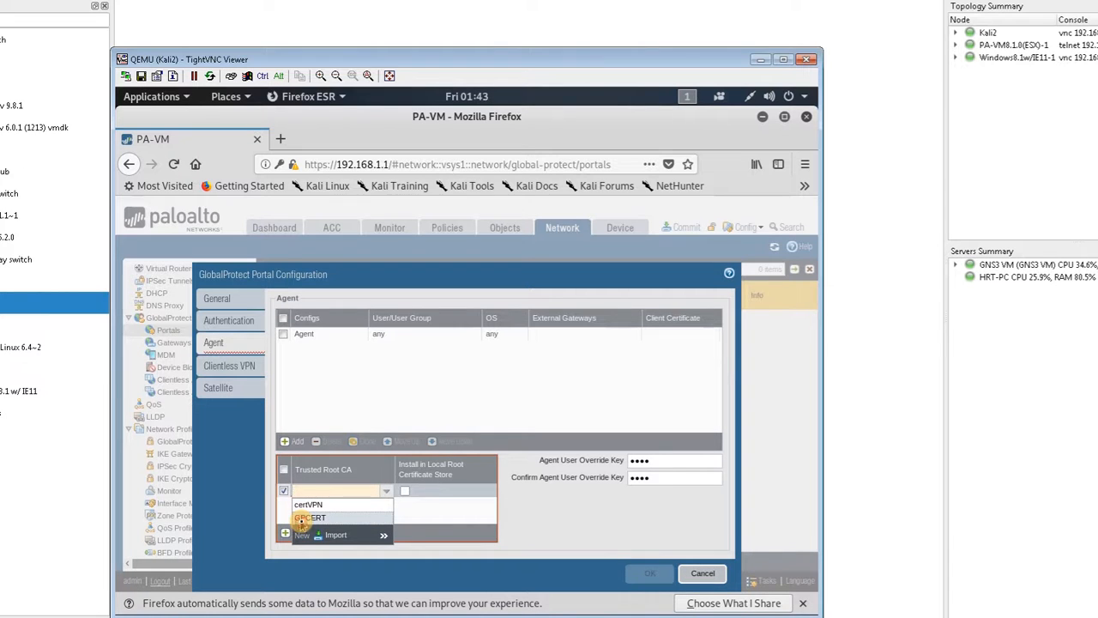
click(308, 518)
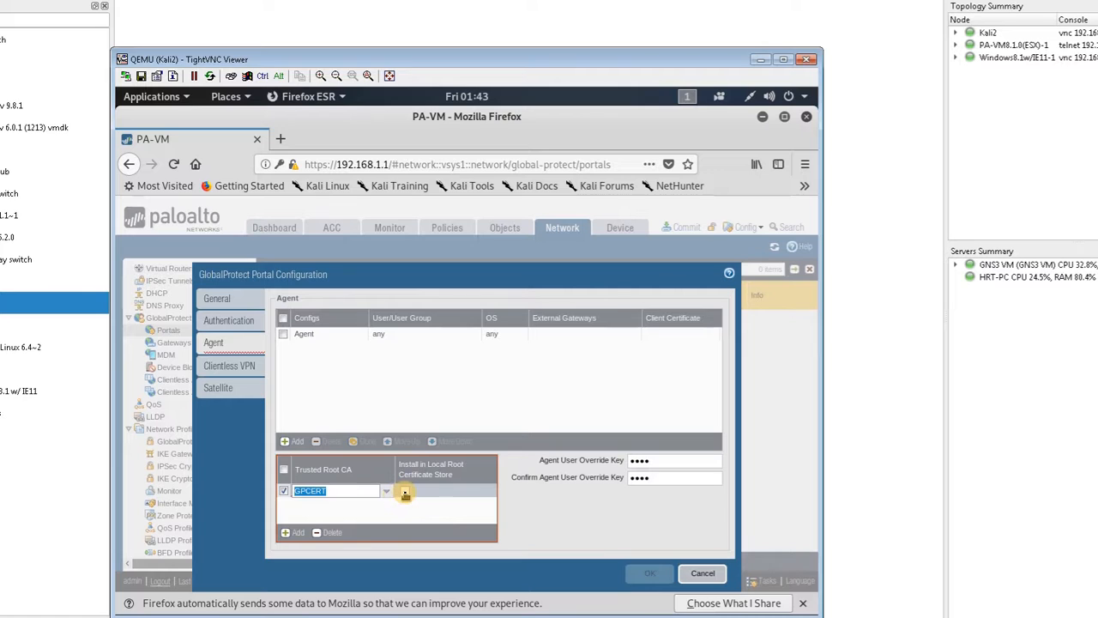
click(405, 492)
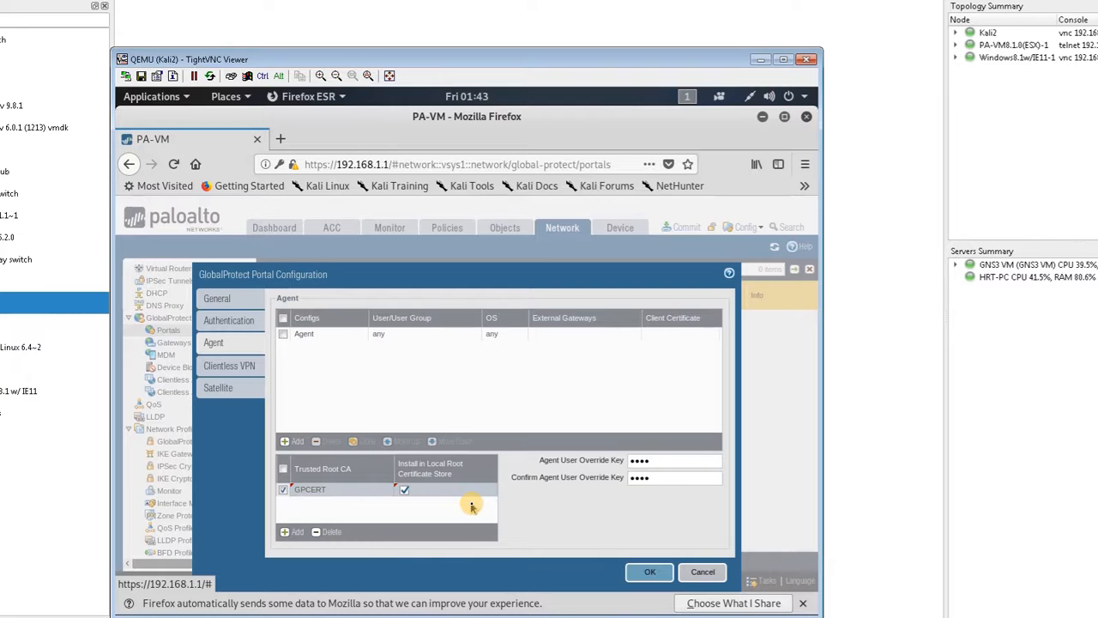
click(251, 375)
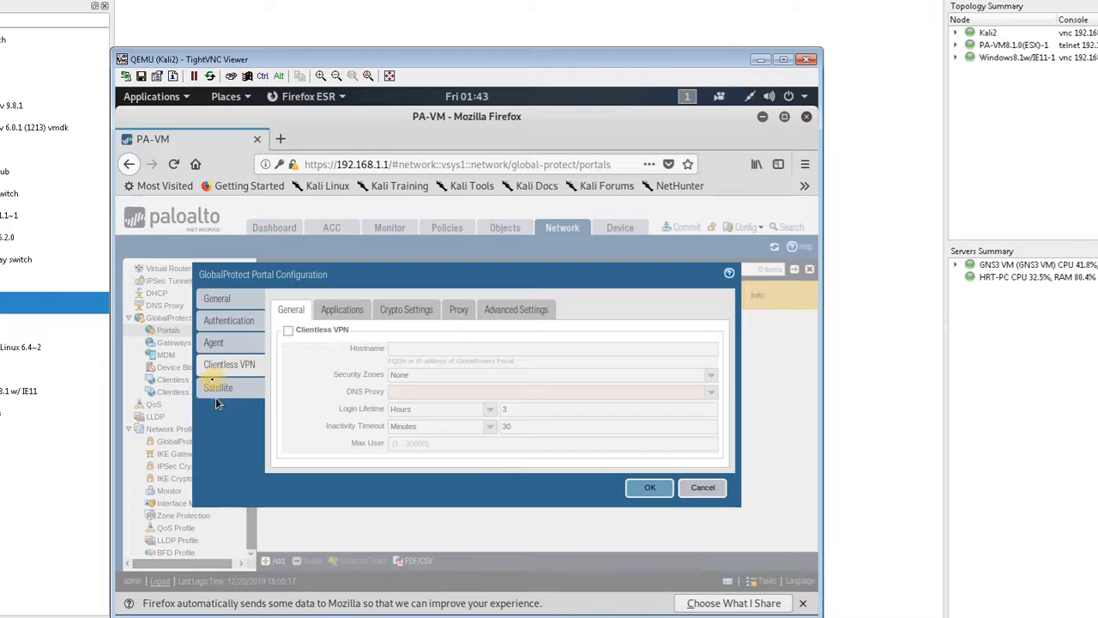
click(645, 487)
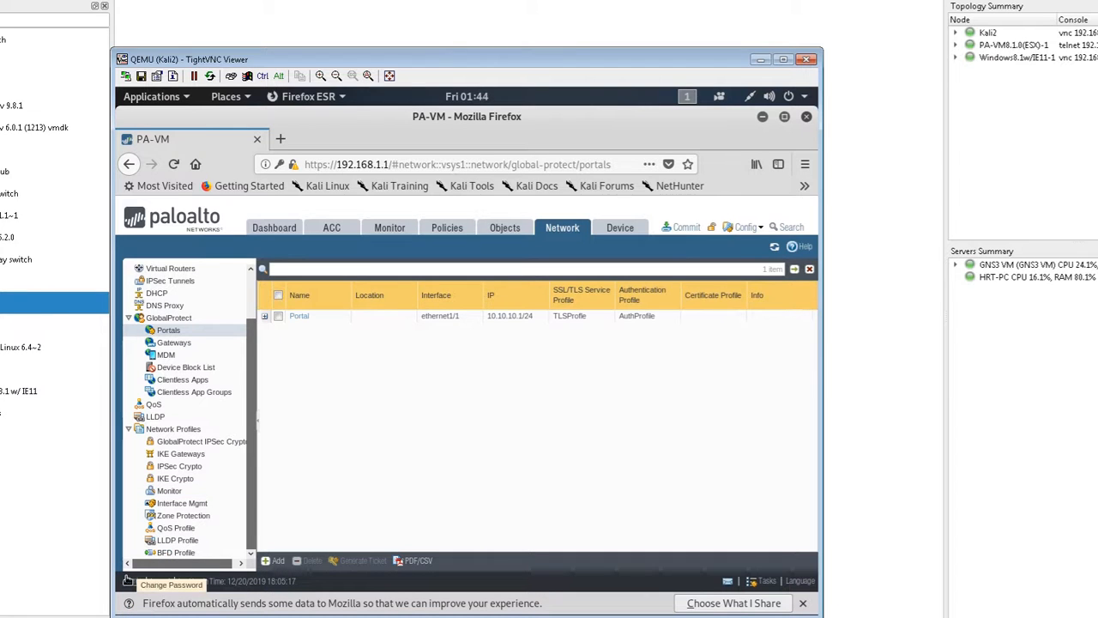
Step: Start a new security policy rule named VPN, closing the firewall's console window that covers the browser
click(446, 230)
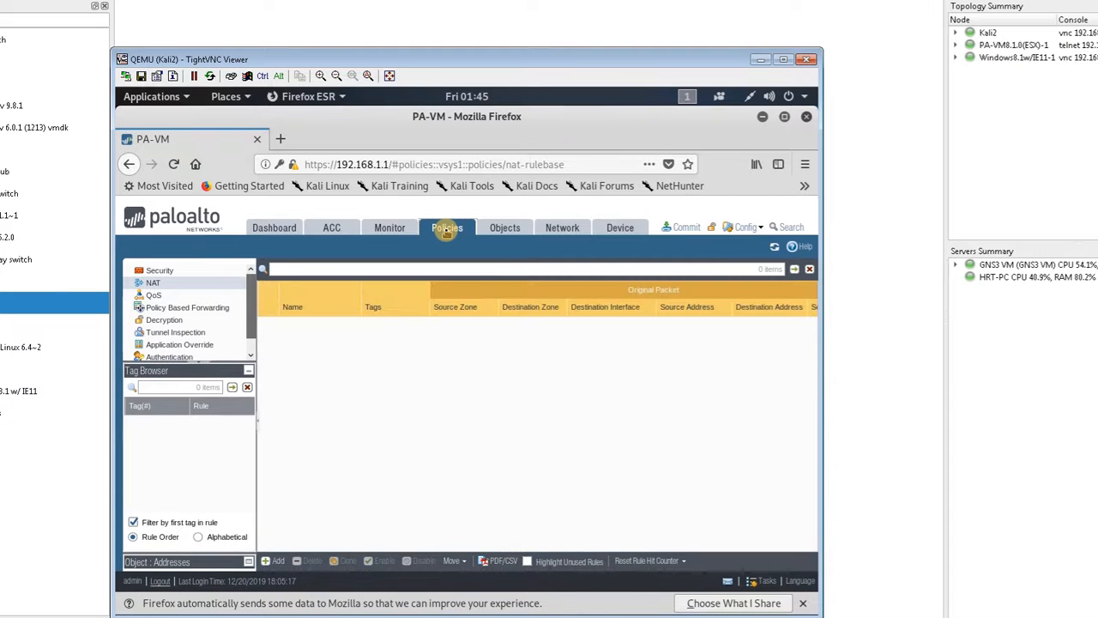
click(210, 271)
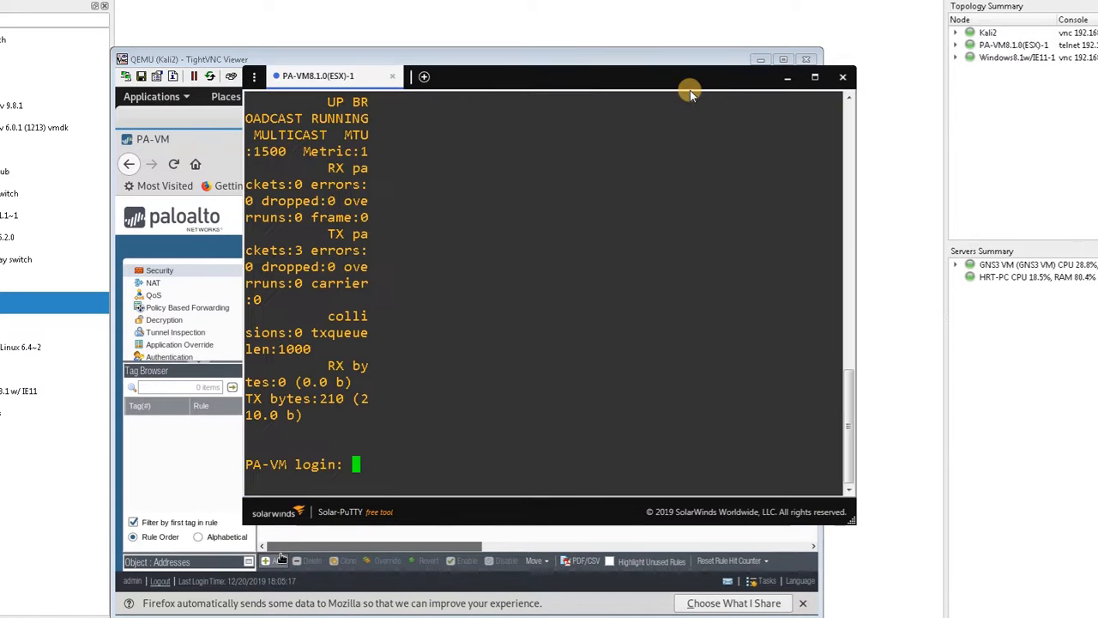
click(841, 79)
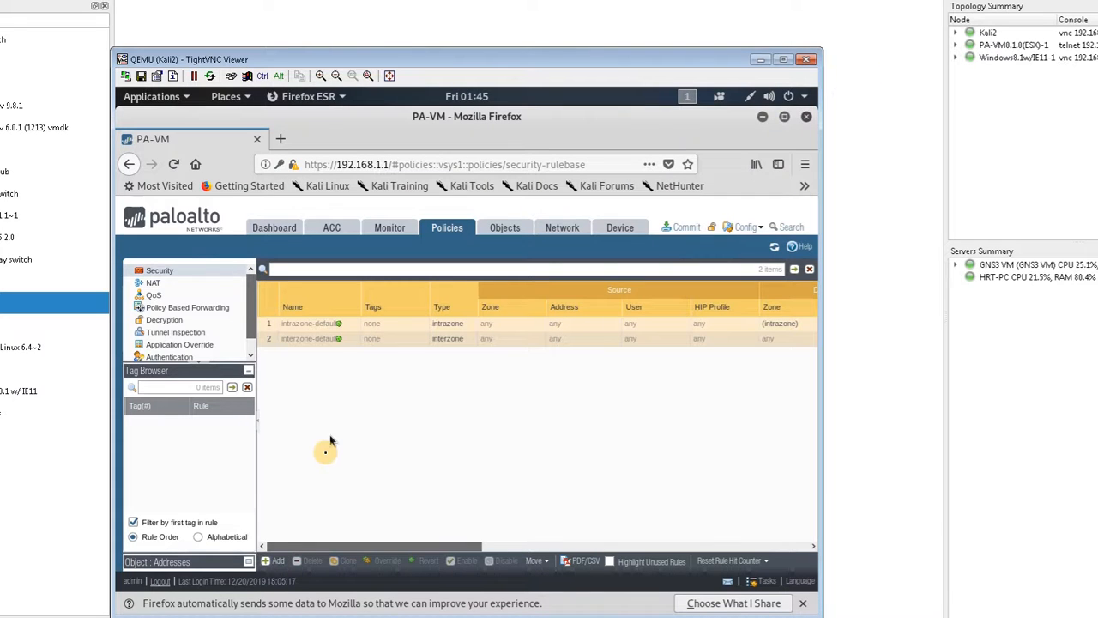
click(271, 562)
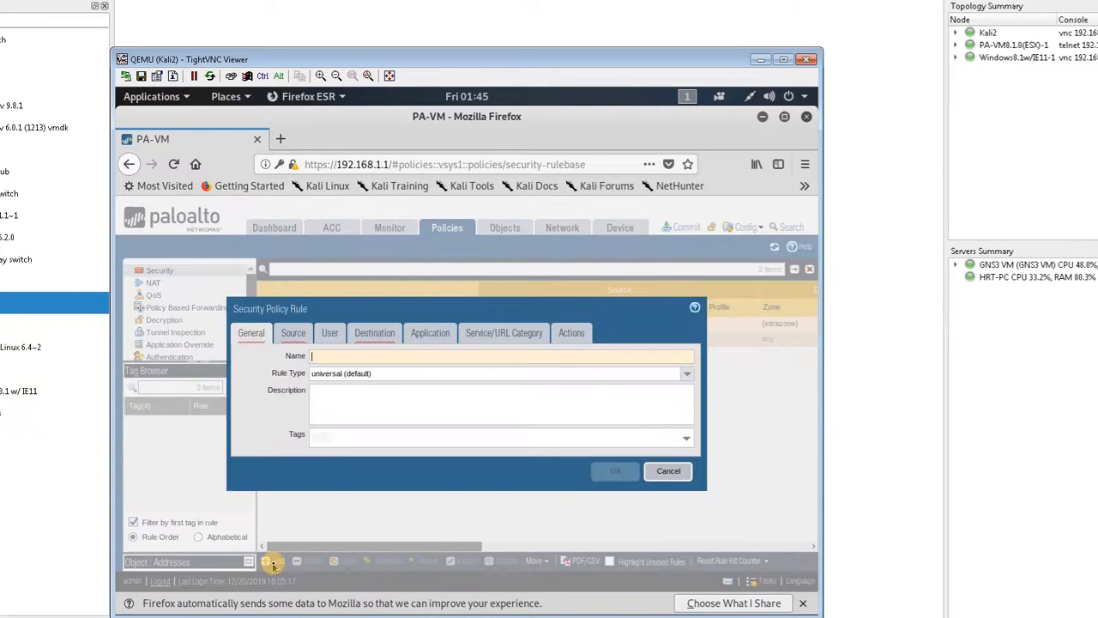
text(VP)
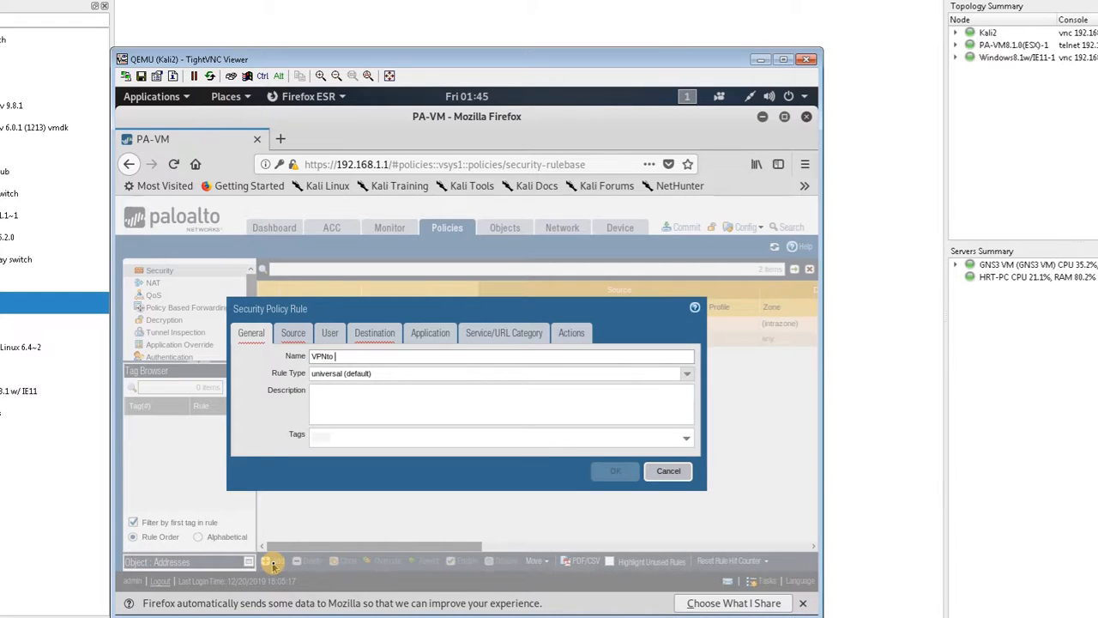
text(Nto)
key(BackSpace)
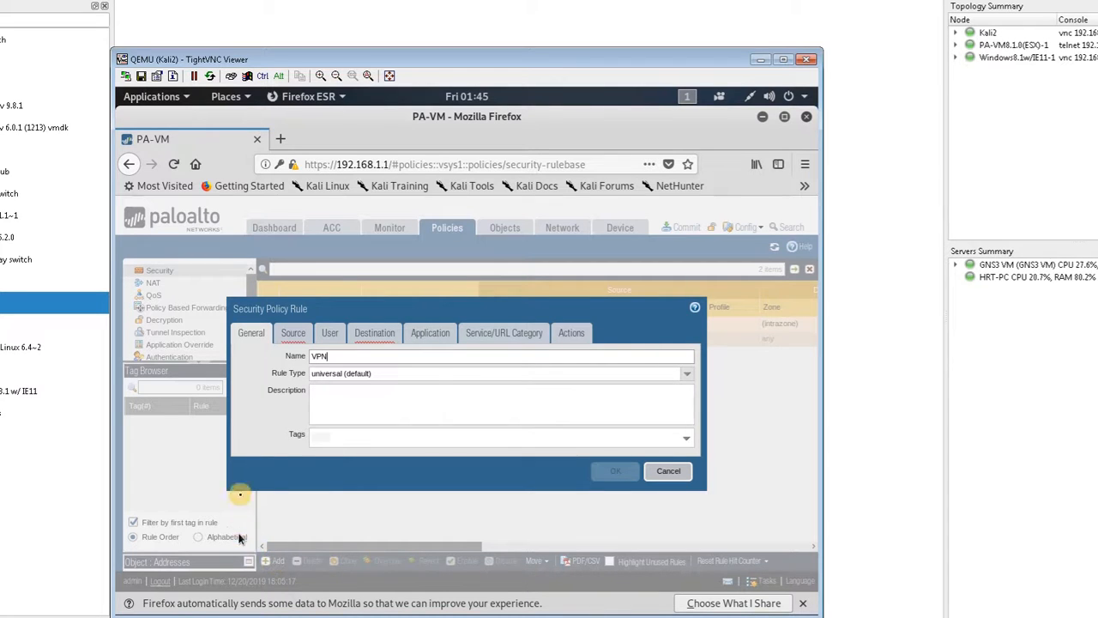
Step: Set the security rule's source zone to VPN and its destination zone to Untrust
click(293, 335)
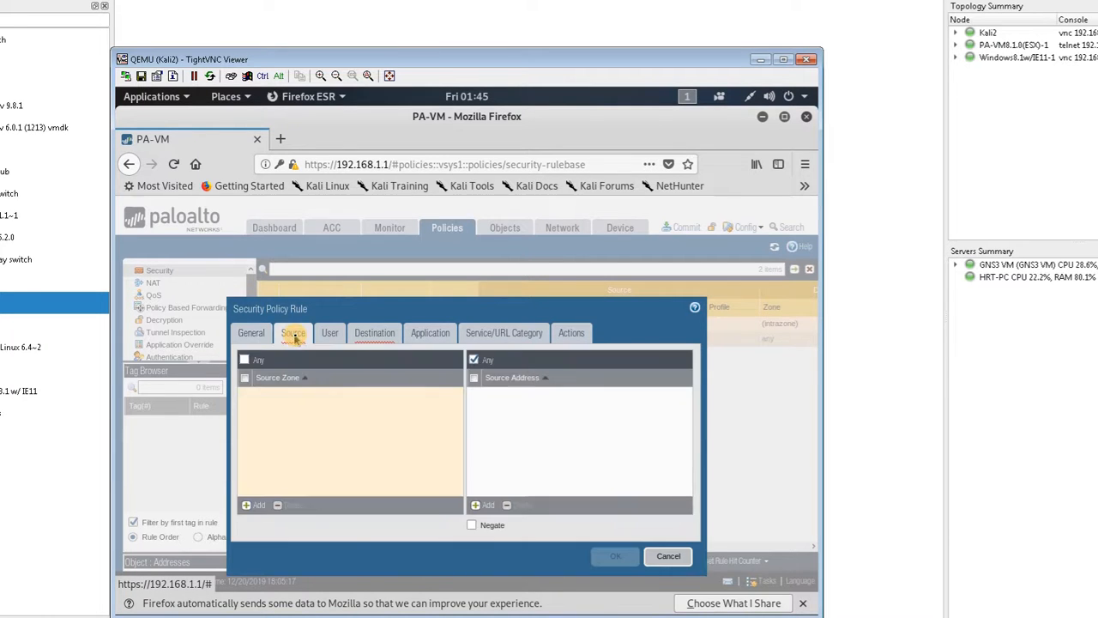
click(257, 507)
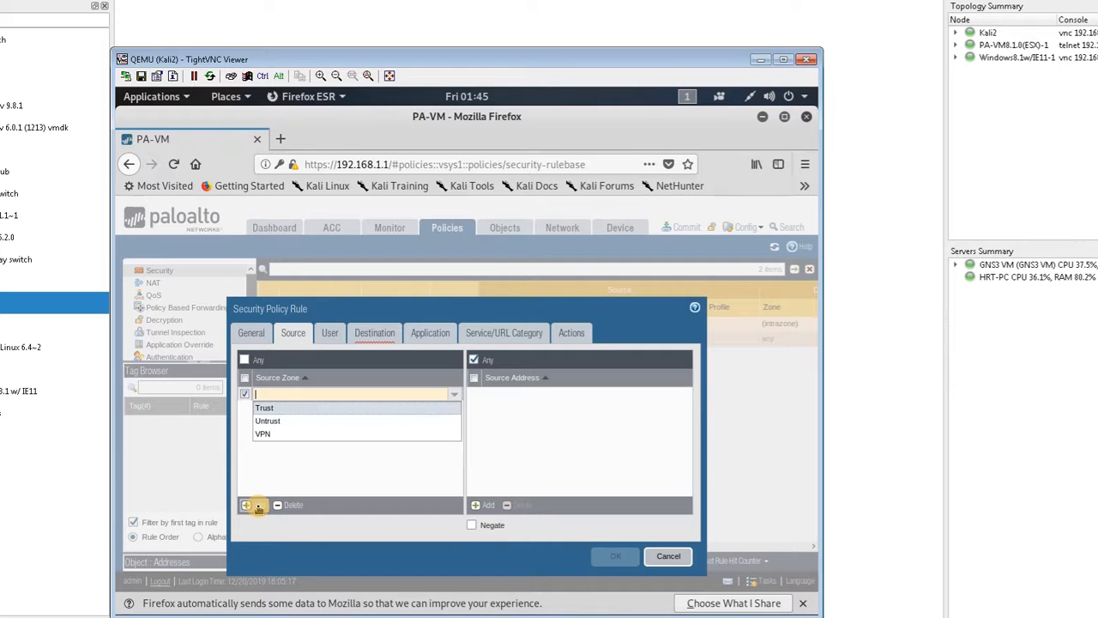
click(277, 433)
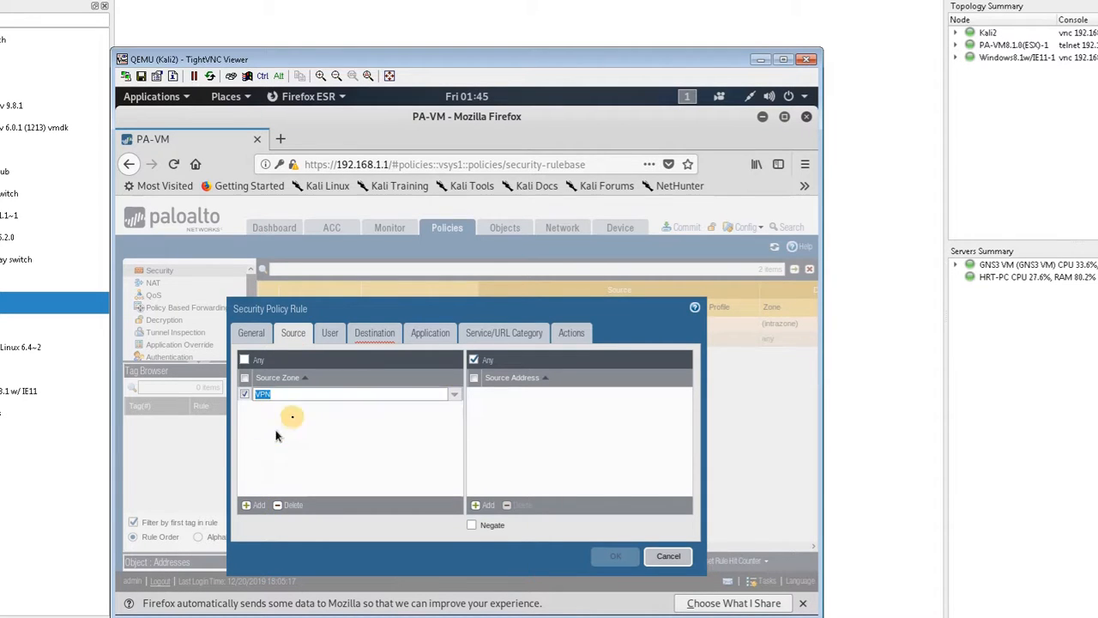
click(375, 333)
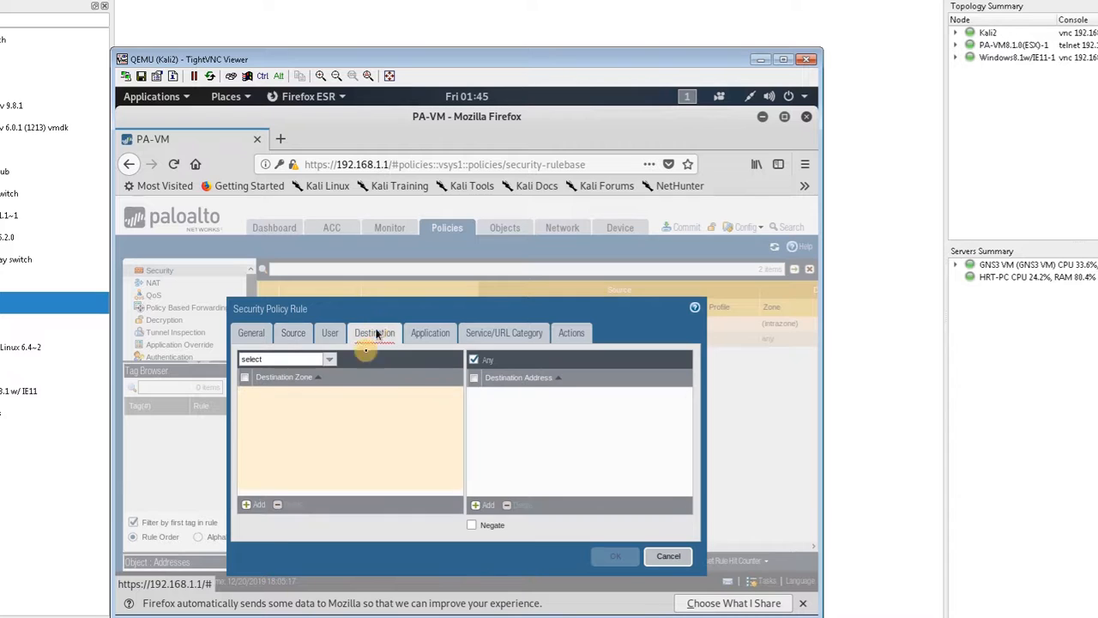
click(263, 504)
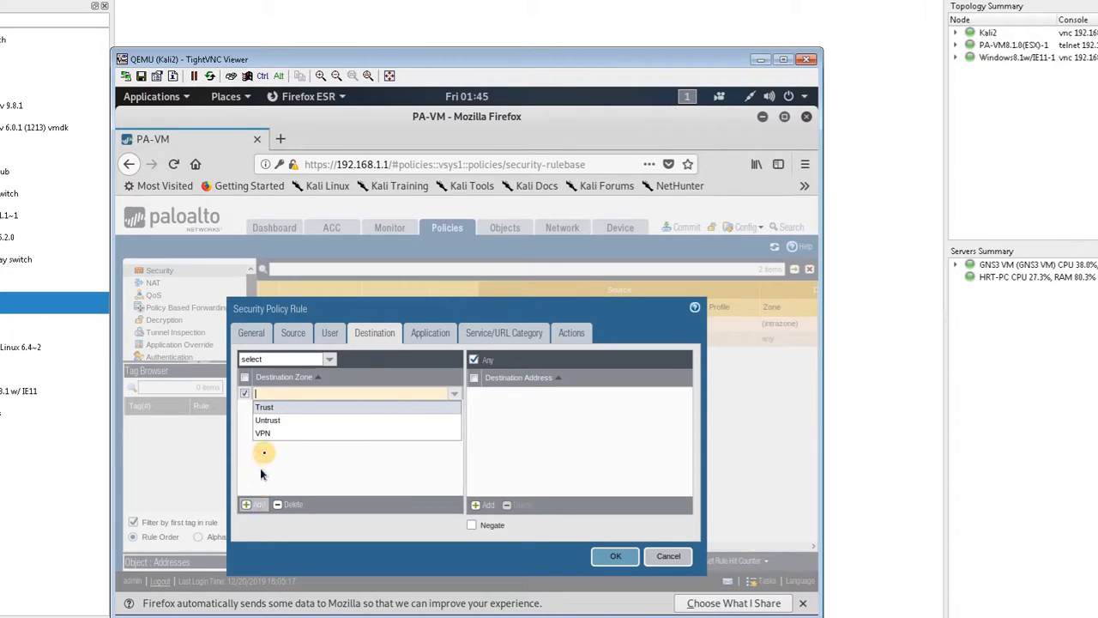
click(292, 420)
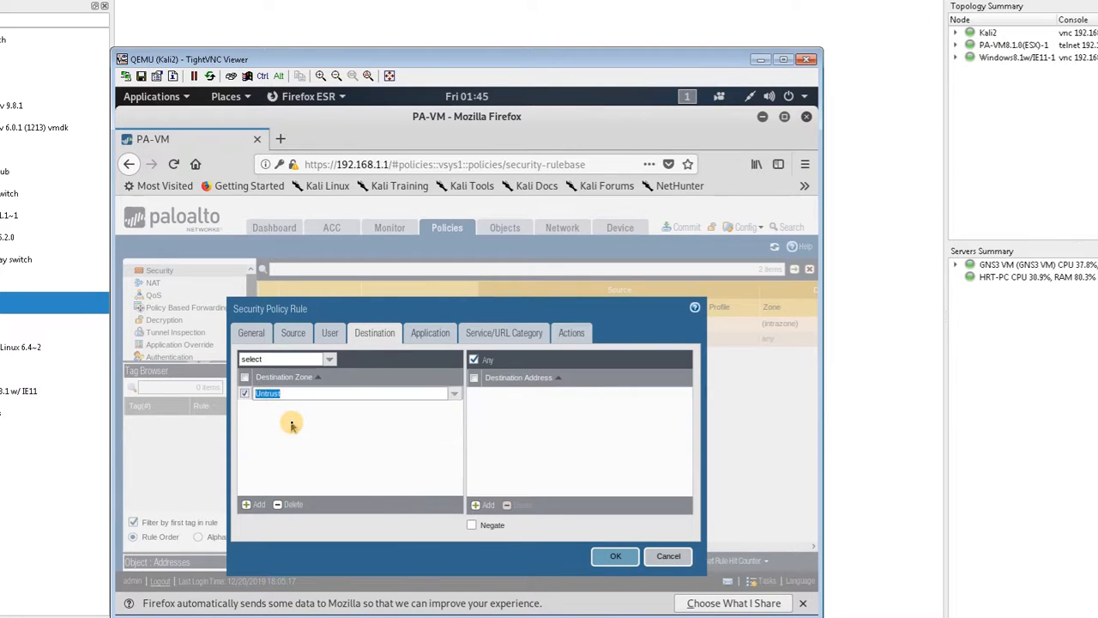
Step: Add Untrust to the VPN rule's source zones and VPN to its destination zones, and save the rule
click(285, 336)
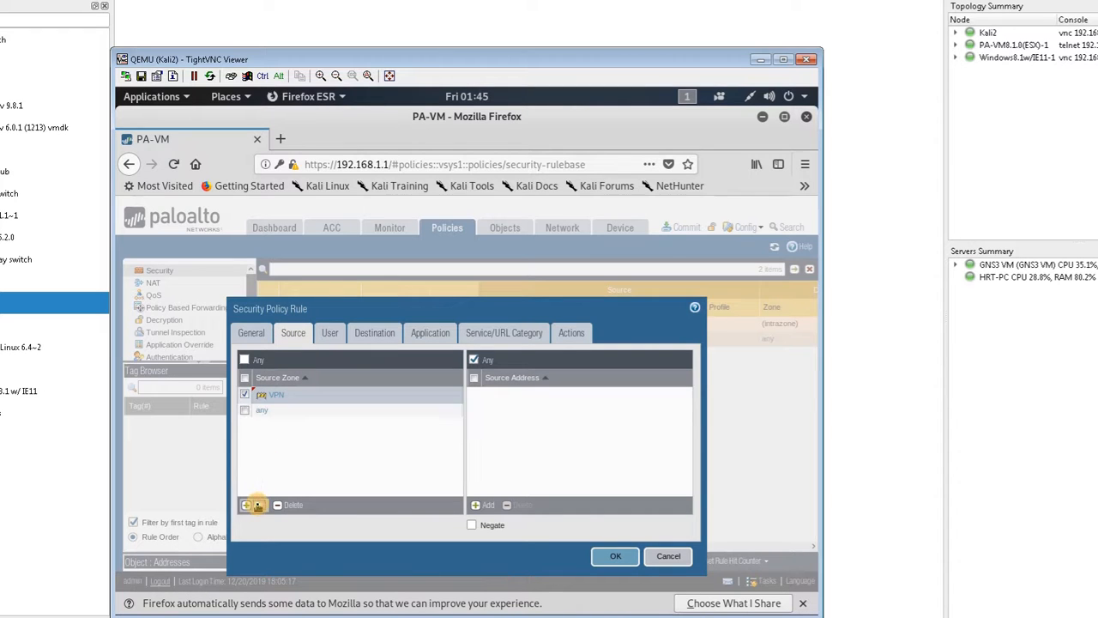
click(257, 506)
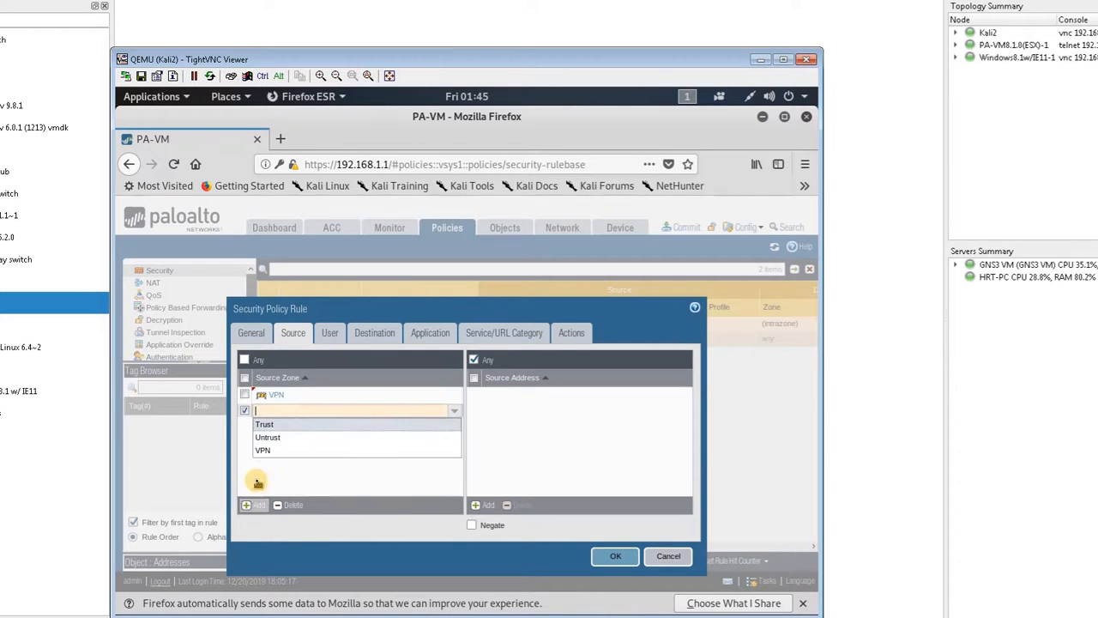
click(273, 439)
click(375, 337)
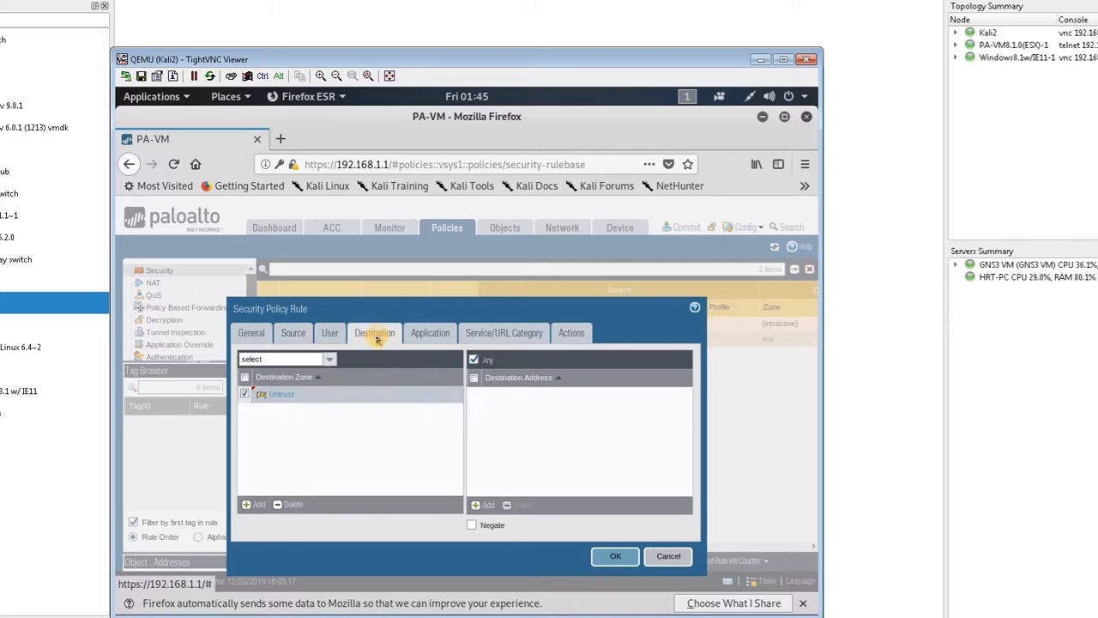
click(256, 505)
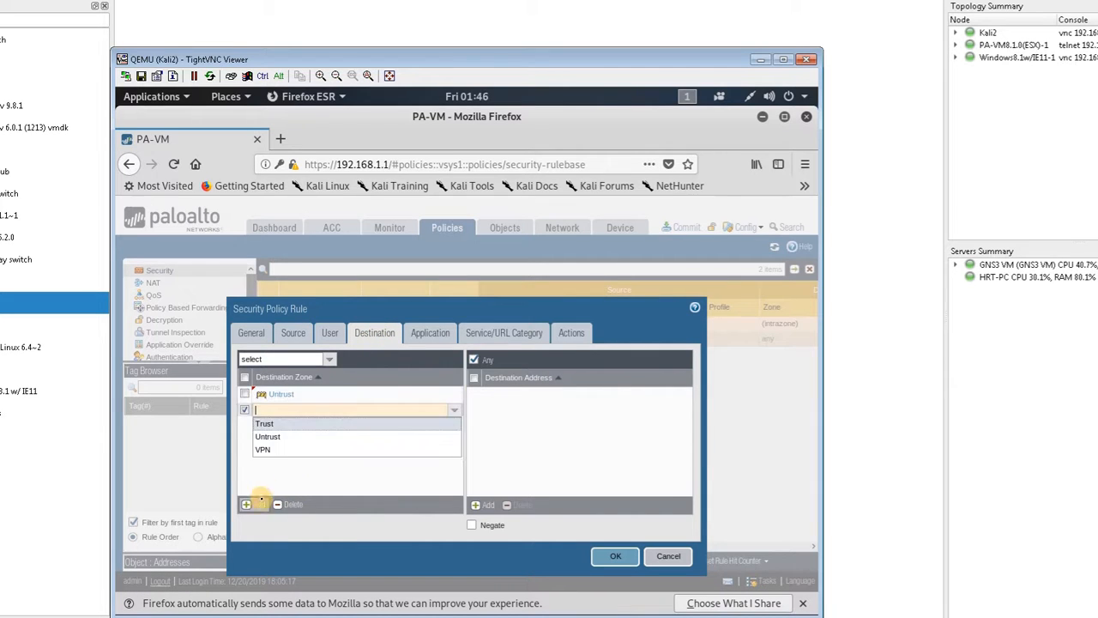
click(285, 447)
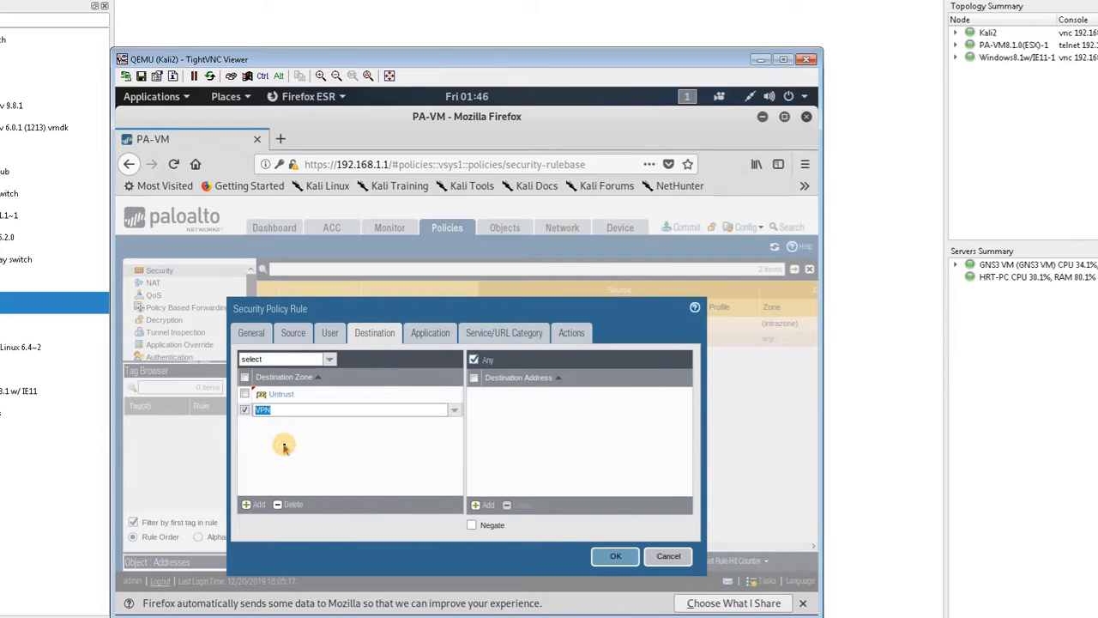
click(347, 436)
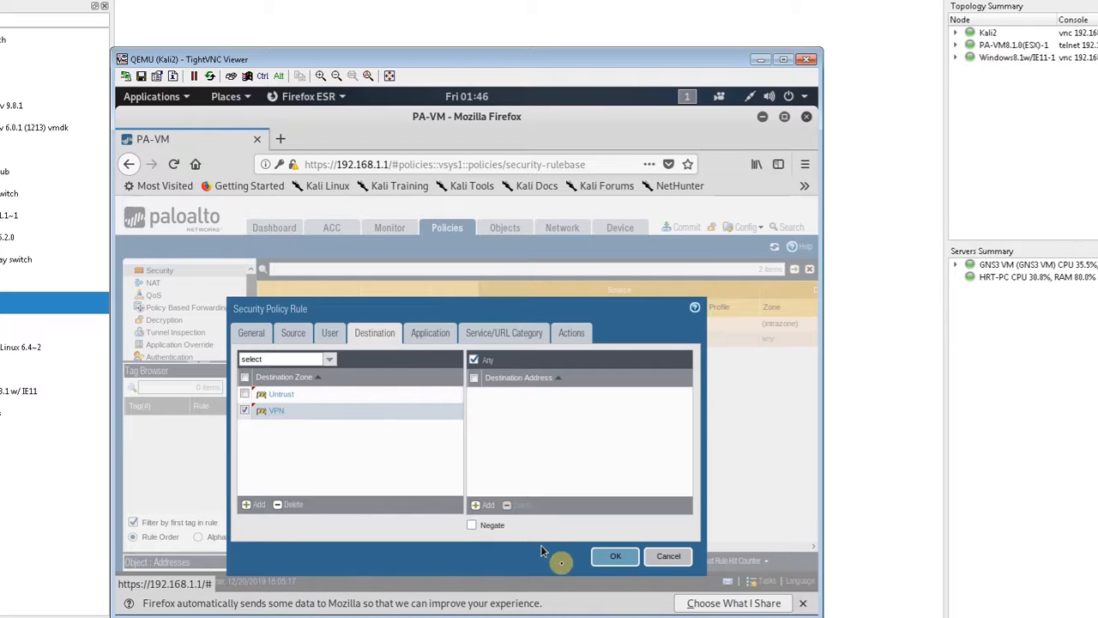
click(612, 558)
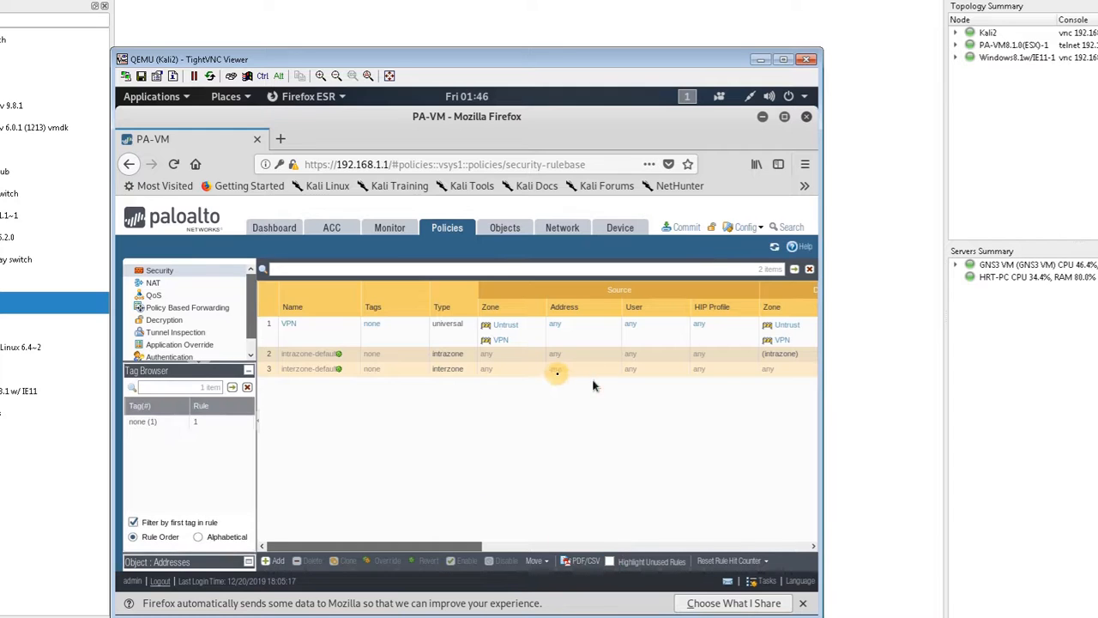
Step: Commit all pending changes to the firewall and dismiss the commit status
click(684, 230)
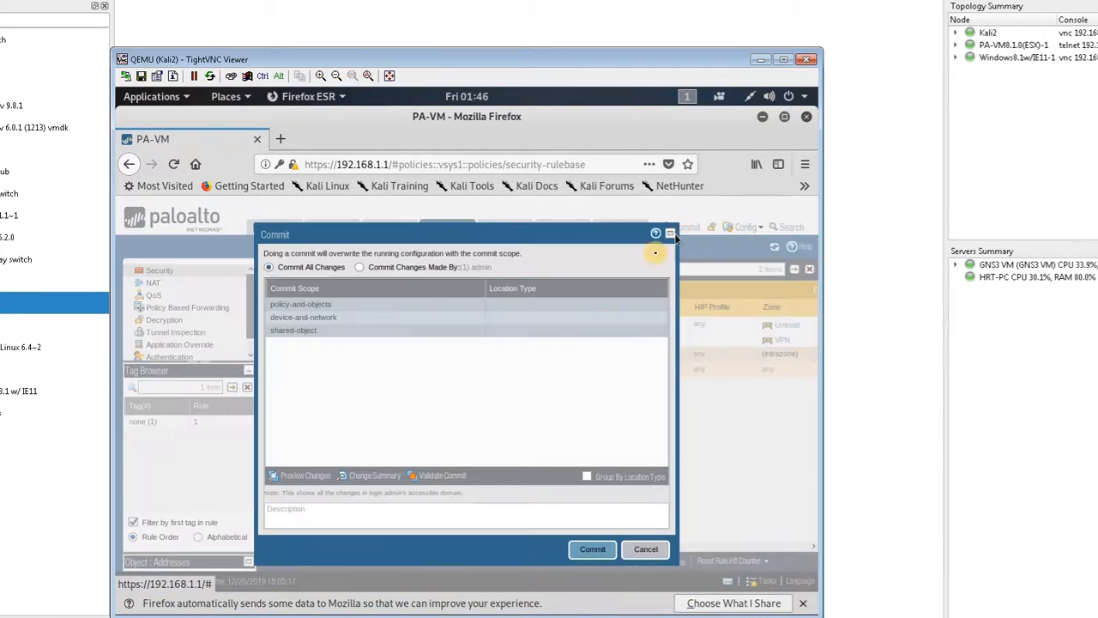
click(585, 550)
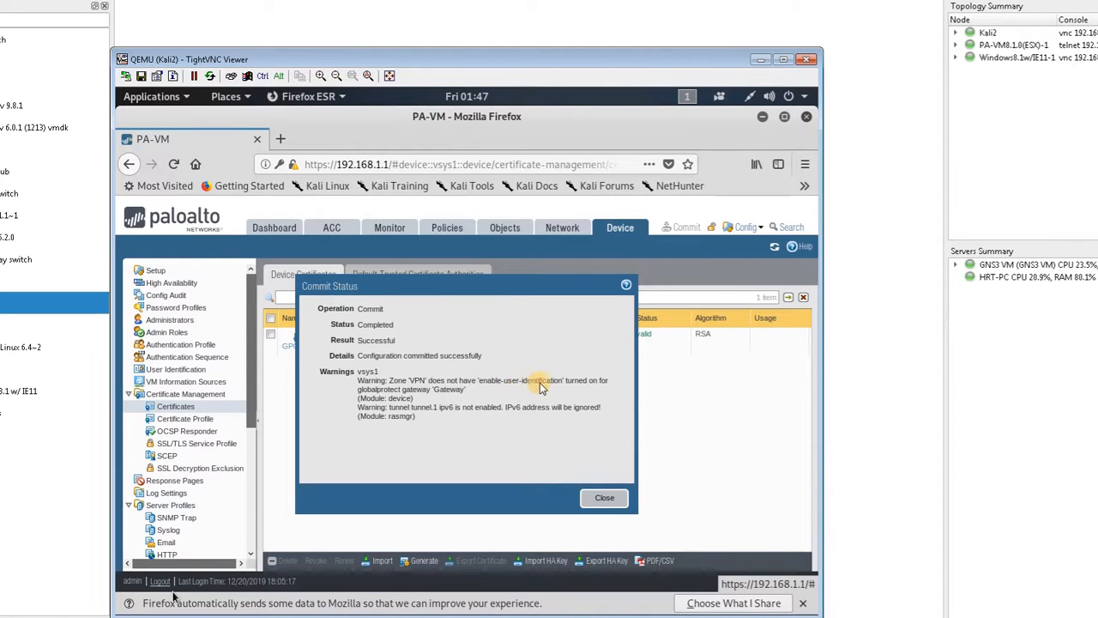
click(604, 495)
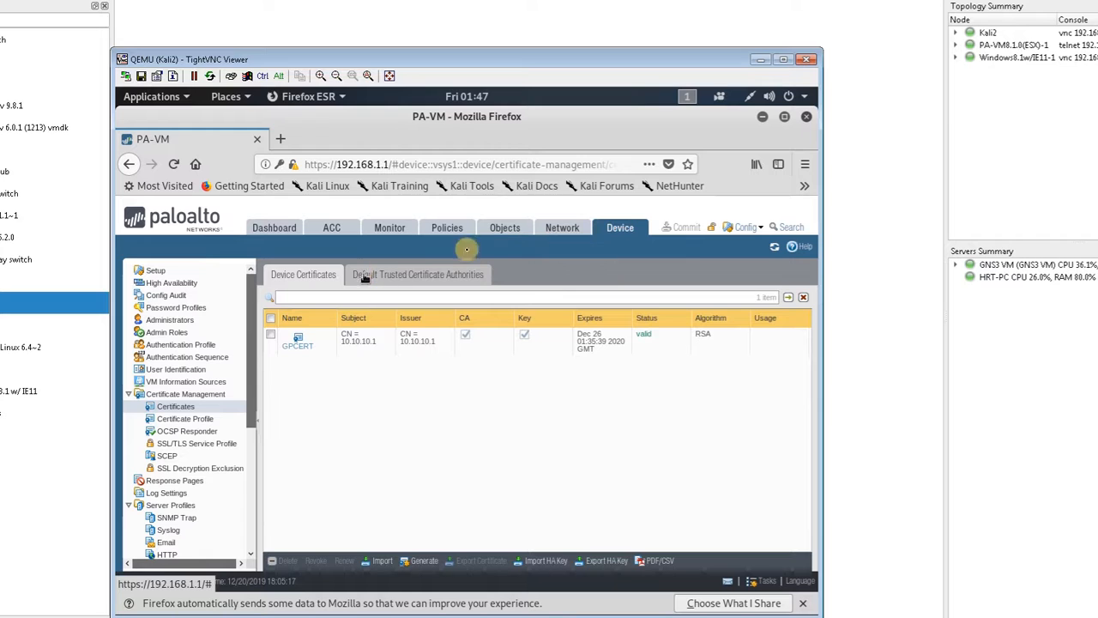
Step: Enable User Identification on the VPN zone and commit all changes
click(581, 227)
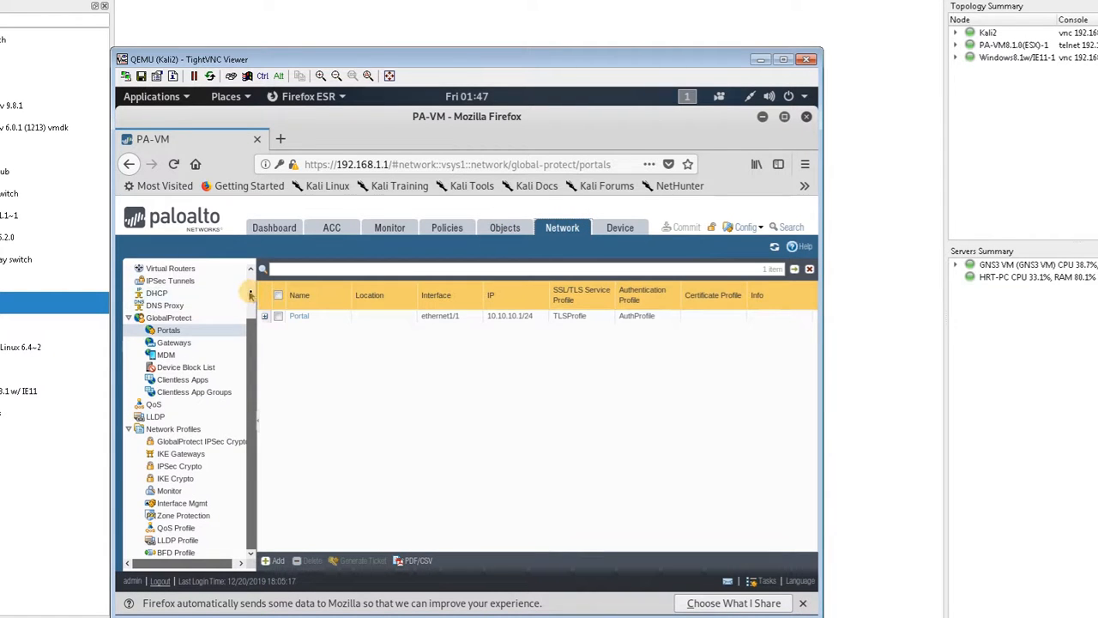
scroll(198, 296, up, 2)
click(155, 283)
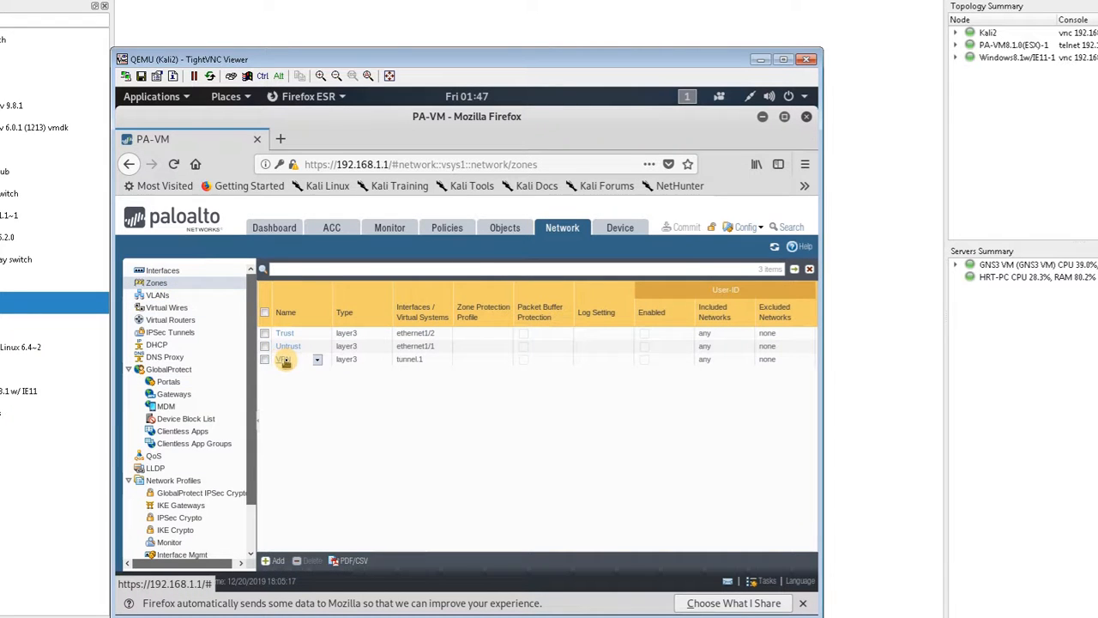
click(284, 359)
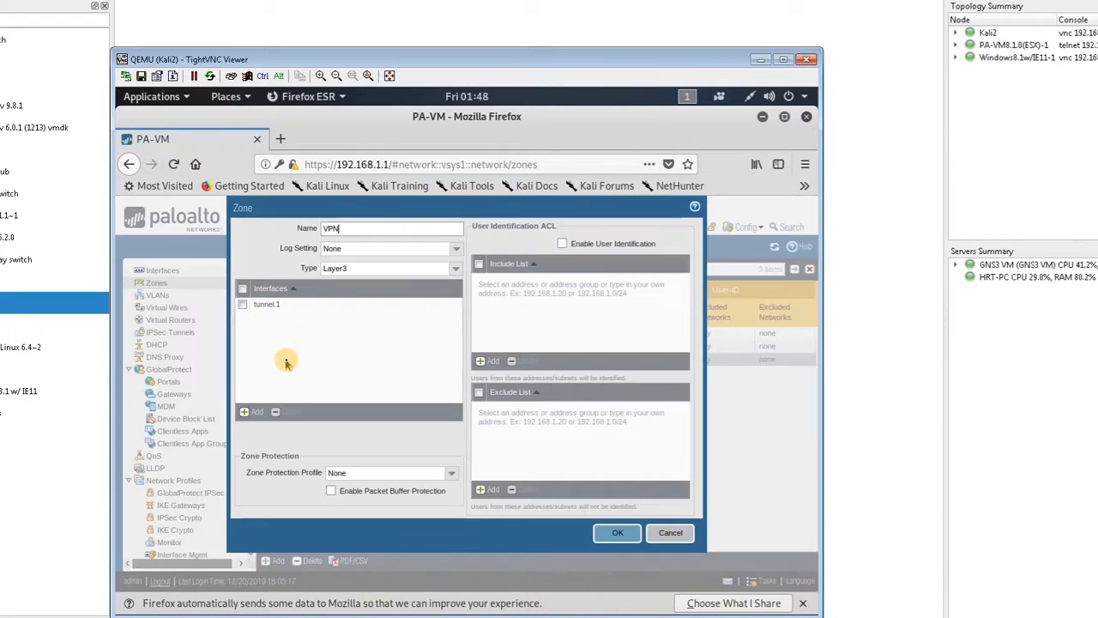
click(564, 244)
click(618, 531)
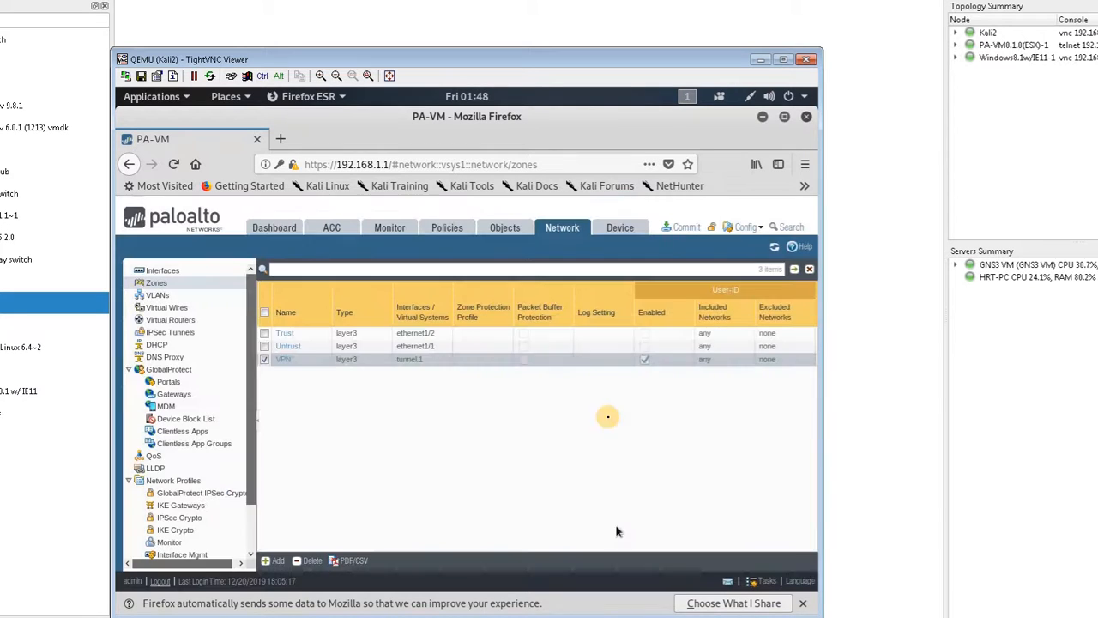
click(684, 229)
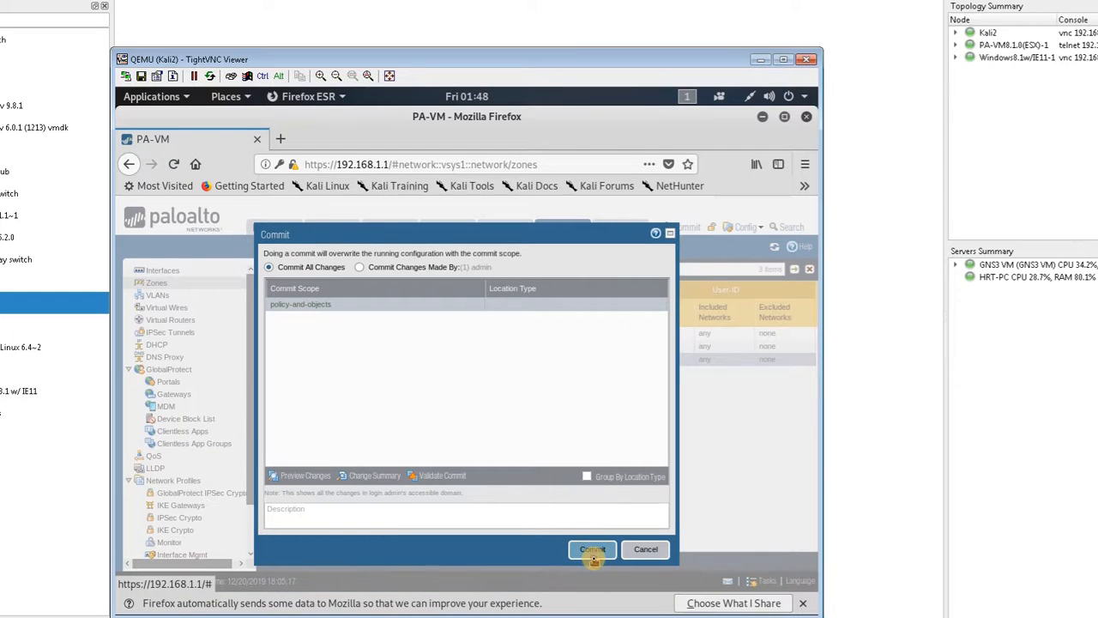
click(591, 551)
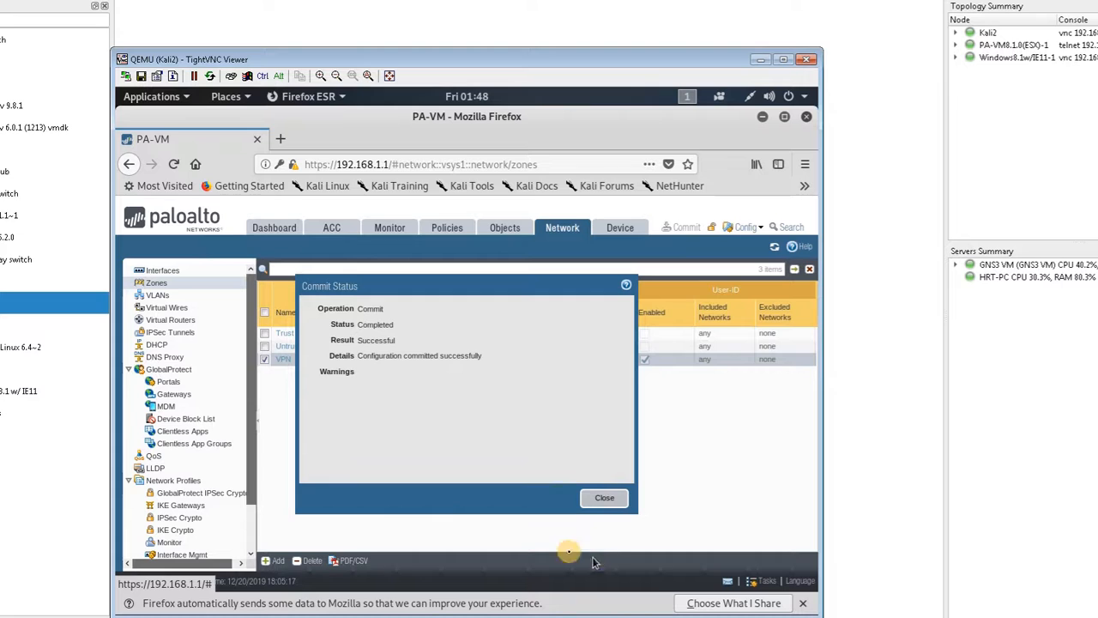
click(188, 615)
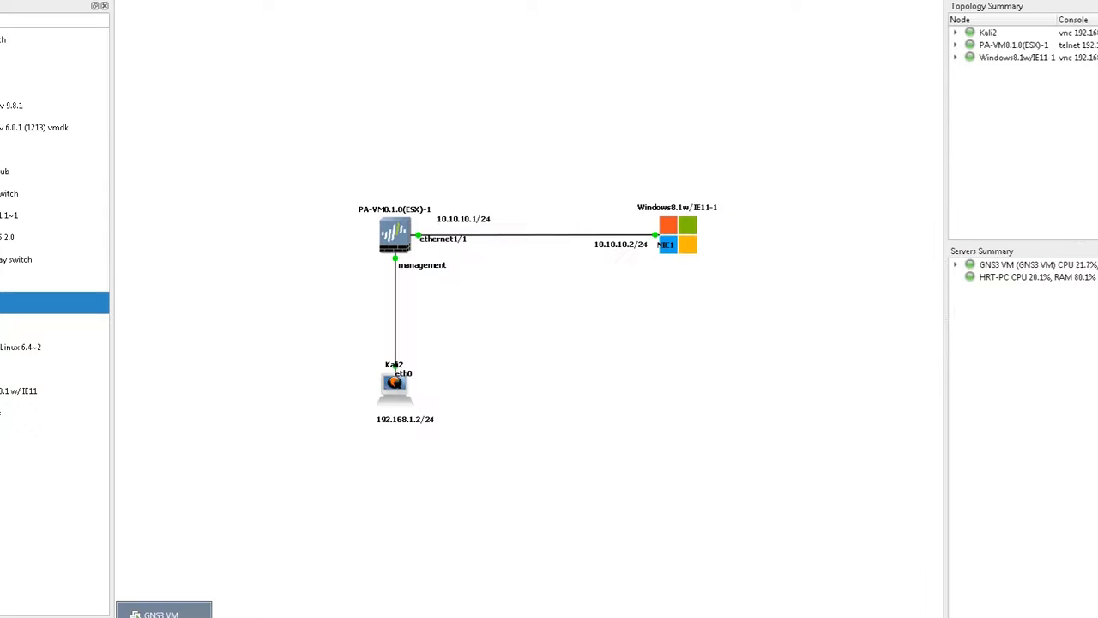
double_click(702, 259)
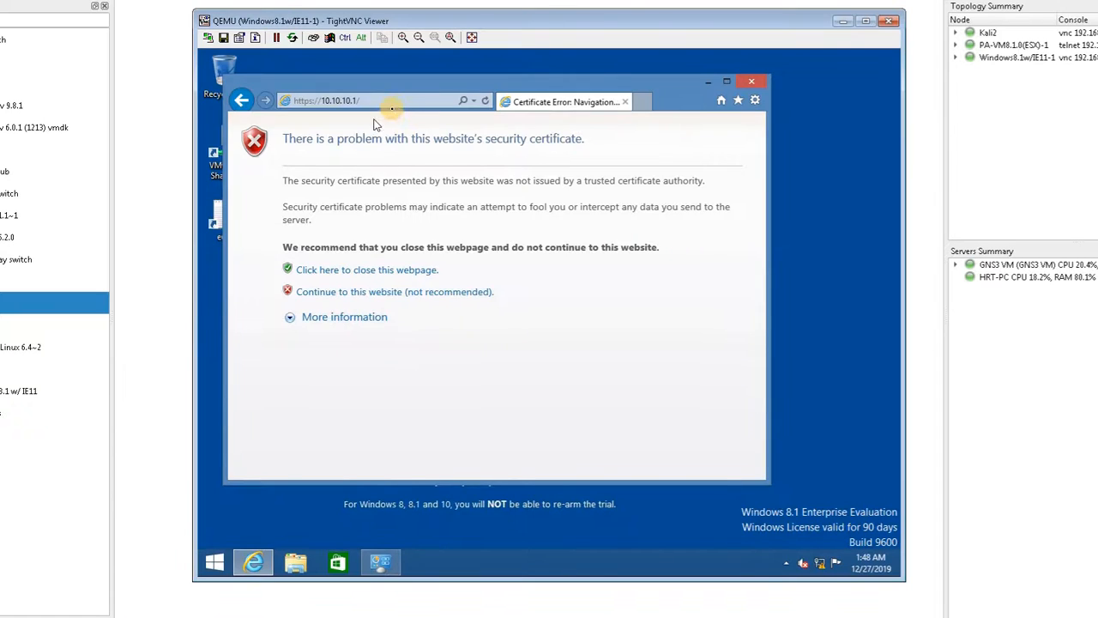
click(396, 103)
click(396, 101)
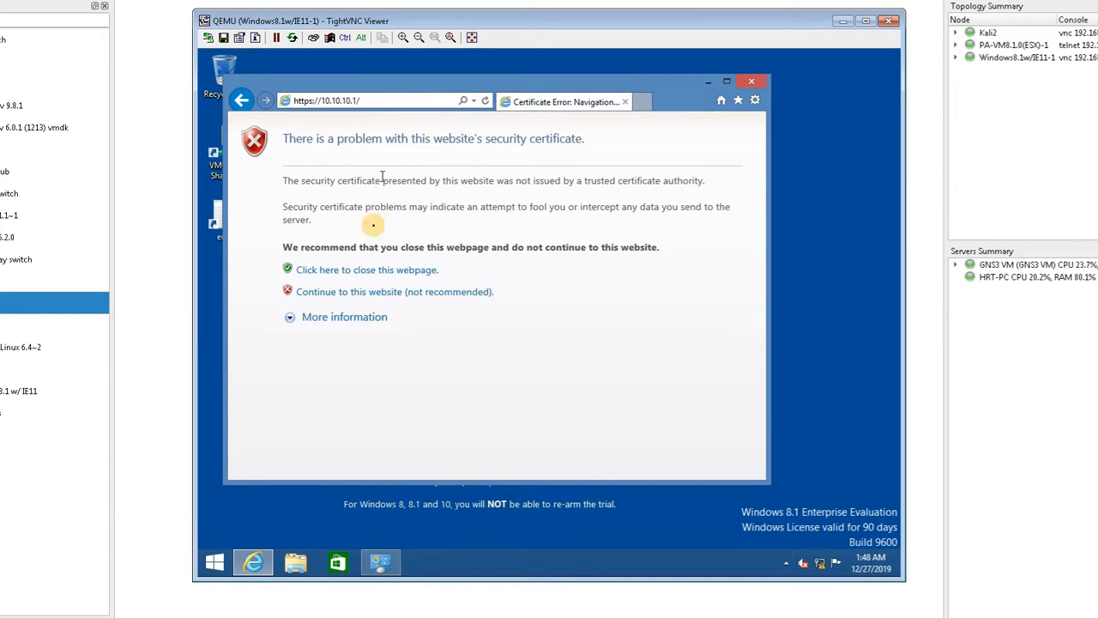
click(423, 292)
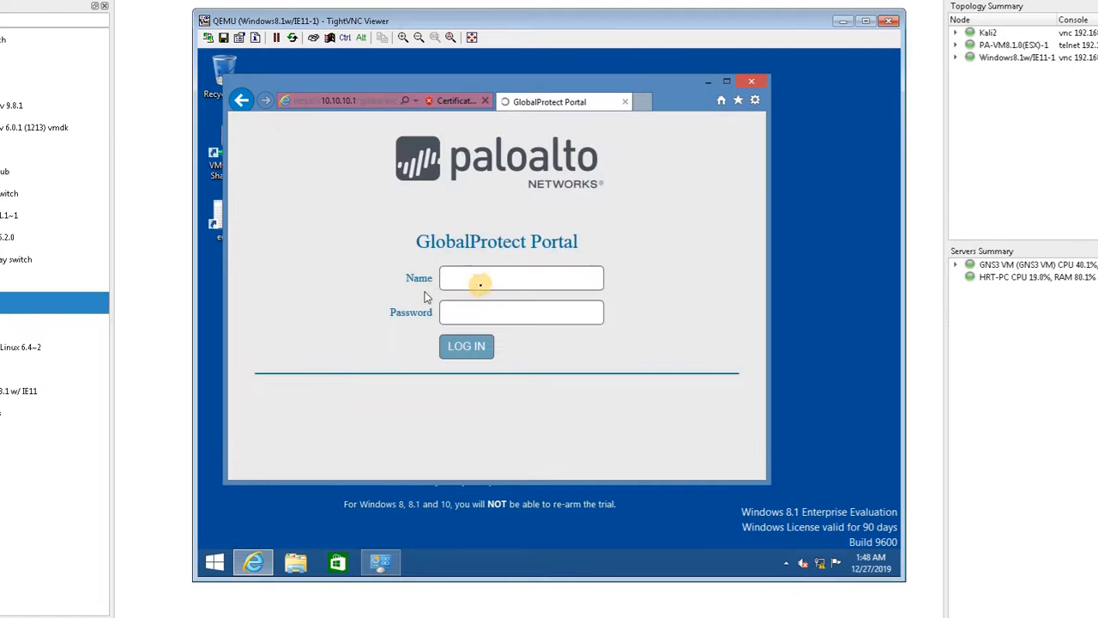
Step: Log in to the GlobalProtect Portal with the VPN user's username and password
click(484, 283)
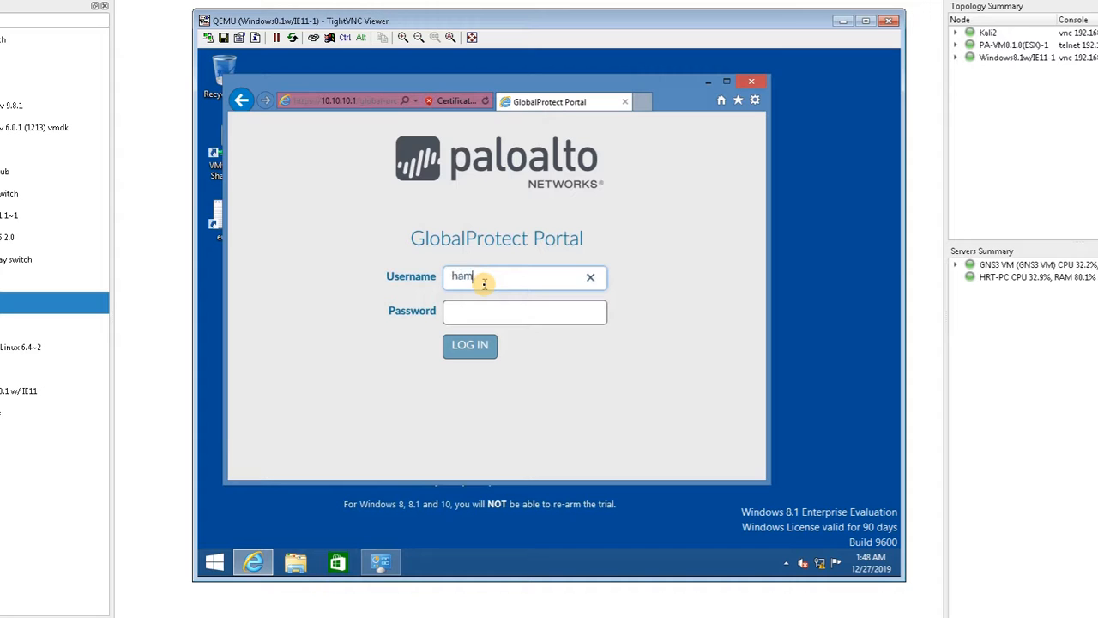
key(Tab)
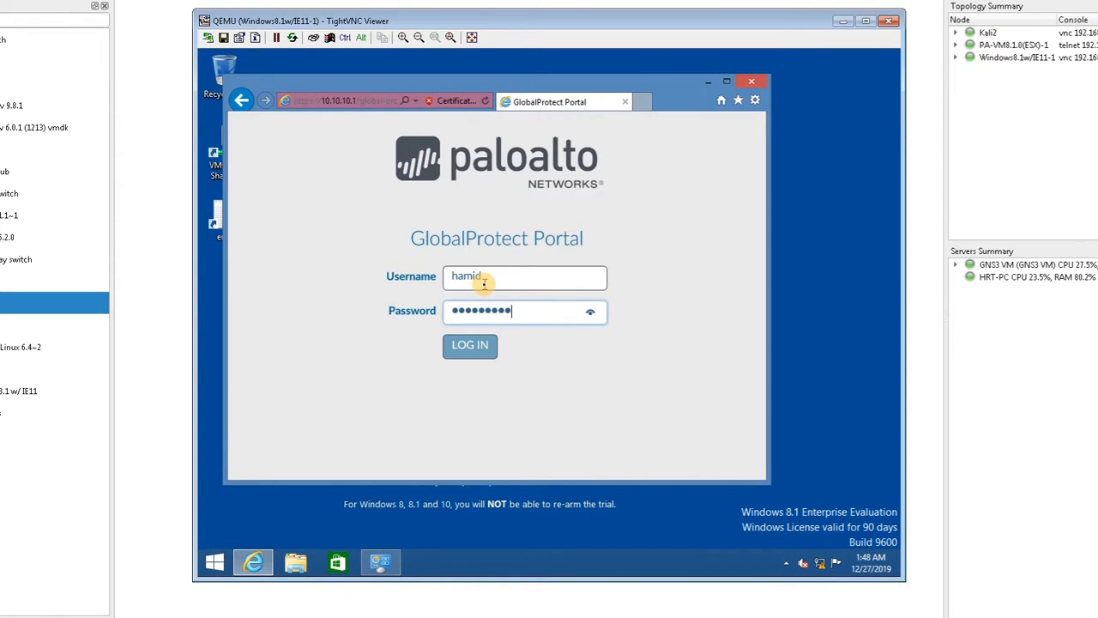
click(472, 347)
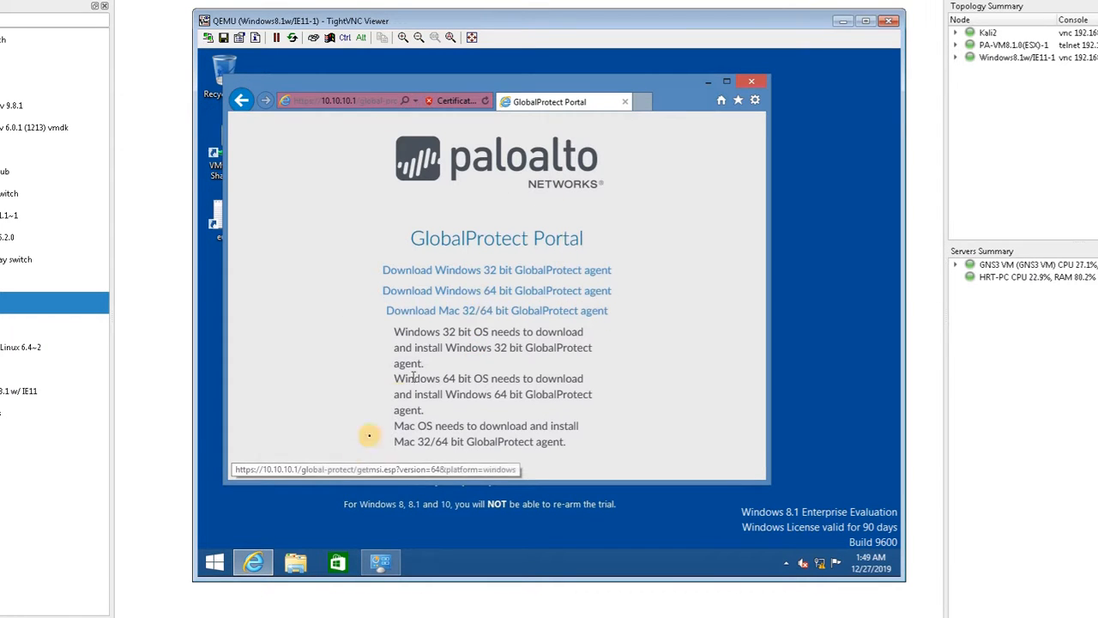
Step: Check the portal address in the GlobalProtect client's general settings, and close the settings
mouse_move(244, 568)
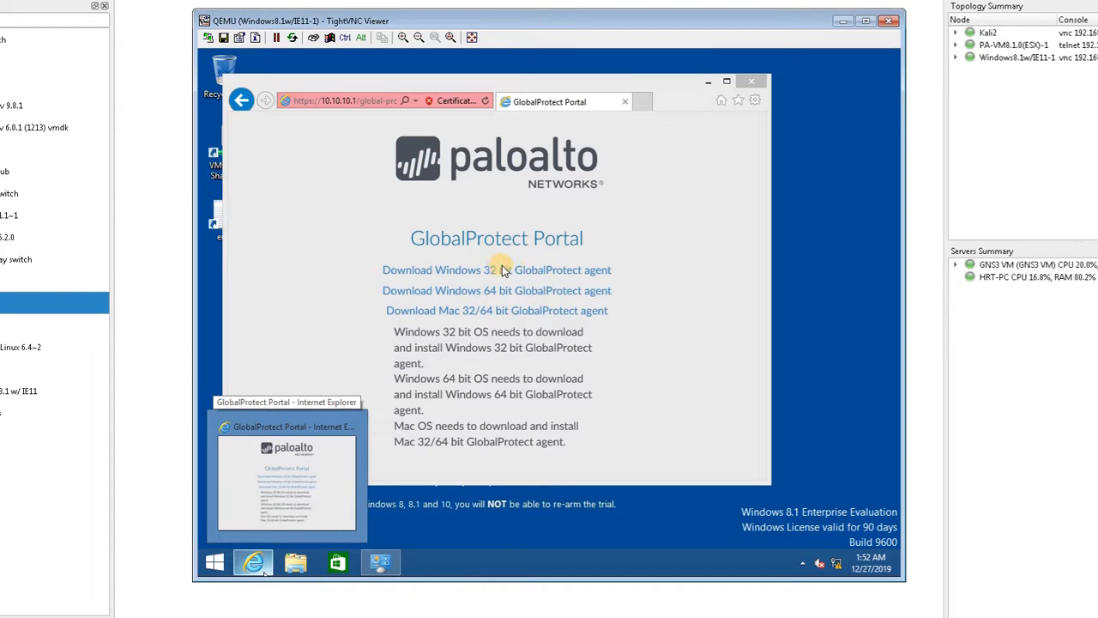
click(666, 395)
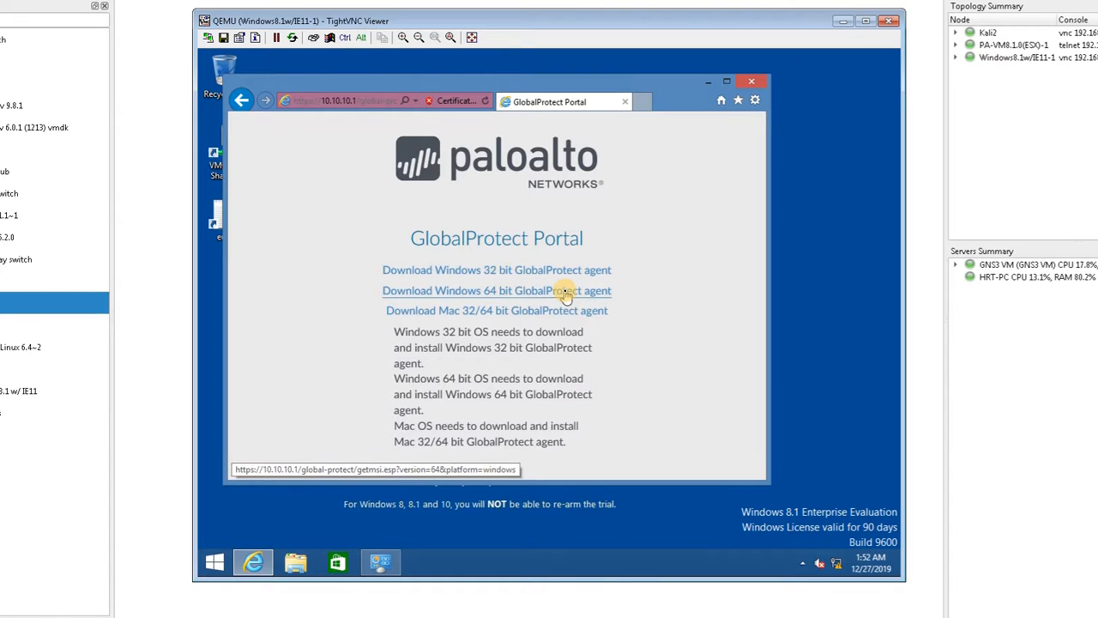
click(803, 561)
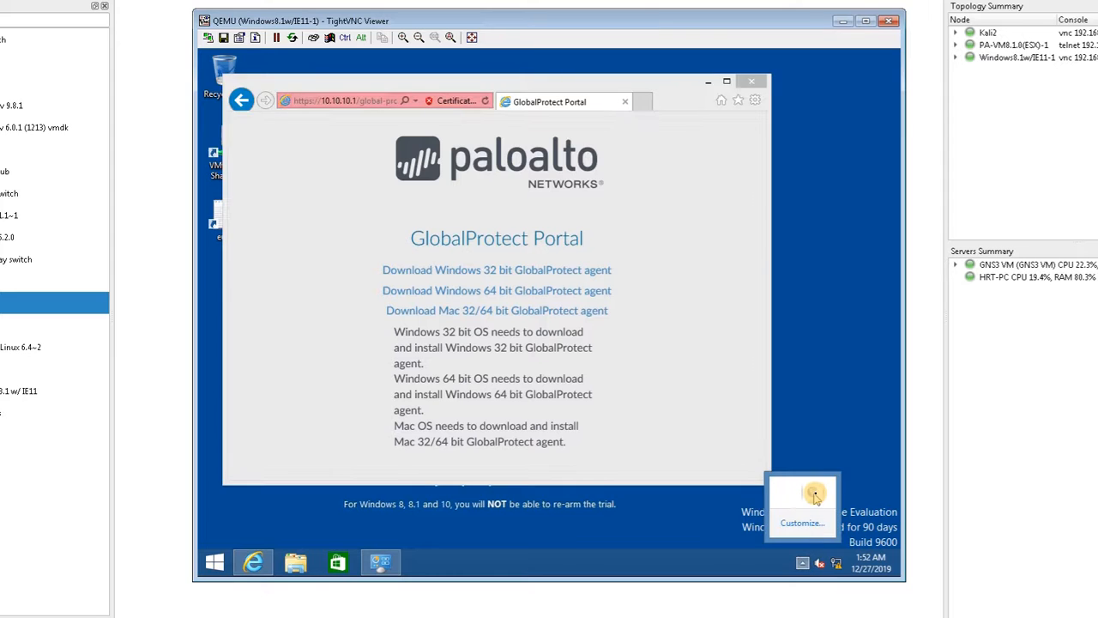
click(797, 512)
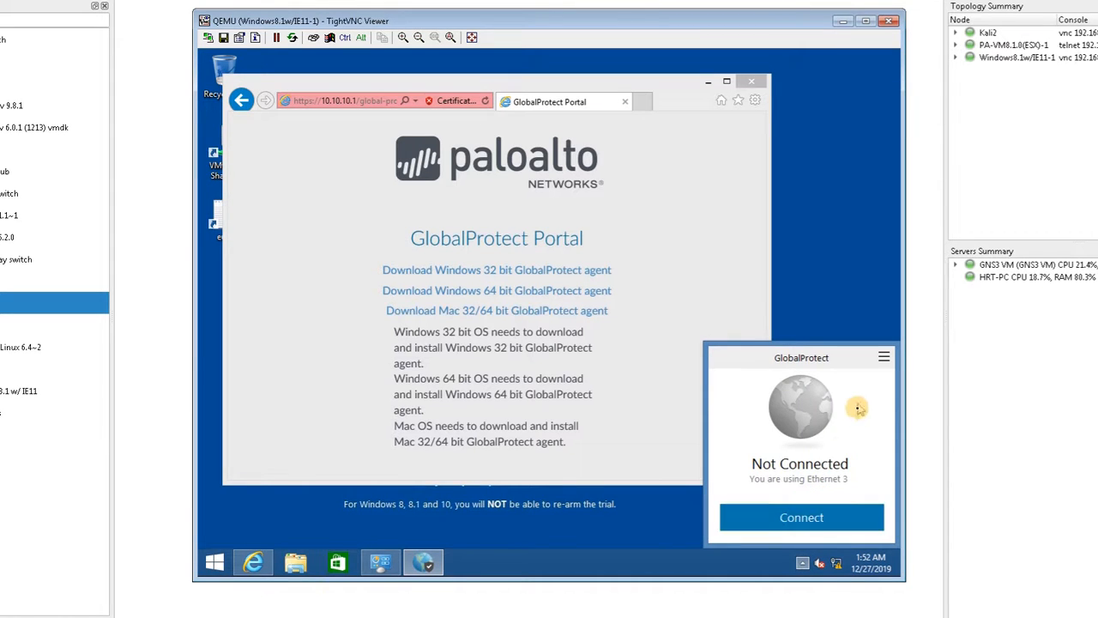
click(883, 358)
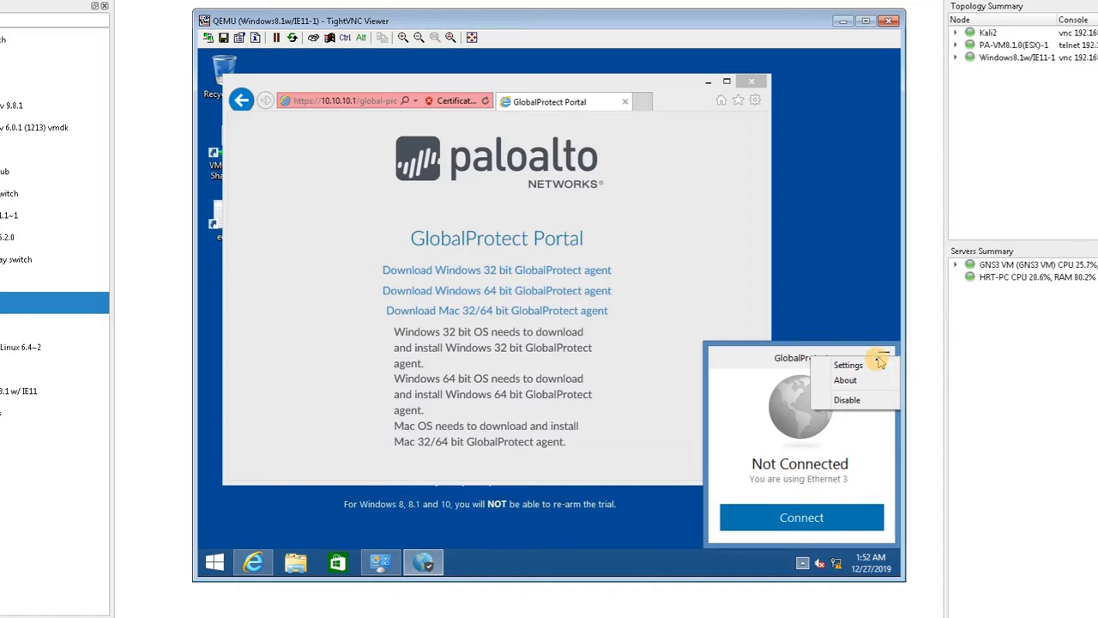
click(847, 365)
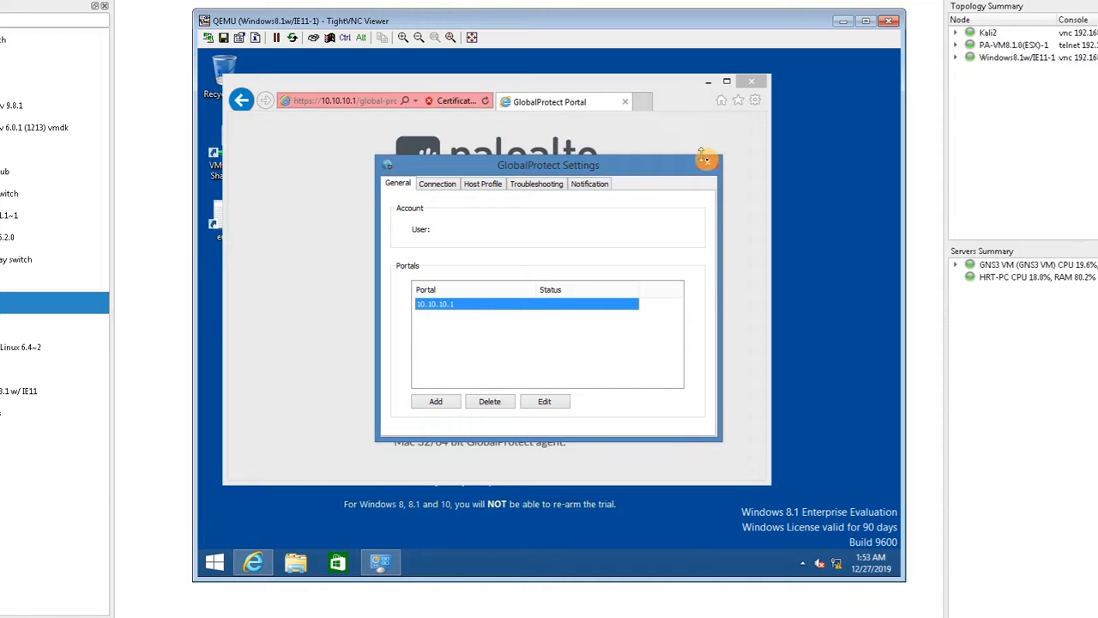
click(704, 159)
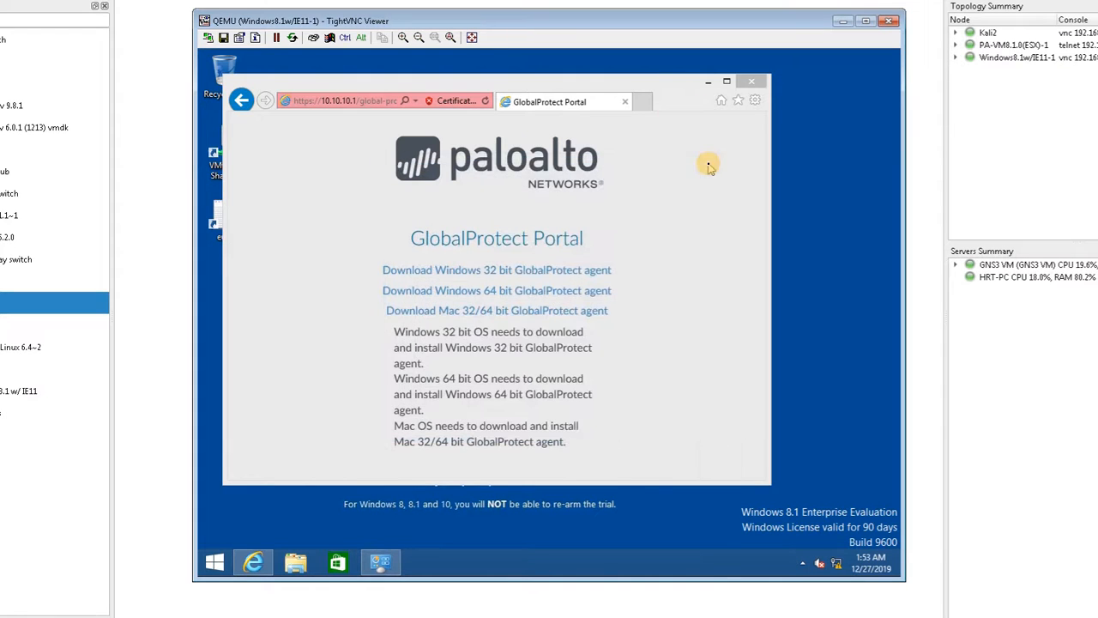
Step: Connect the GlobalProtect client to portal 10.10.10.1, signing in with the VPN user's username and password
click(811, 563)
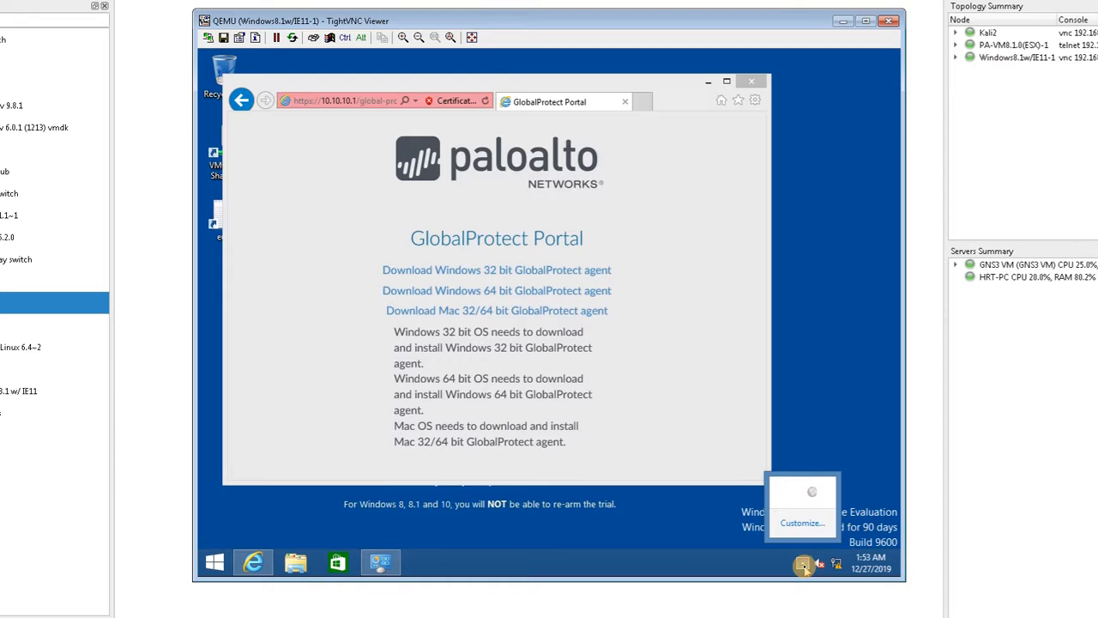
click(813, 494)
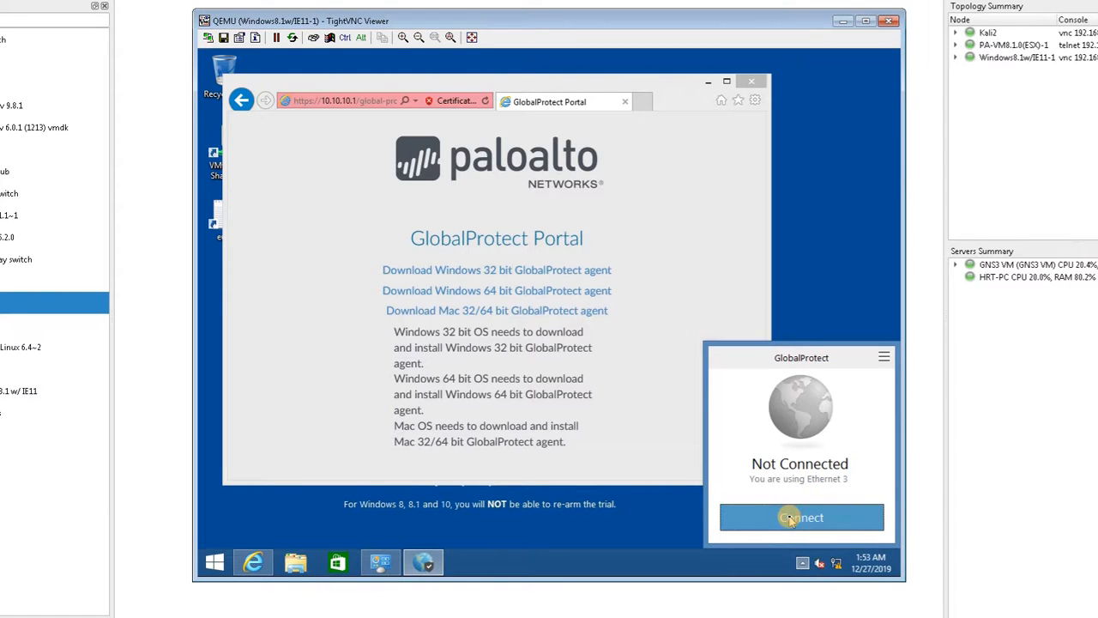
click(790, 518)
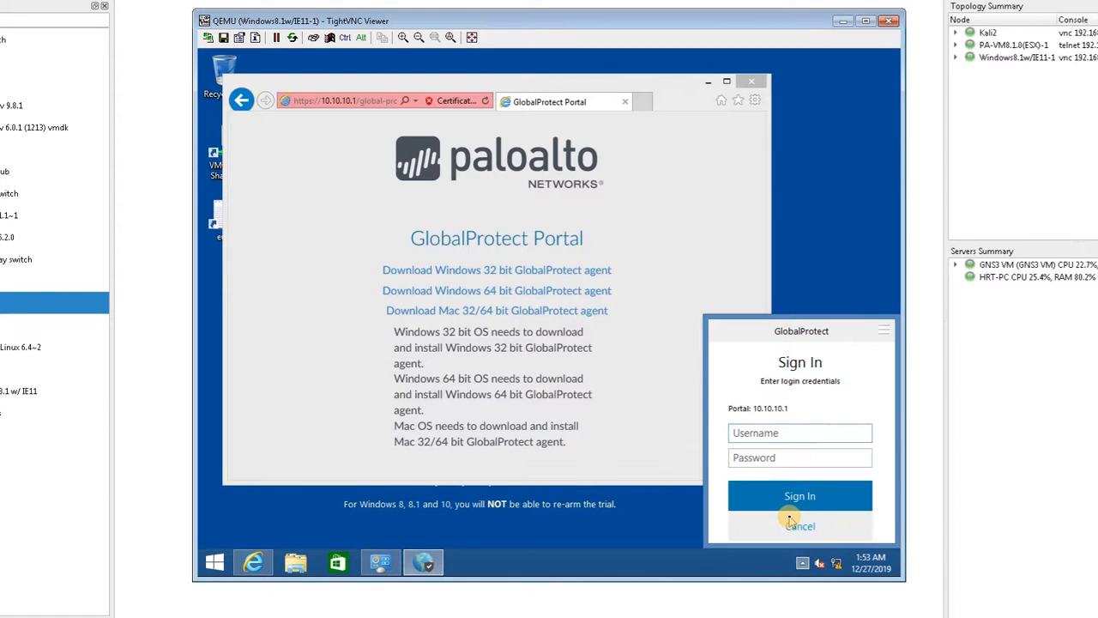
text(hamid)
key(Tab)
text(•••••••)
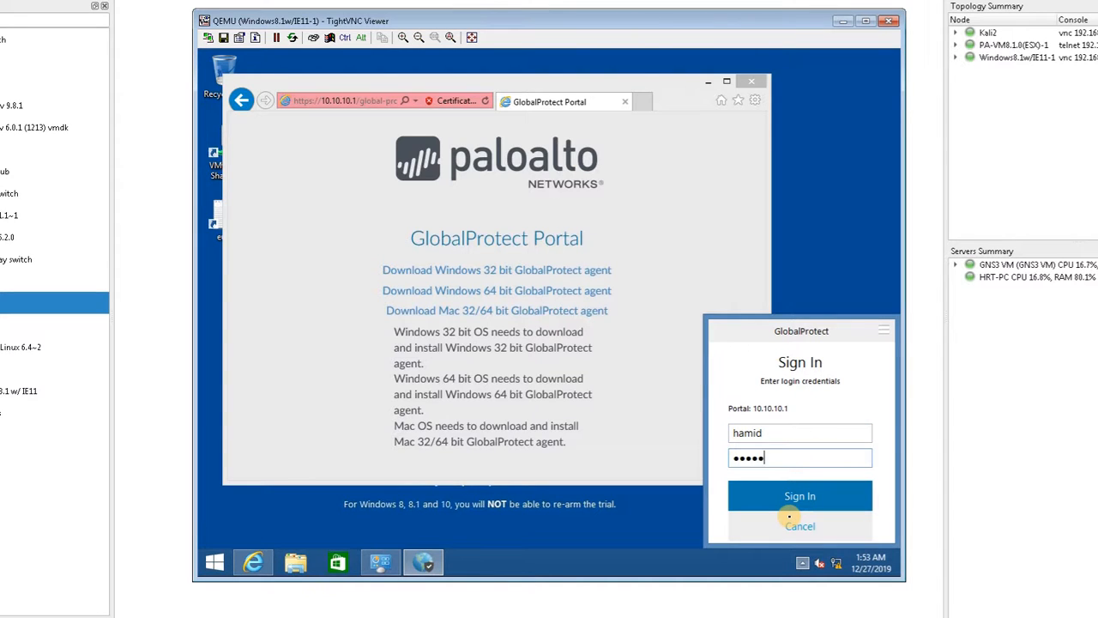
text(••)
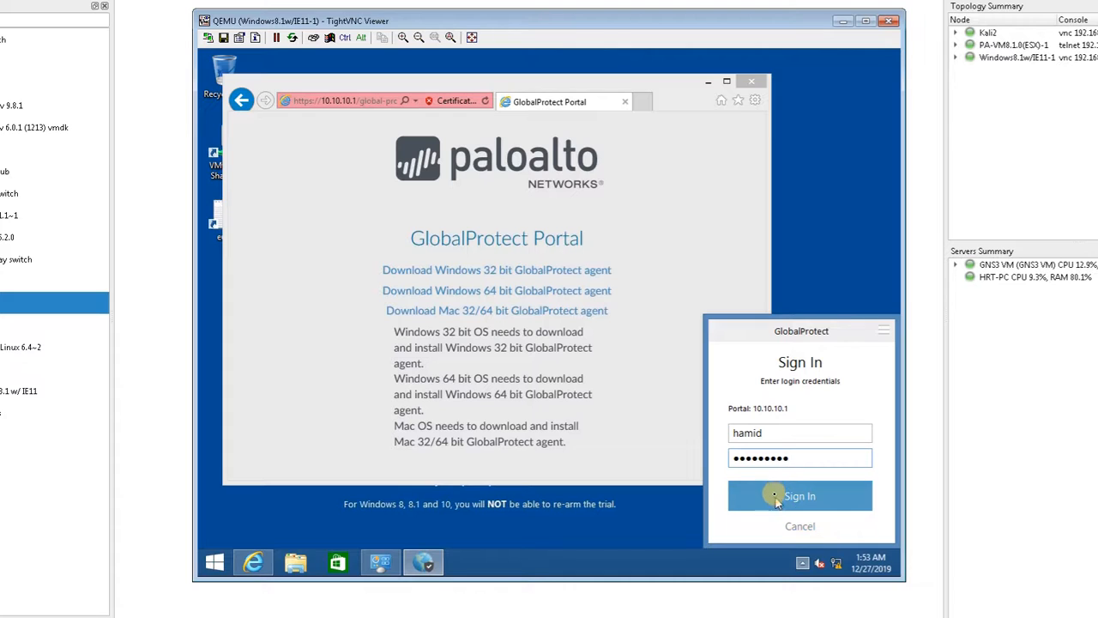
click(774, 496)
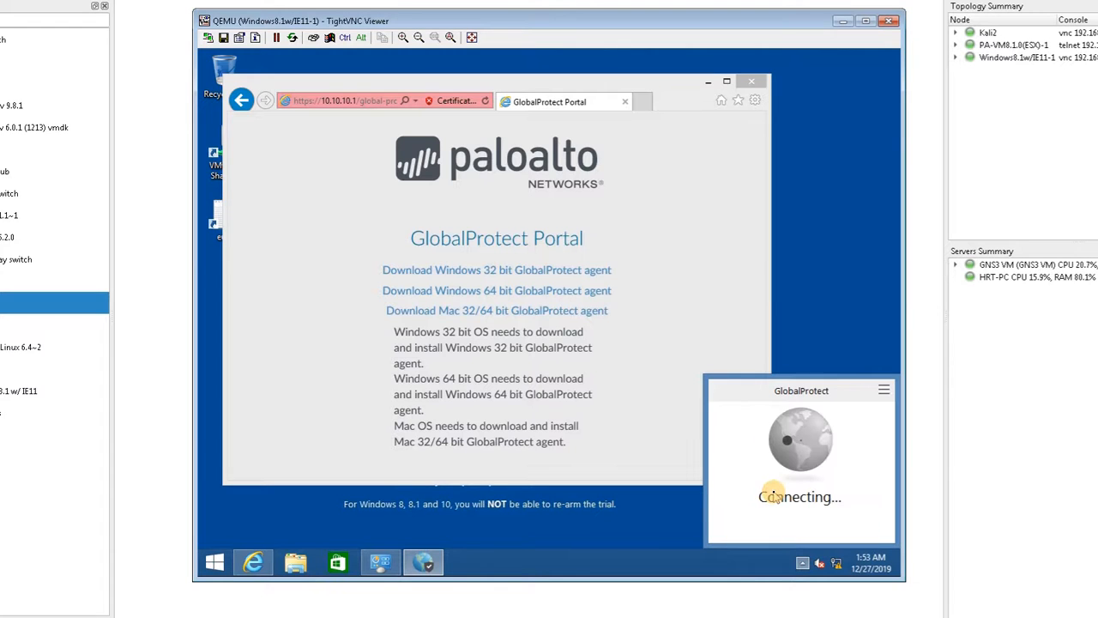